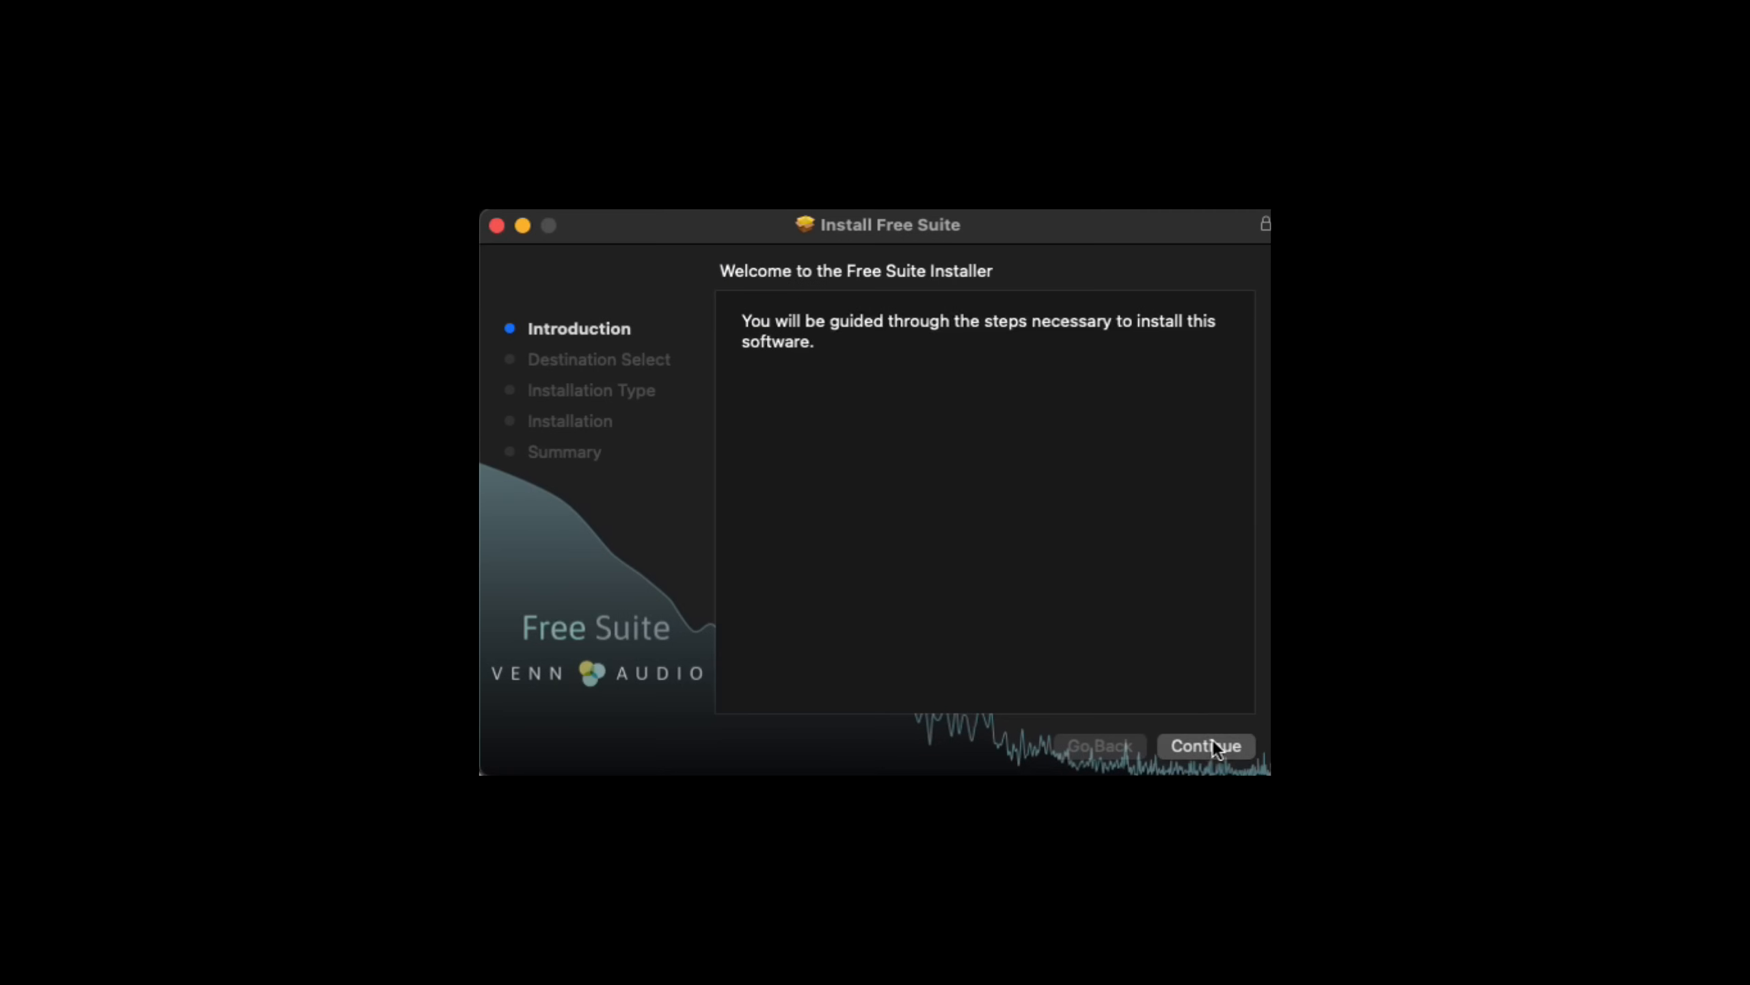
Step: Advance the Free Suite installer past the introduction and accept the AAX, AU and VST packages for installation
{"action": "left_click", "coordinate": [1212, 742]}
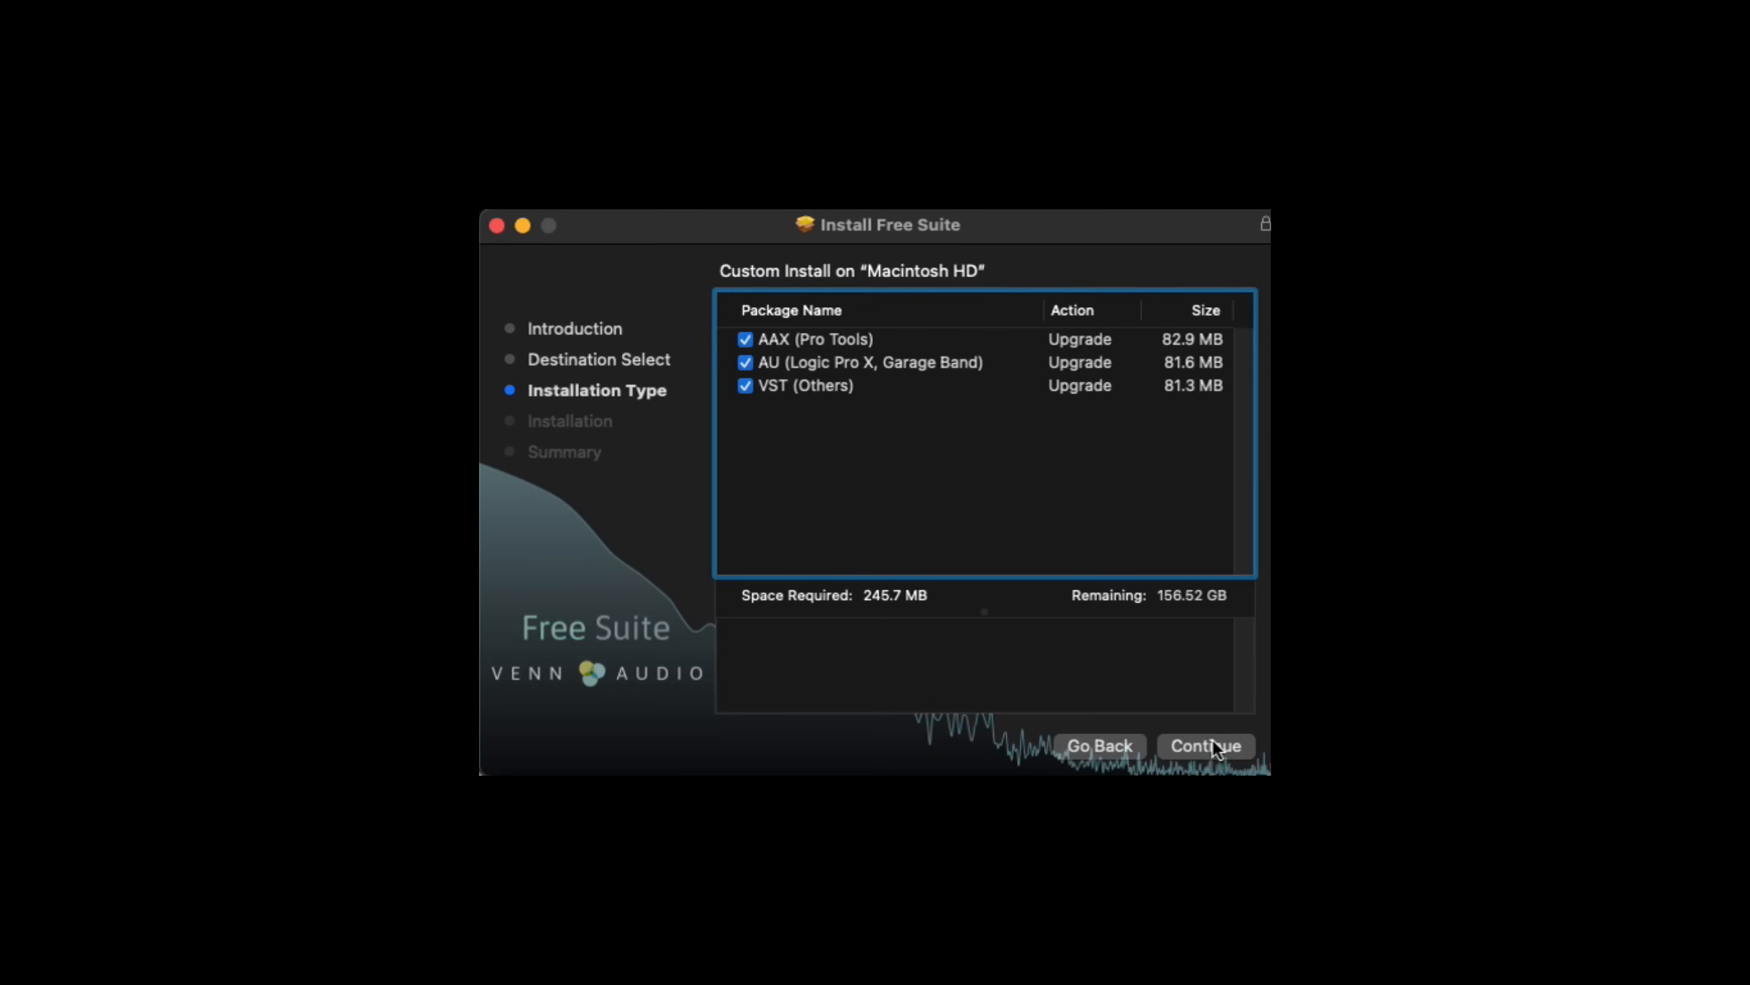
{"action": "left_click", "coordinate": [1213, 750]}
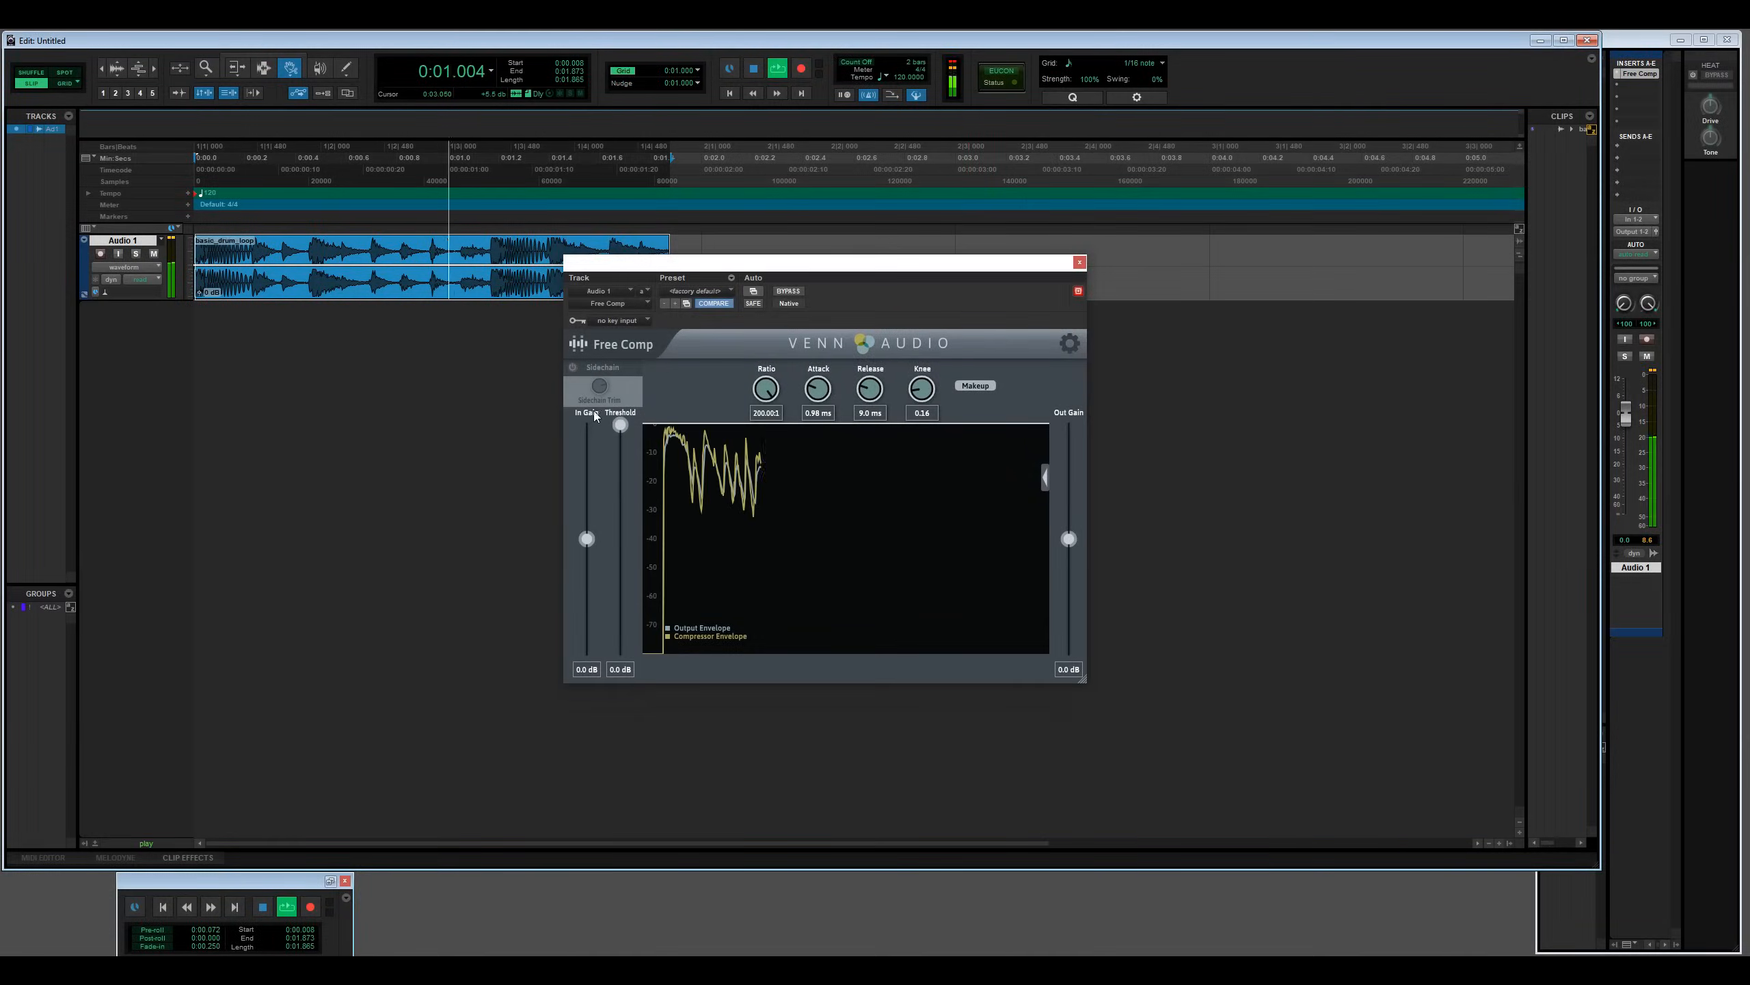
Step: Lower the Free Comp threshold in Pro Tools, and in Ableton Live lower the Free Clip 2 ceiling on the drum loop
{"action": "mouse_move", "coordinate": [621, 424]}
{"action": "left_mouse_down"}
{"action": "mouse_move", "coordinate": [631, 499]}
{"action": "mouse_move", "coordinate": [634, 448]}
{"action": "left_mouse_up"}
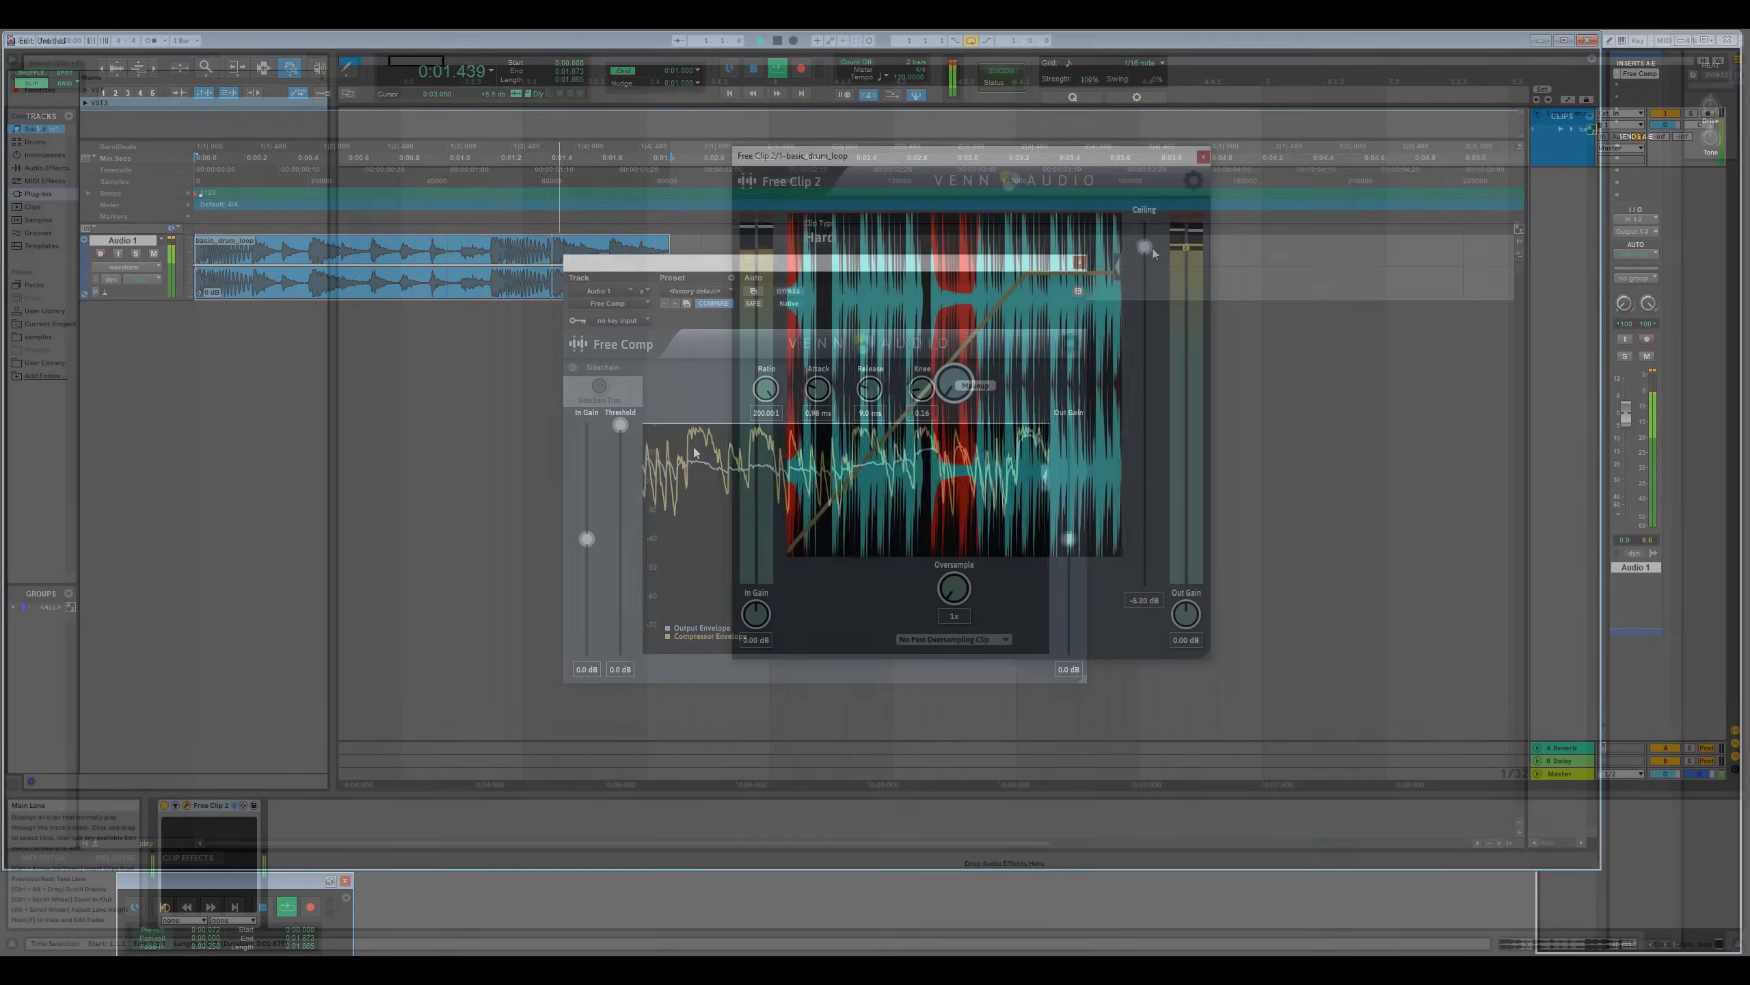
{"action": "left_click_drag", "start_coordinate": [1151, 248], "coordinate": [1173, 304]}
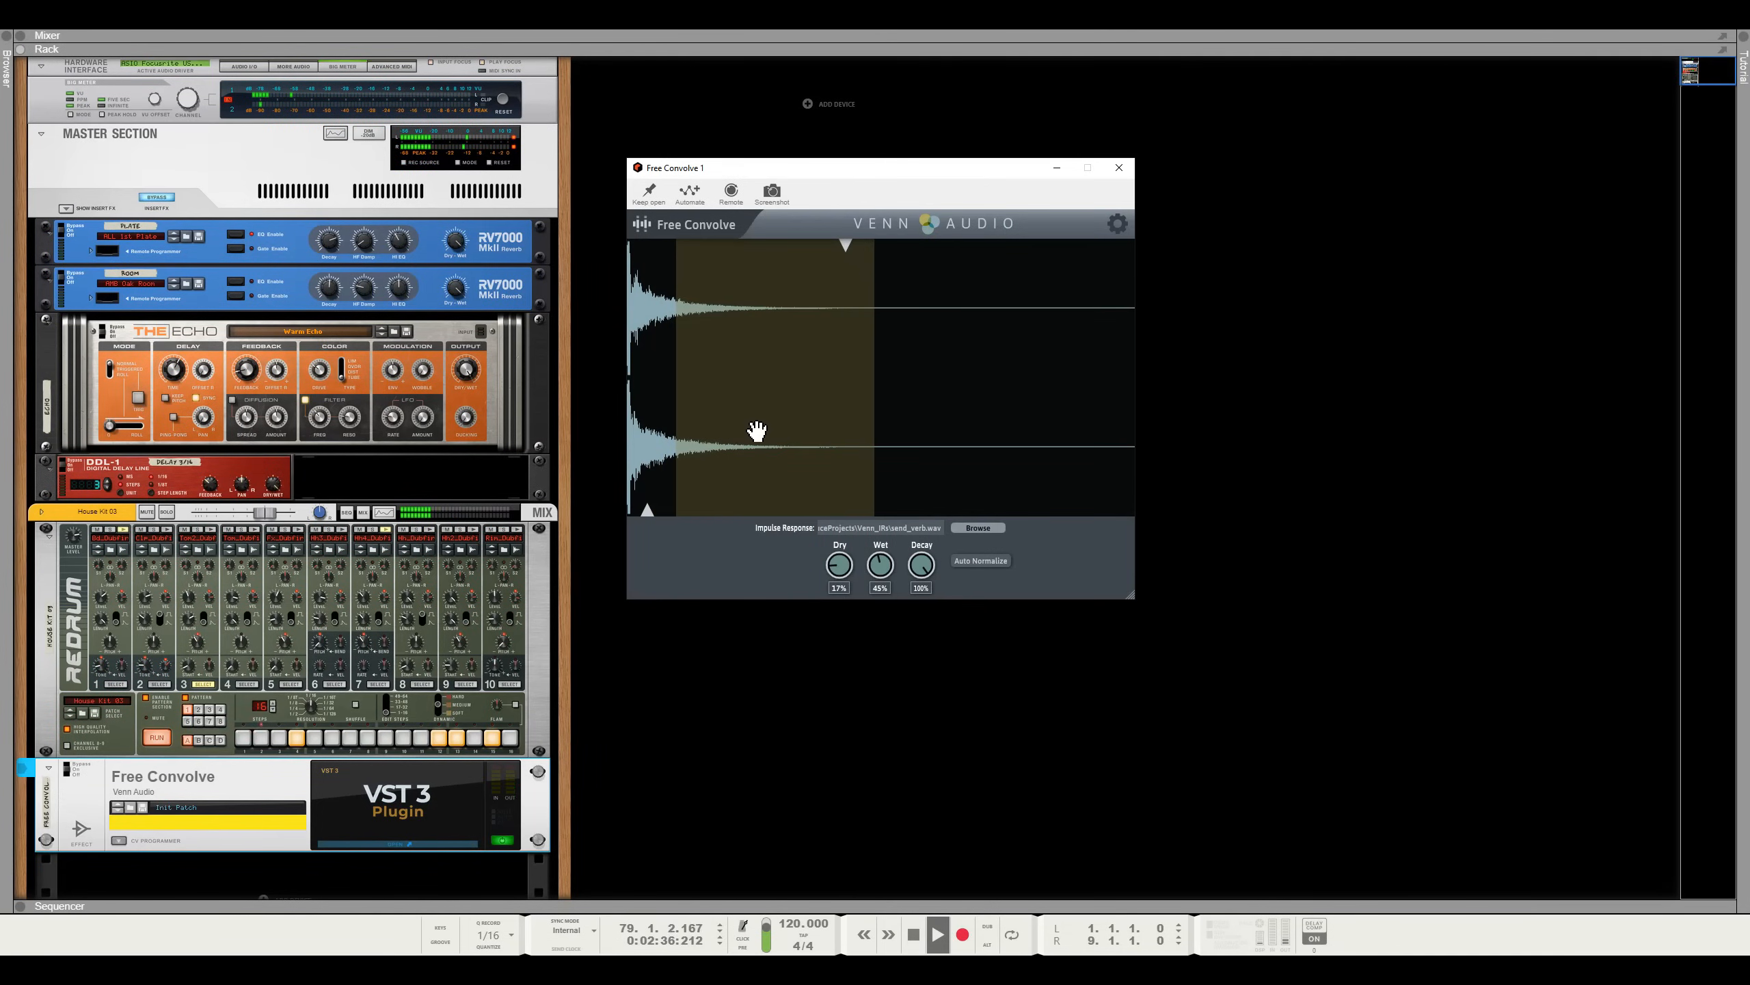
Step: Shift the impulse response region in Free Convolve in Reason and resize its window, and enlarge the Free EQ window in Ableton Live
{"action": "left_click_drag", "start_coordinate": [758, 436], "coordinate": [833, 449]}
{"action": "left_click_drag", "start_coordinate": [1139, 601], "coordinate": [1142, 603]}
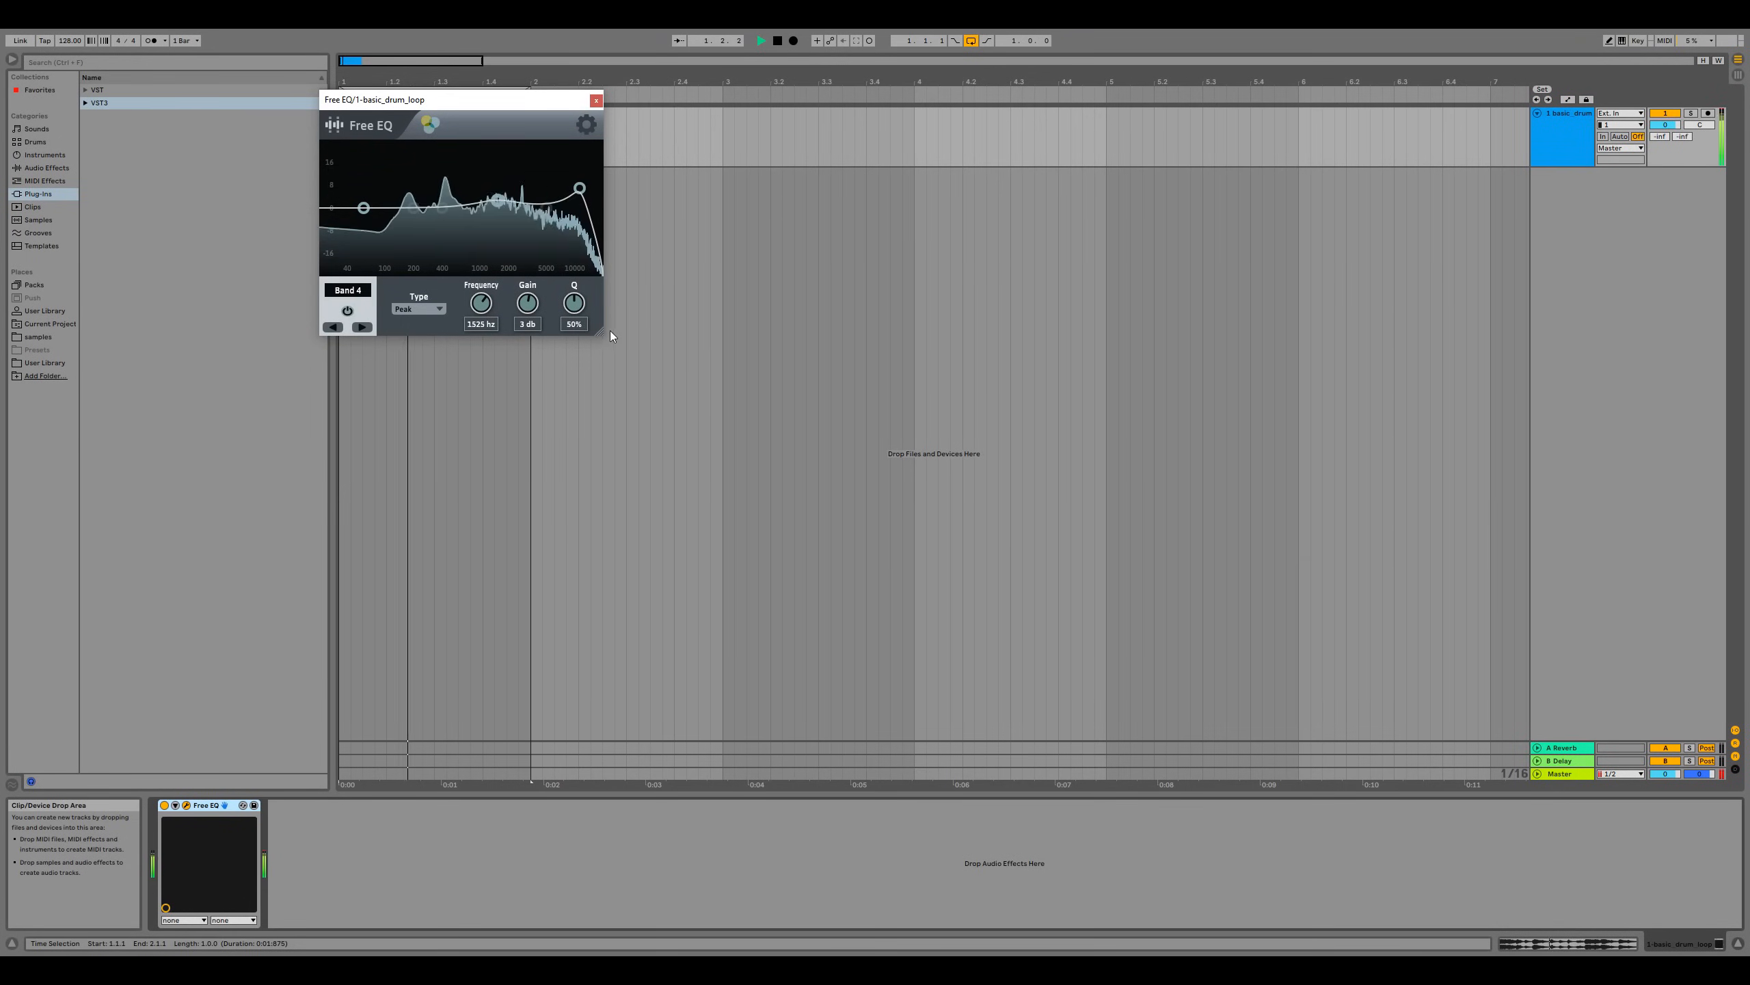
{"action": "left_click_drag", "start_coordinate": [603, 334], "coordinate": [1169, 650]}
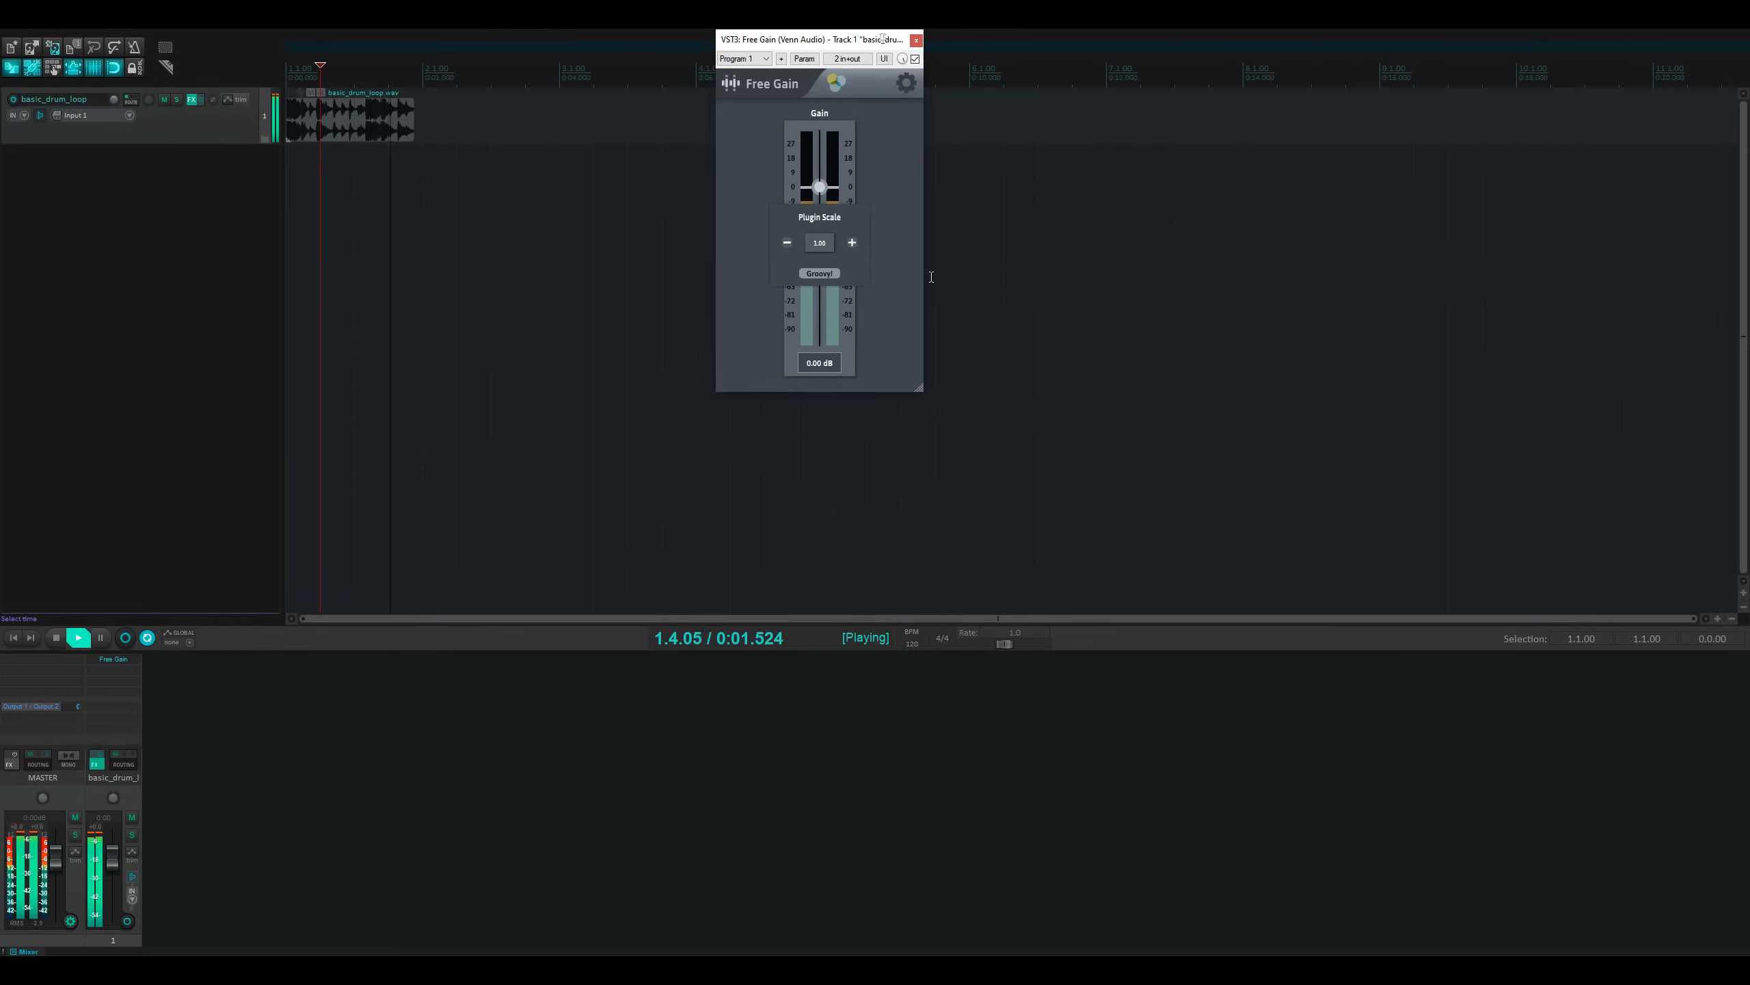
Step: In Reaper, set Free Gain's plugin scale to 3.00 and lower the gain to about -17.5 dB
{"action": "left_click", "coordinate": [853, 243]}
{"action": "left_click", "coordinate": [869, 263]}
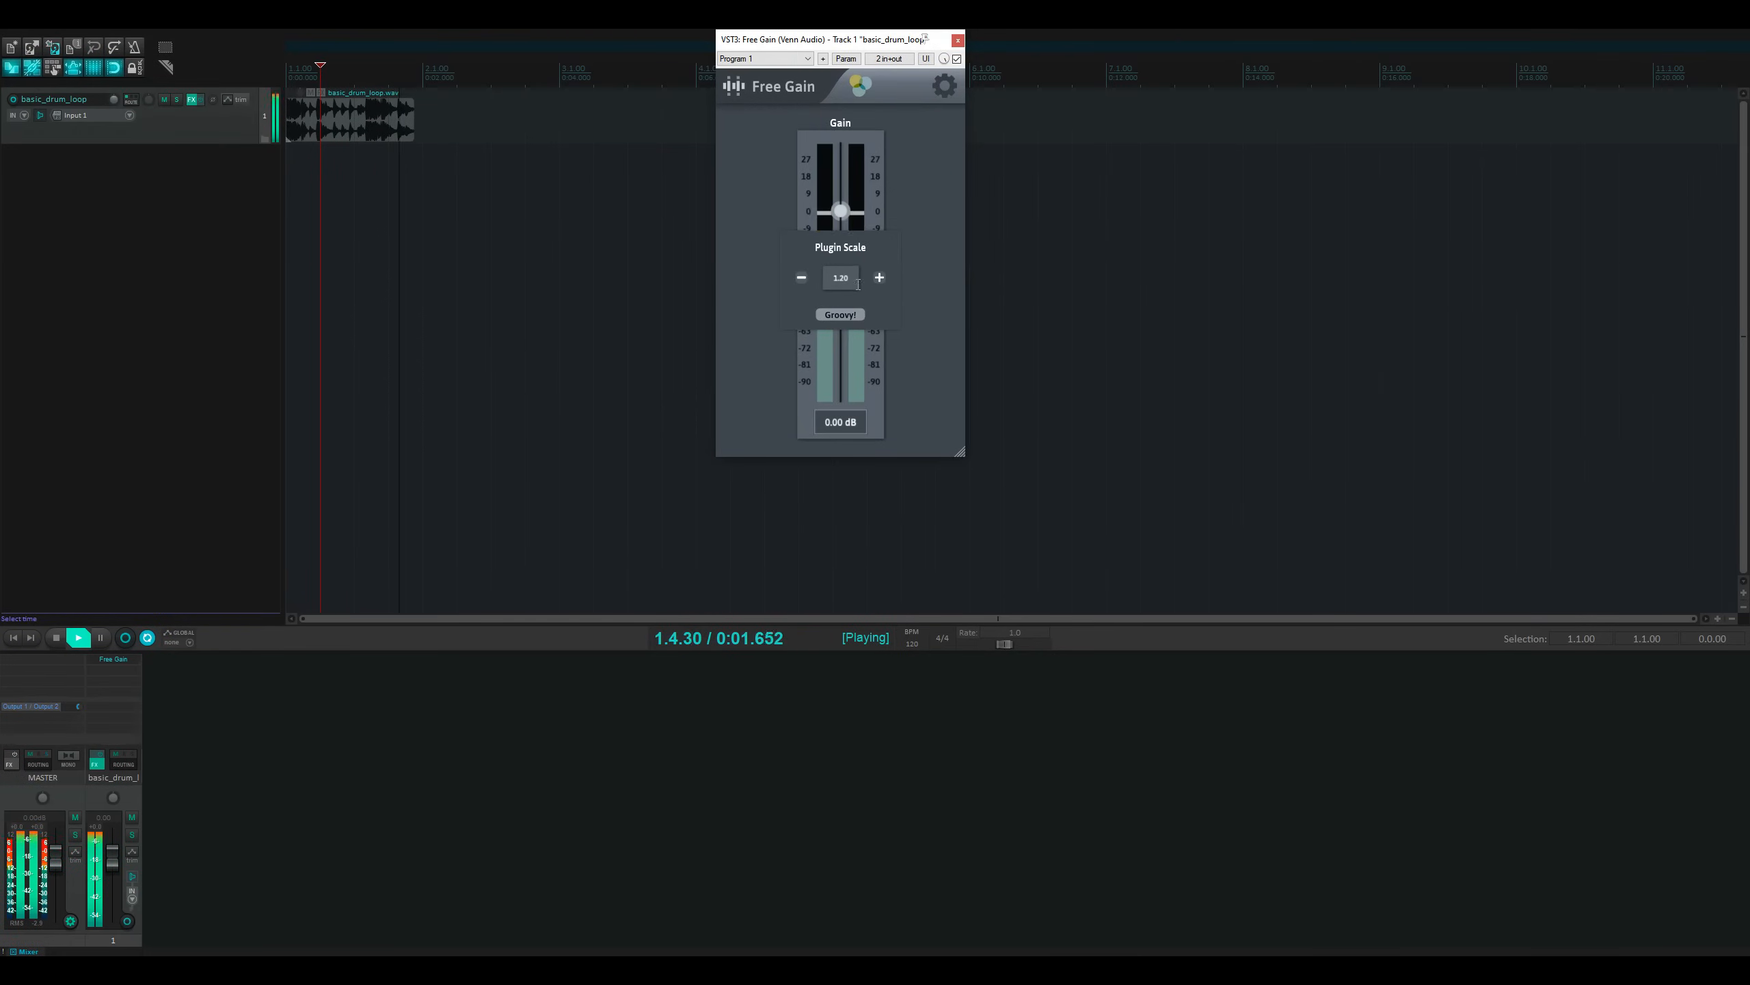
{"action": "left_click", "coordinate": [837, 314]}
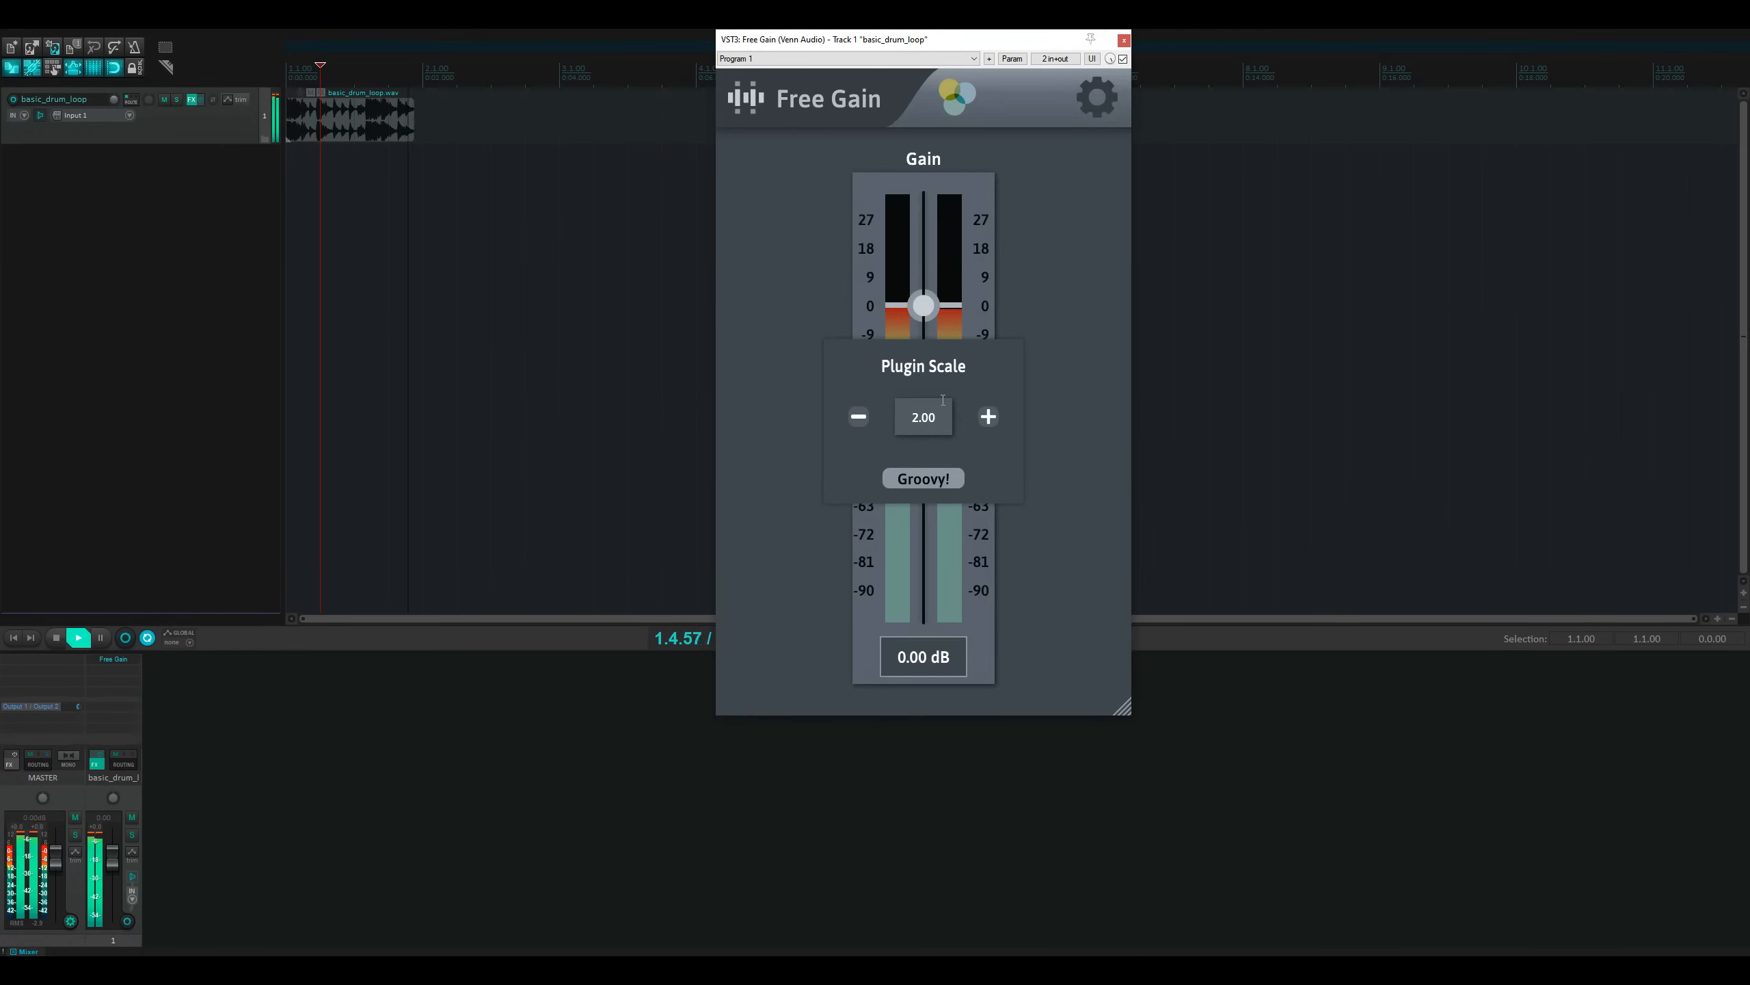
{"action": "key", "text": "Return"}
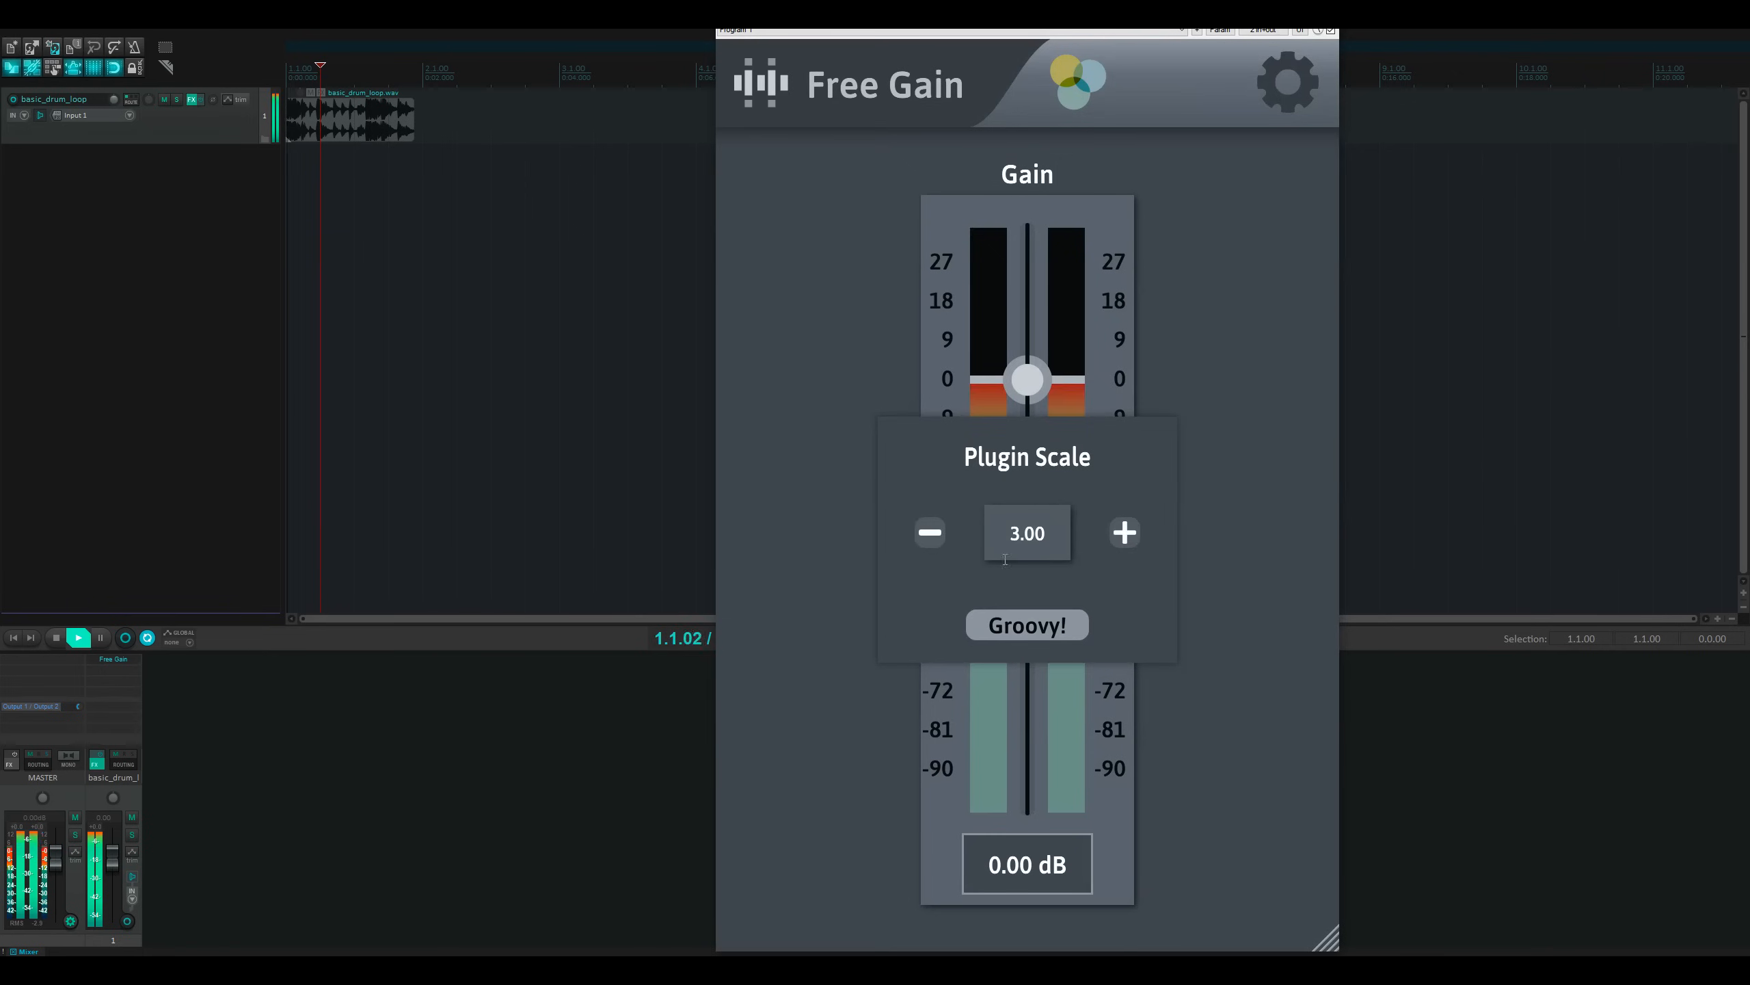
{"action": "left_click", "coordinate": [1042, 617]}
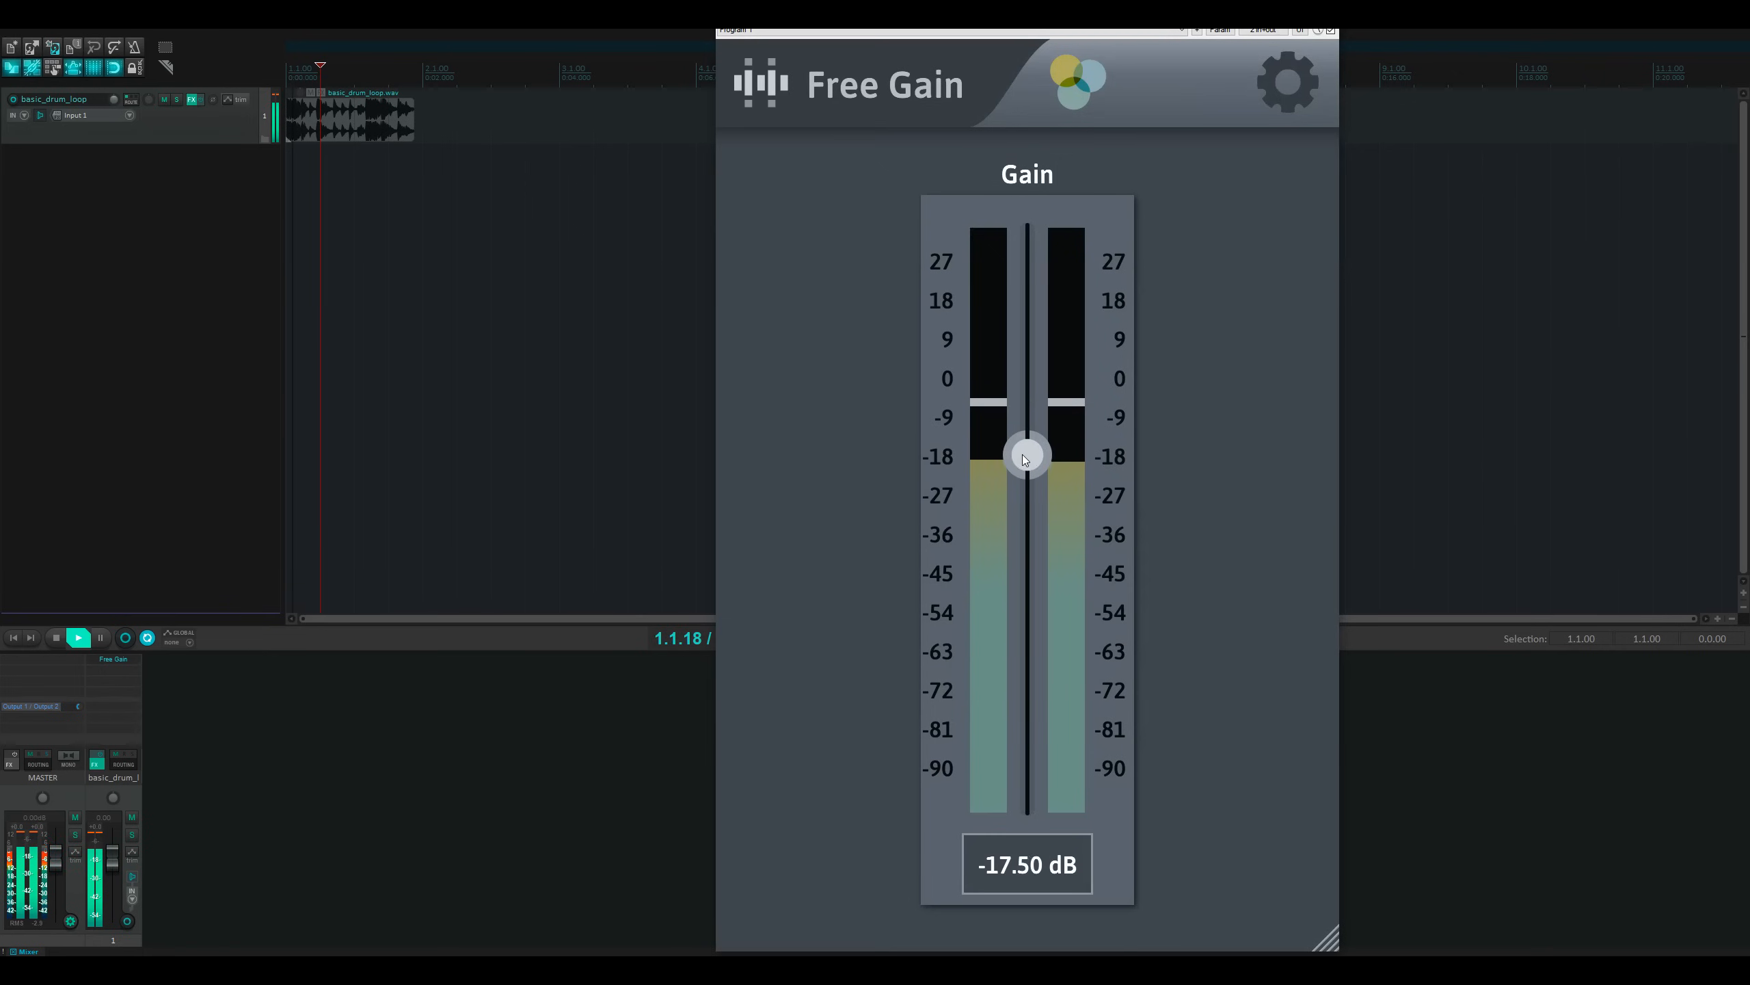
{"action": "left_click_drag", "start_coordinate": [1250, 2], "coordinate": [1250, 95]}
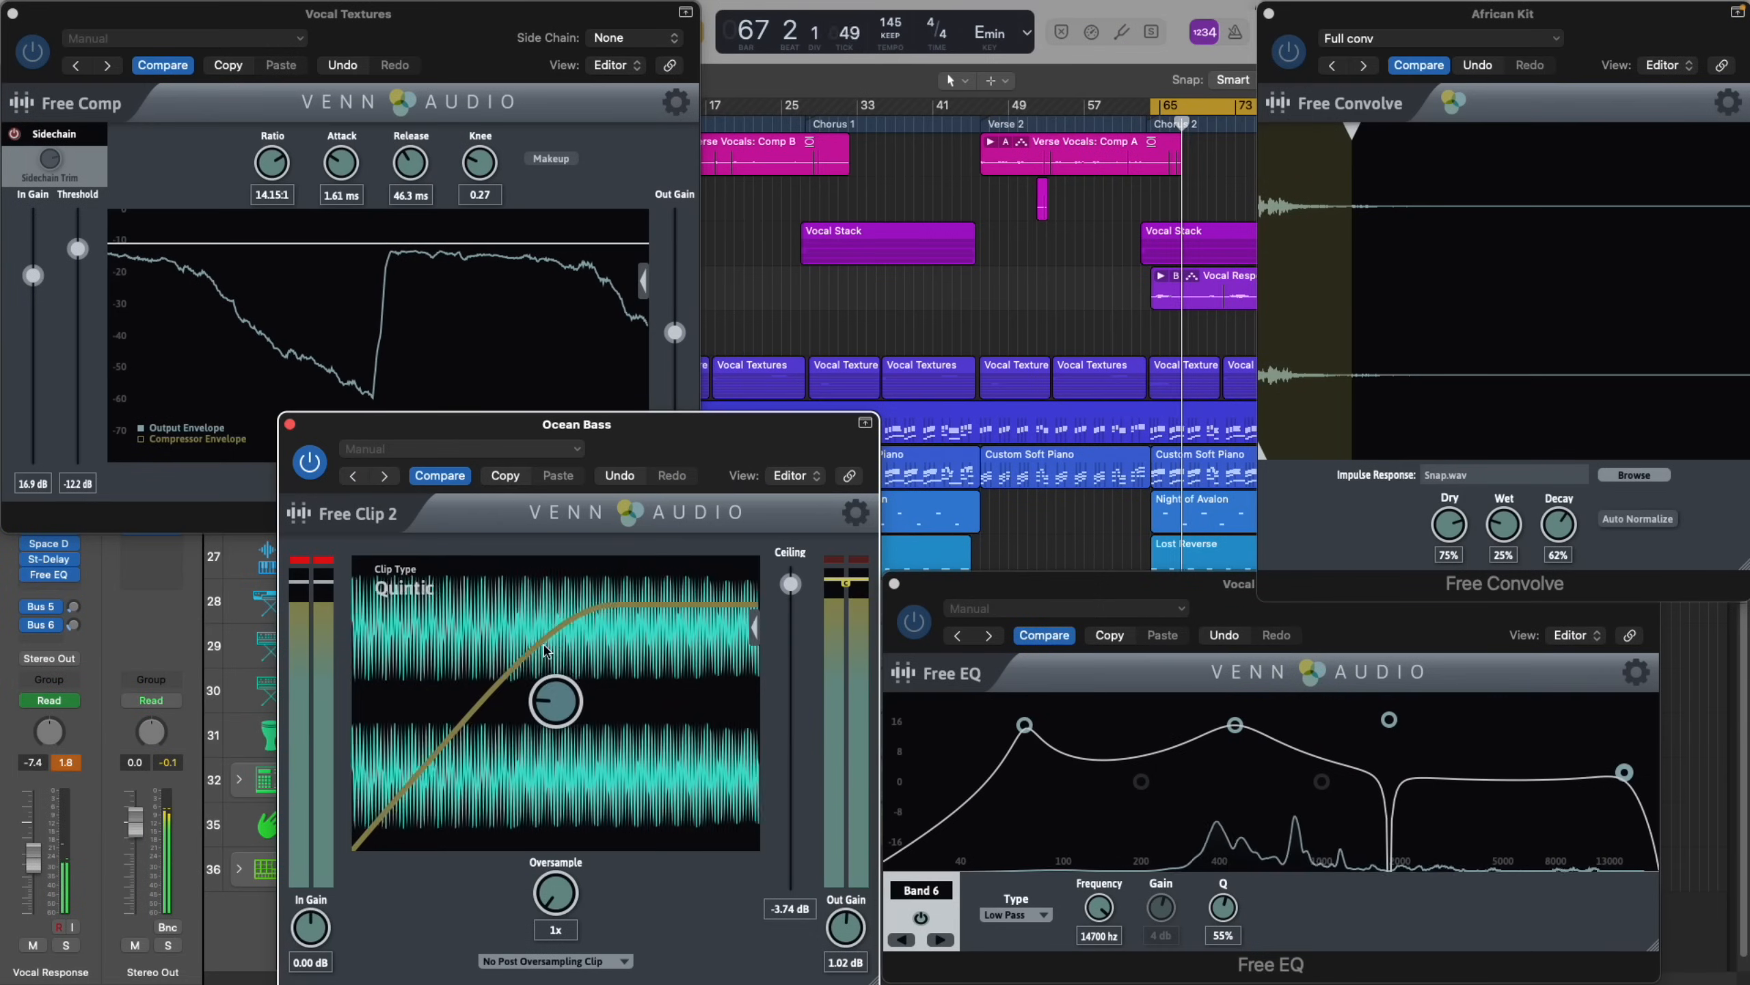
Step: In Logic Pro, change the Ocean Bass Free Clip 2 type to Algebraic and lower the Vocal Textures Free Comp threshold
{"action": "left_click_drag", "start_coordinate": [543, 644], "coordinate": [556, 535]}
{"action": "left_click", "coordinate": [136, 447]}
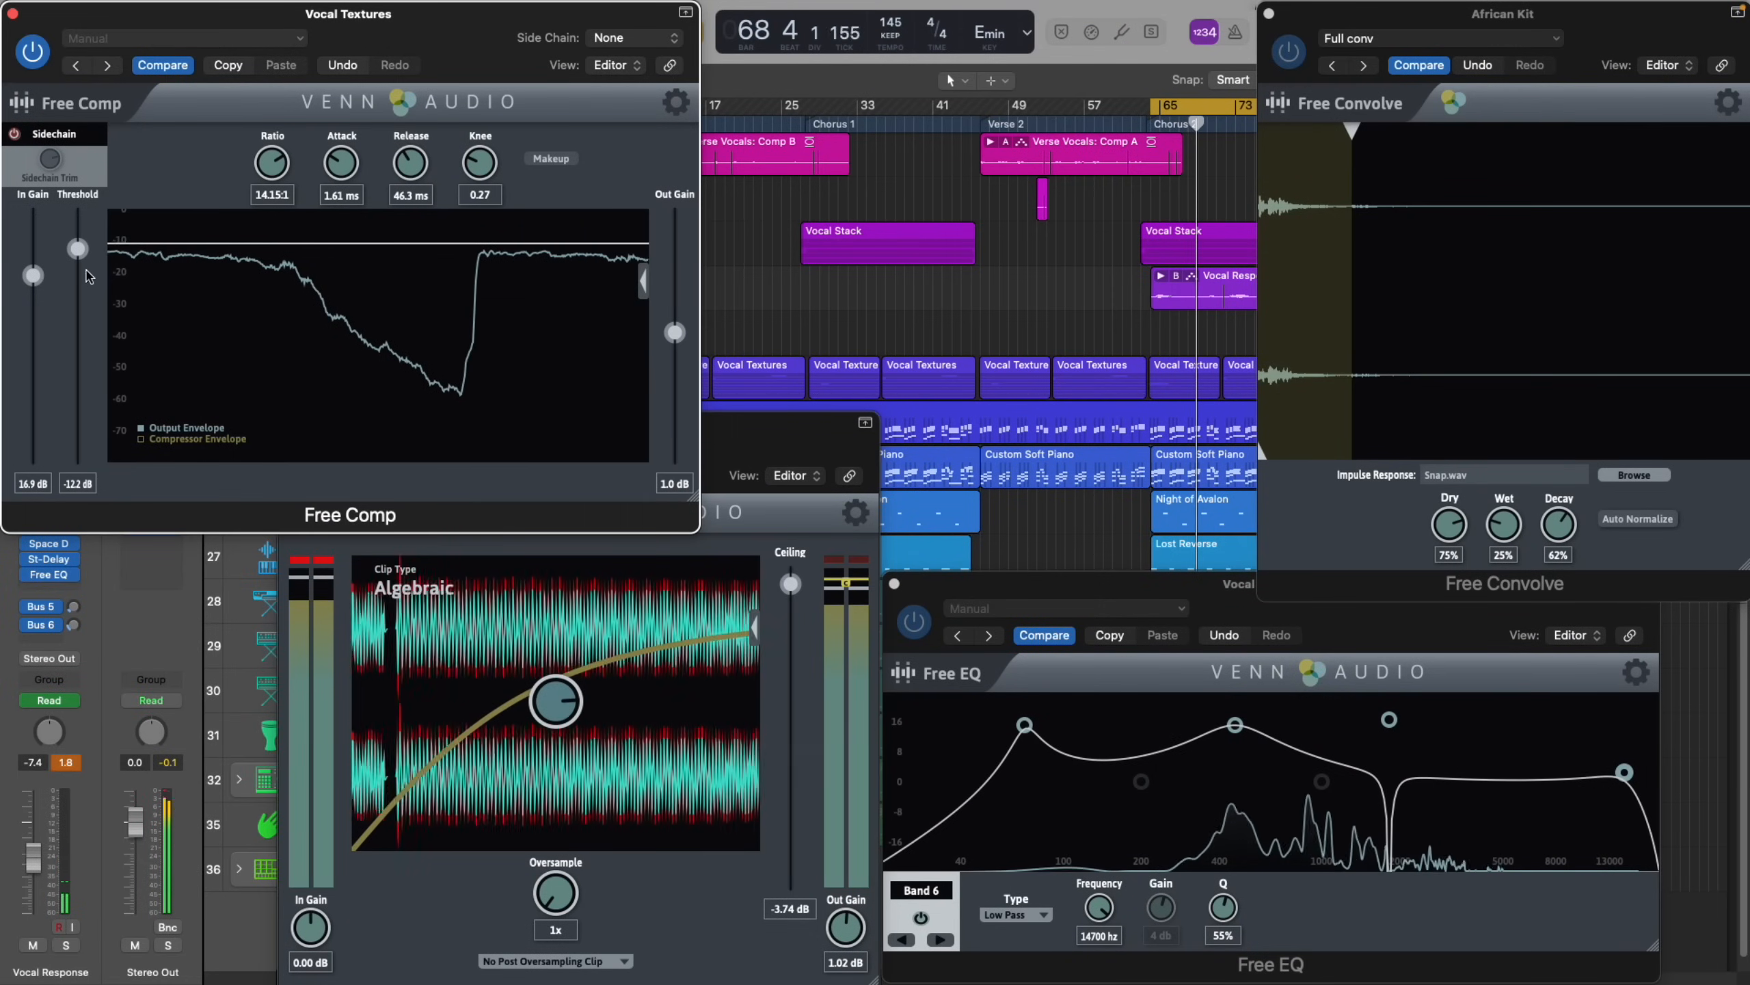
{"action": "left_click_drag", "start_coordinate": [78, 248], "coordinate": [72, 283]}
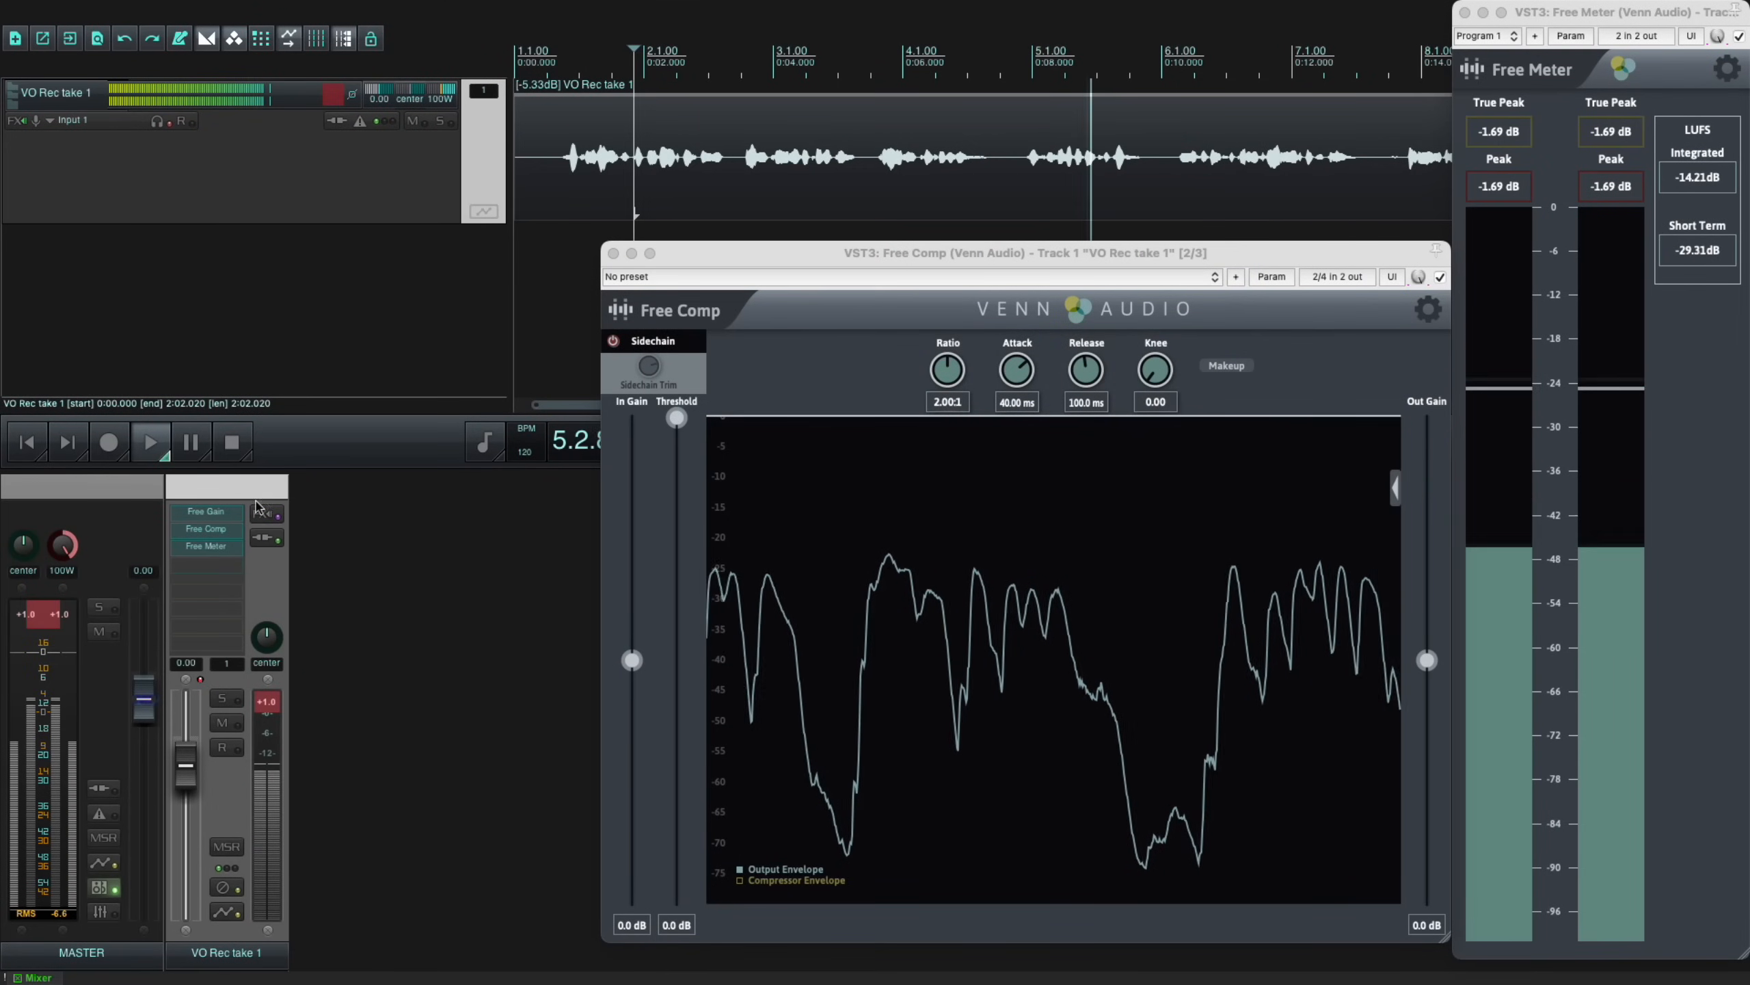
Step: On the VO Rec take 1 track in Reaper, raise Free Gain to about 8 dB and lower the Free Comp threshold
{"action": "left_click", "coordinate": [205, 511]}
{"action": "left_click_drag", "start_coordinate": [469, 498], "coordinate": [474, 470]}
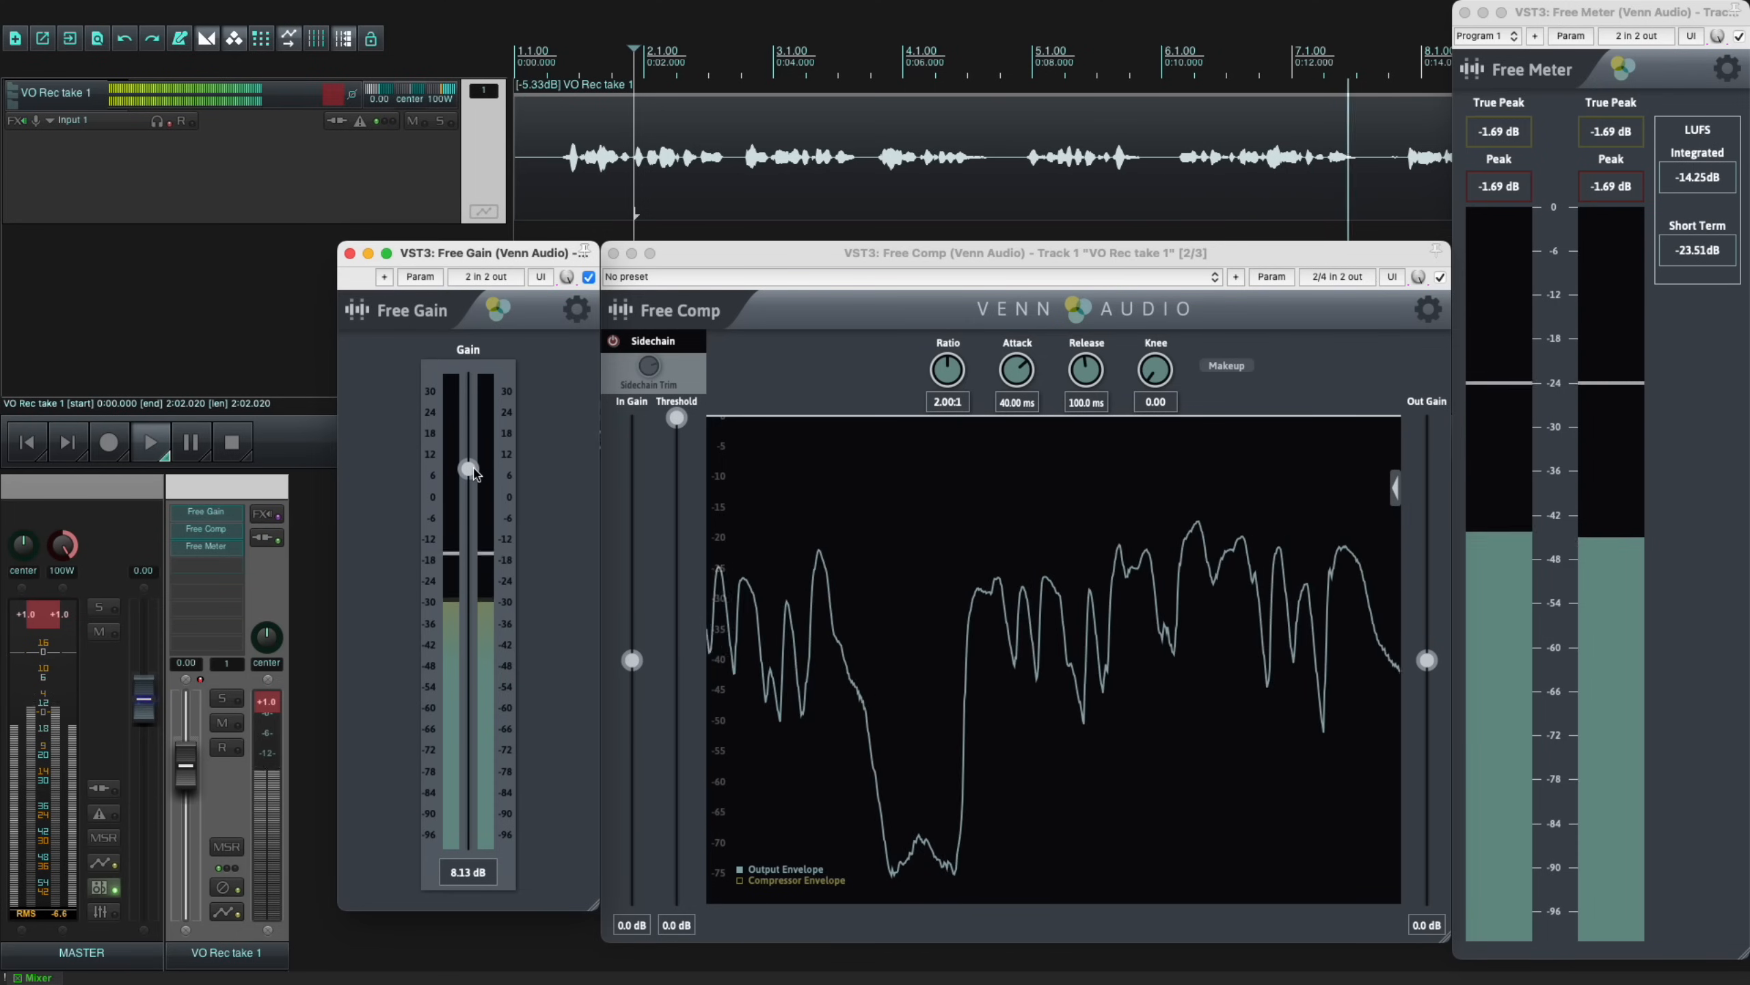
{"action": "left_click_drag", "start_coordinate": [686, 420], "coordinate": [686, 437]}
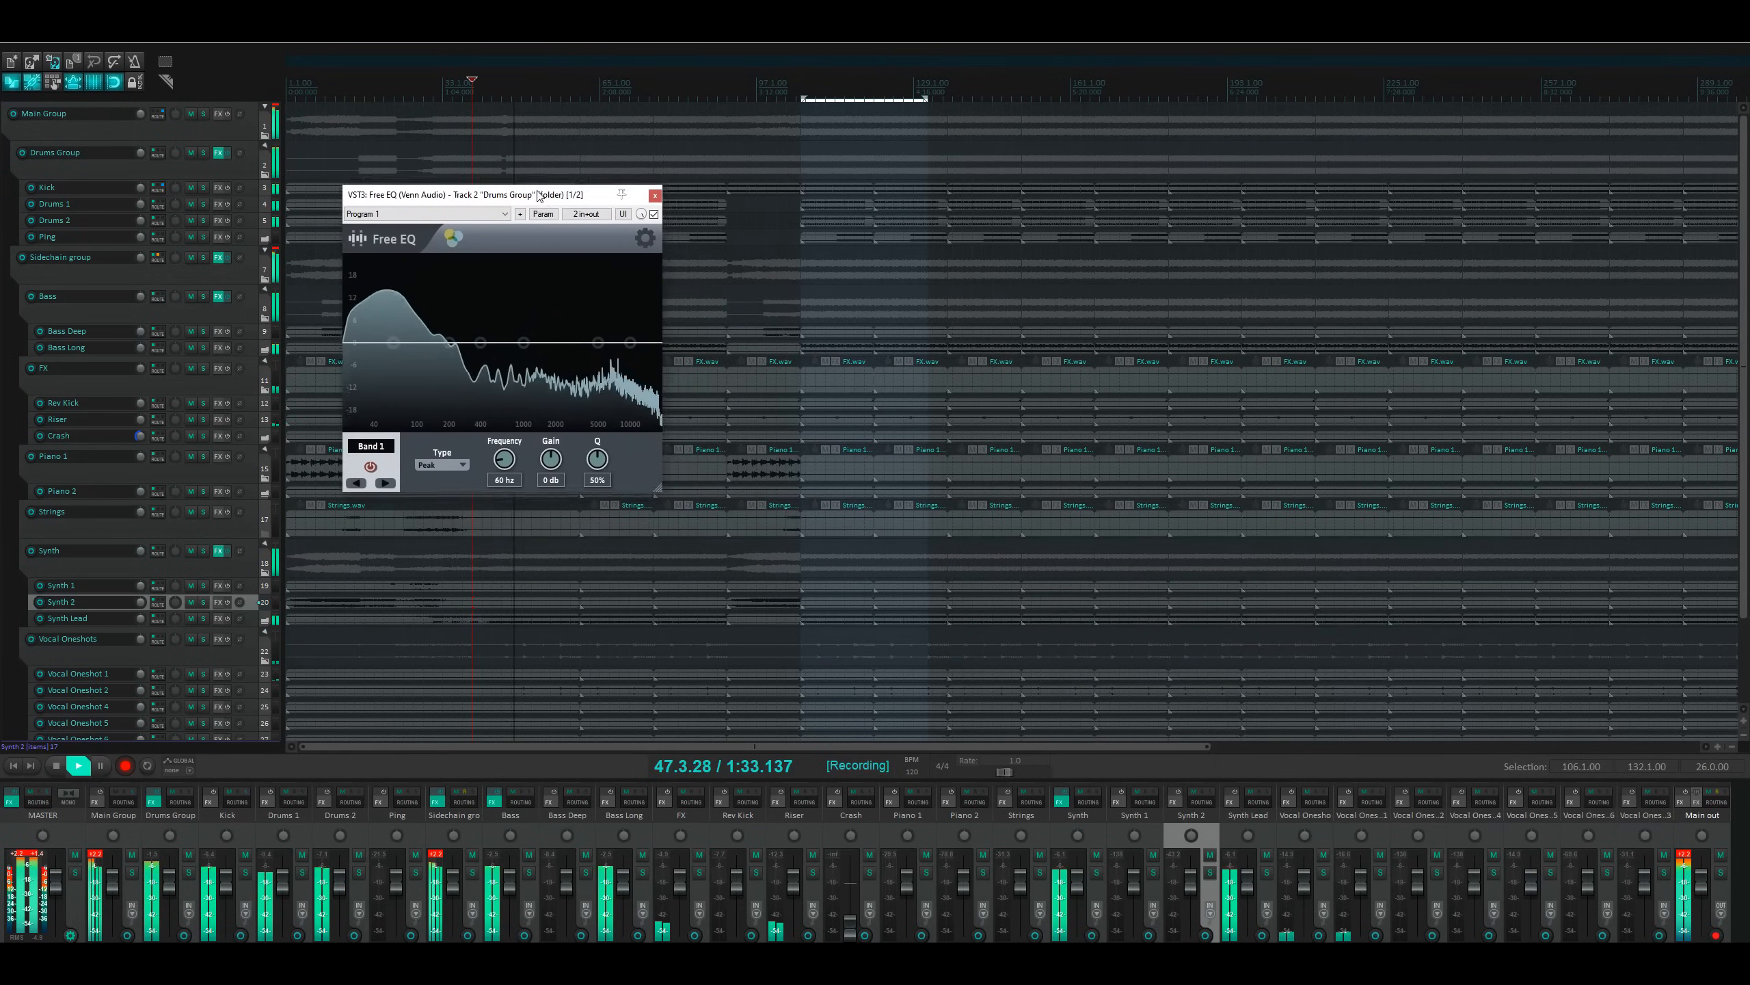
Step: Enlarge the Free EQ window on the Drums Group and solo the group
{"action": "left_click_drag", "start_coordinate": [648, 475], "coordinate": [1223, 717]}
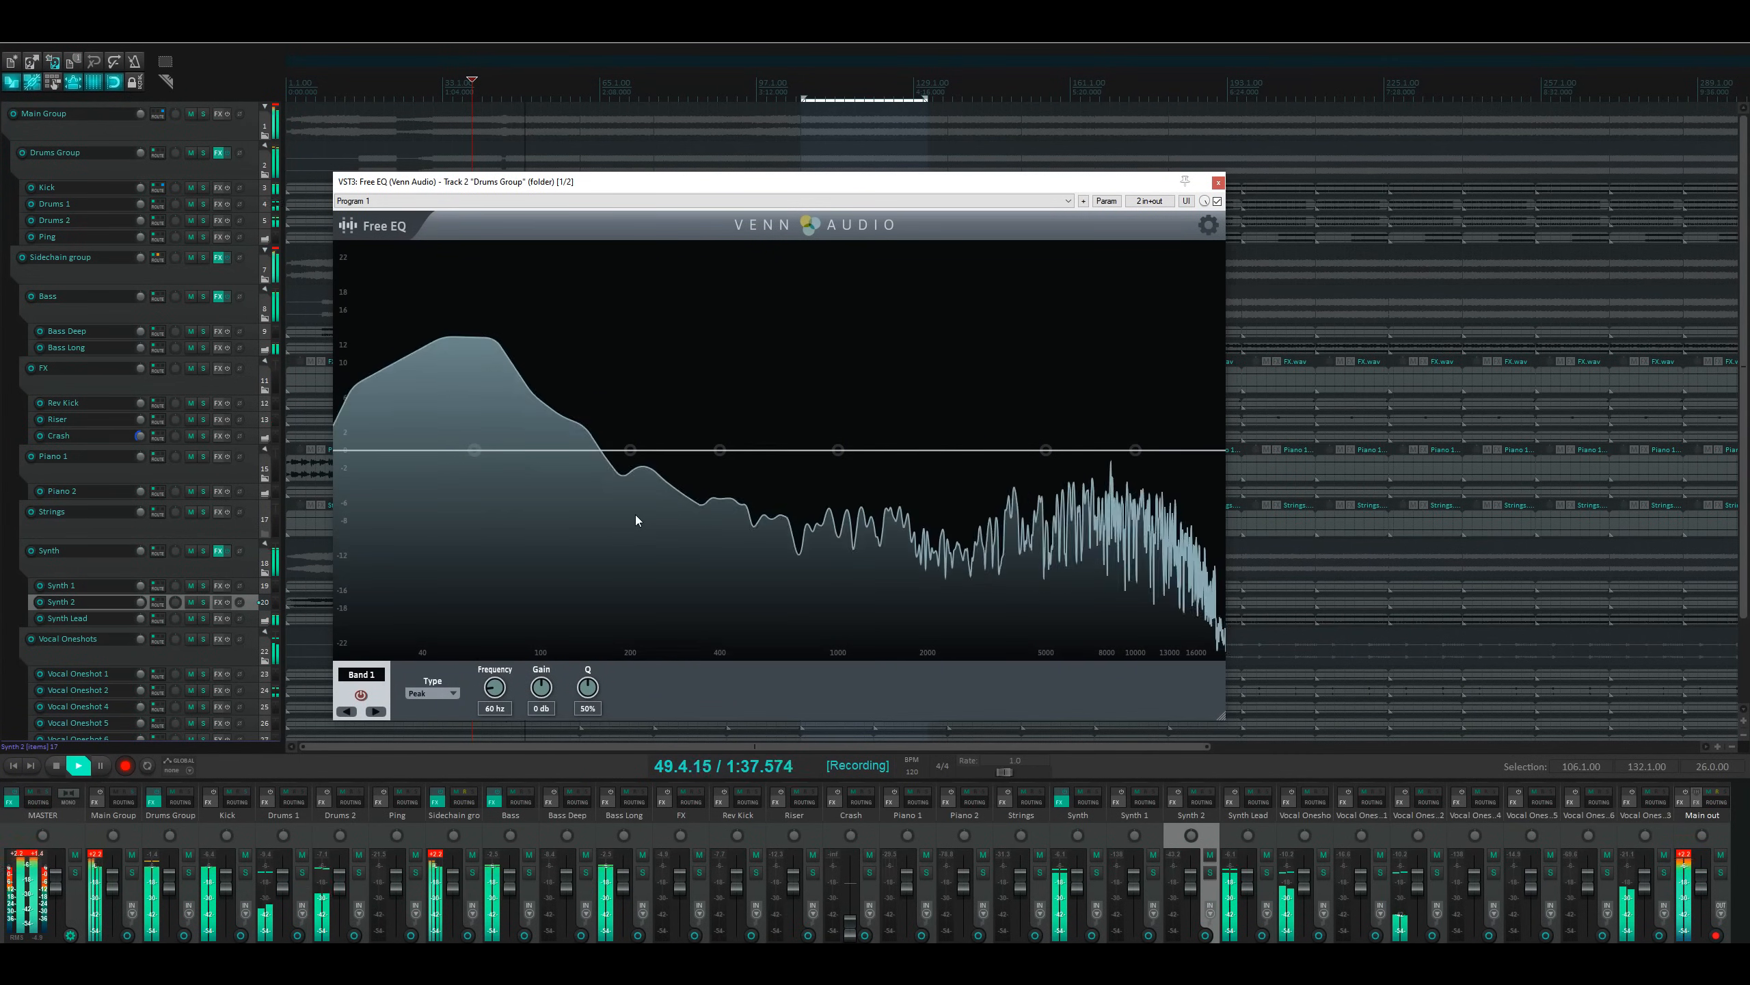
{"action": "left_click", "coordinate": [203, 153]}
Step: Move the Free EQ band at 1000 Hz to a boost around 400 Hz and vary its Q
{"action": "left_click_drag", "start_coordinate": [838, 450], "coordinate": [720, 398]}
{"action": "scroll", "coordinate": [826, 384], "scroll_direction": "up", "scroll_amount": 6}
{"action": "scroll", "coordinate": [854, 384], "scroll_direction": "down", "scroll_amount": 4}
{"action": "scroll", "coordinate": [867, 376], "scroll_direction": "up", "scroll_amount": 3}
{"action": "scroll", "coordinate": [865, 390], "scroll_direction": "down", "scroll_amount": 5}
{"action": "scroll", "coordinate": [866, 386], "scroll_direction": "up", "scroll_amount": 5}
Step: Boost the Free EQ band near 5000 Hz, shift it higher in frequency and change its filter type
{"action": "left_click", "coordinate": [1045, 449]}
{"action": "left_click_drag", "start_coordinate": [1045, 449], "coordinate": [1095, 420]}
{"action": "left_click", "coordinate": [422, 692]}
{"action": "left_click", "coordinate": [428, 715]}
Step: Close Free EQ and unsolo the Drums Group
{"action": "left_click", "coordinate": [1218, 182]}
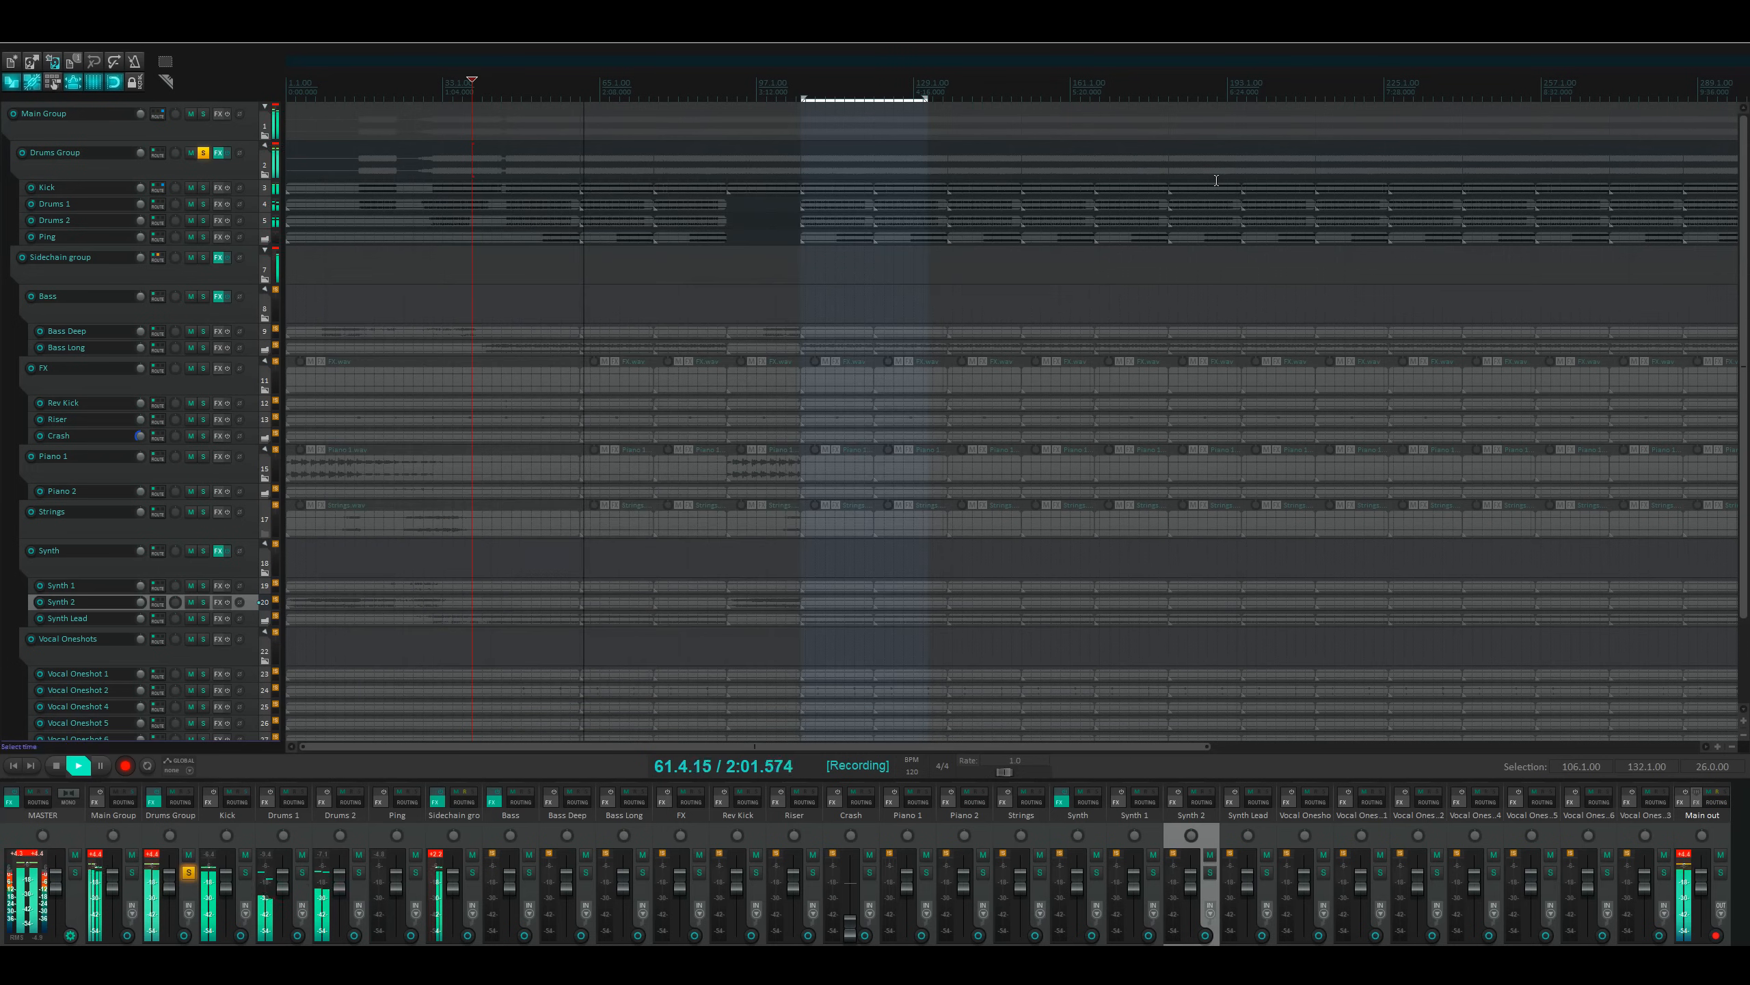
{"action": "left_click", "coordinate": [203, 153]}
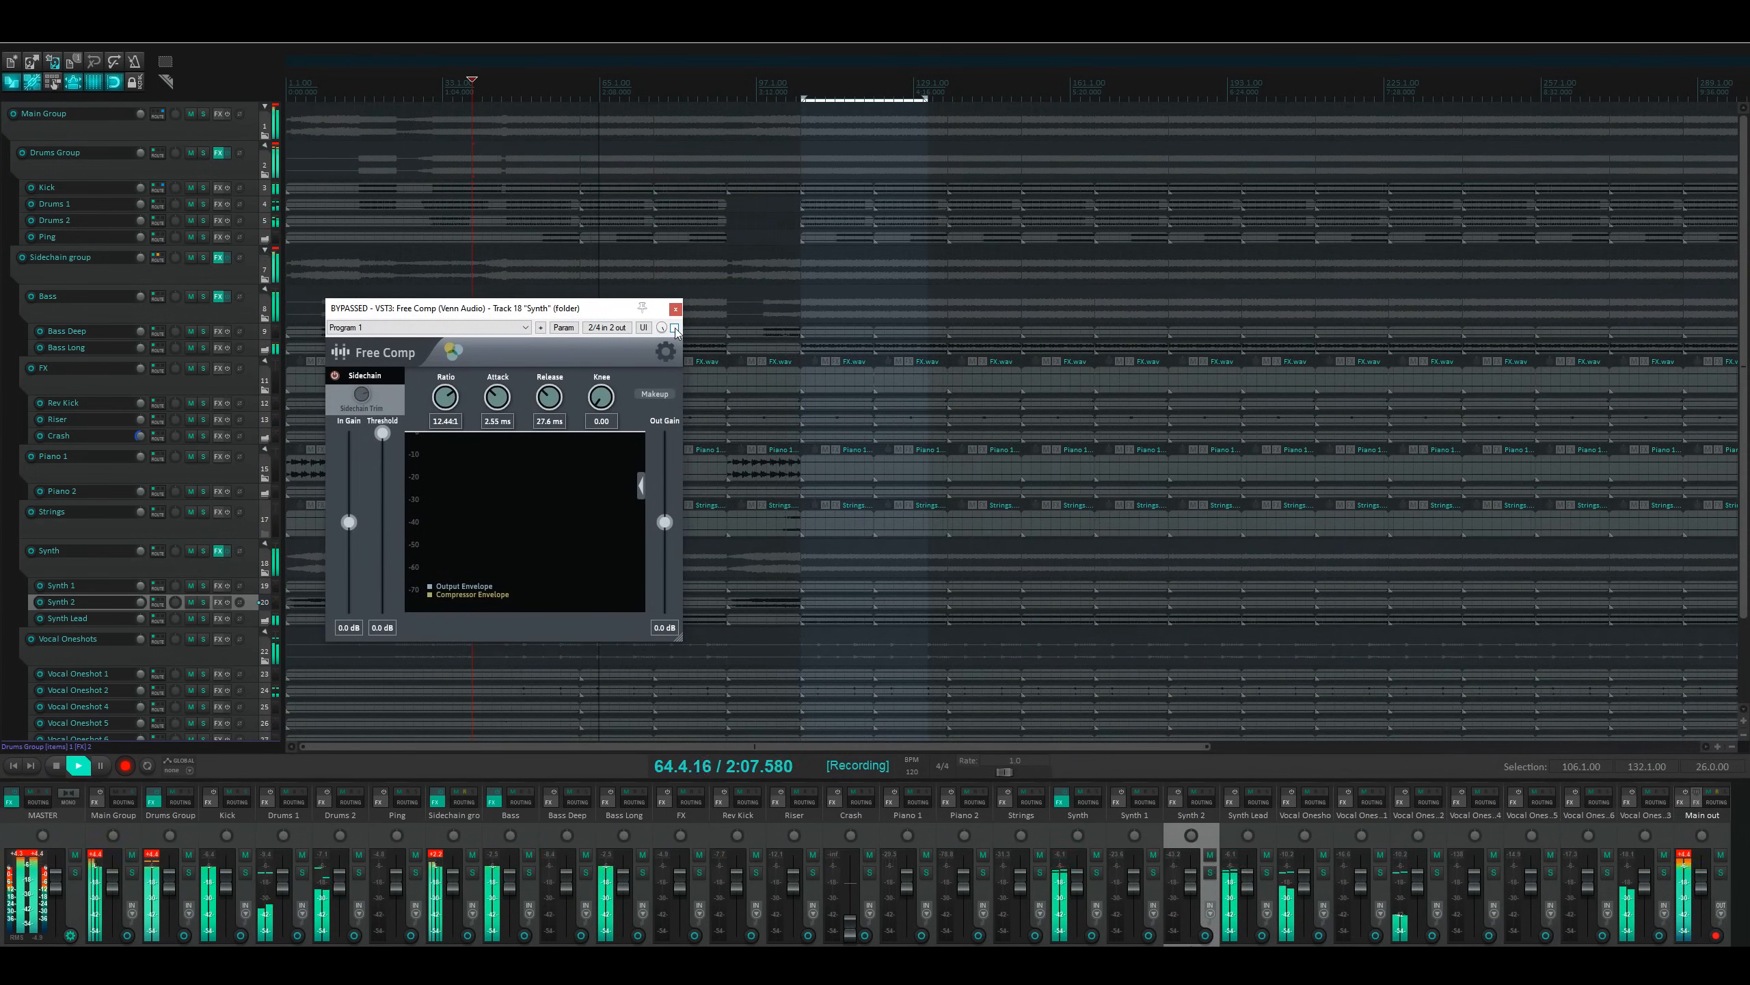
Step: Widen the Free Comp window on the Synth folder track and solo the Synth track
{"action": "left_click_drag", "start_coordinate": [682, 645], "coordinate": [1245, 661]}
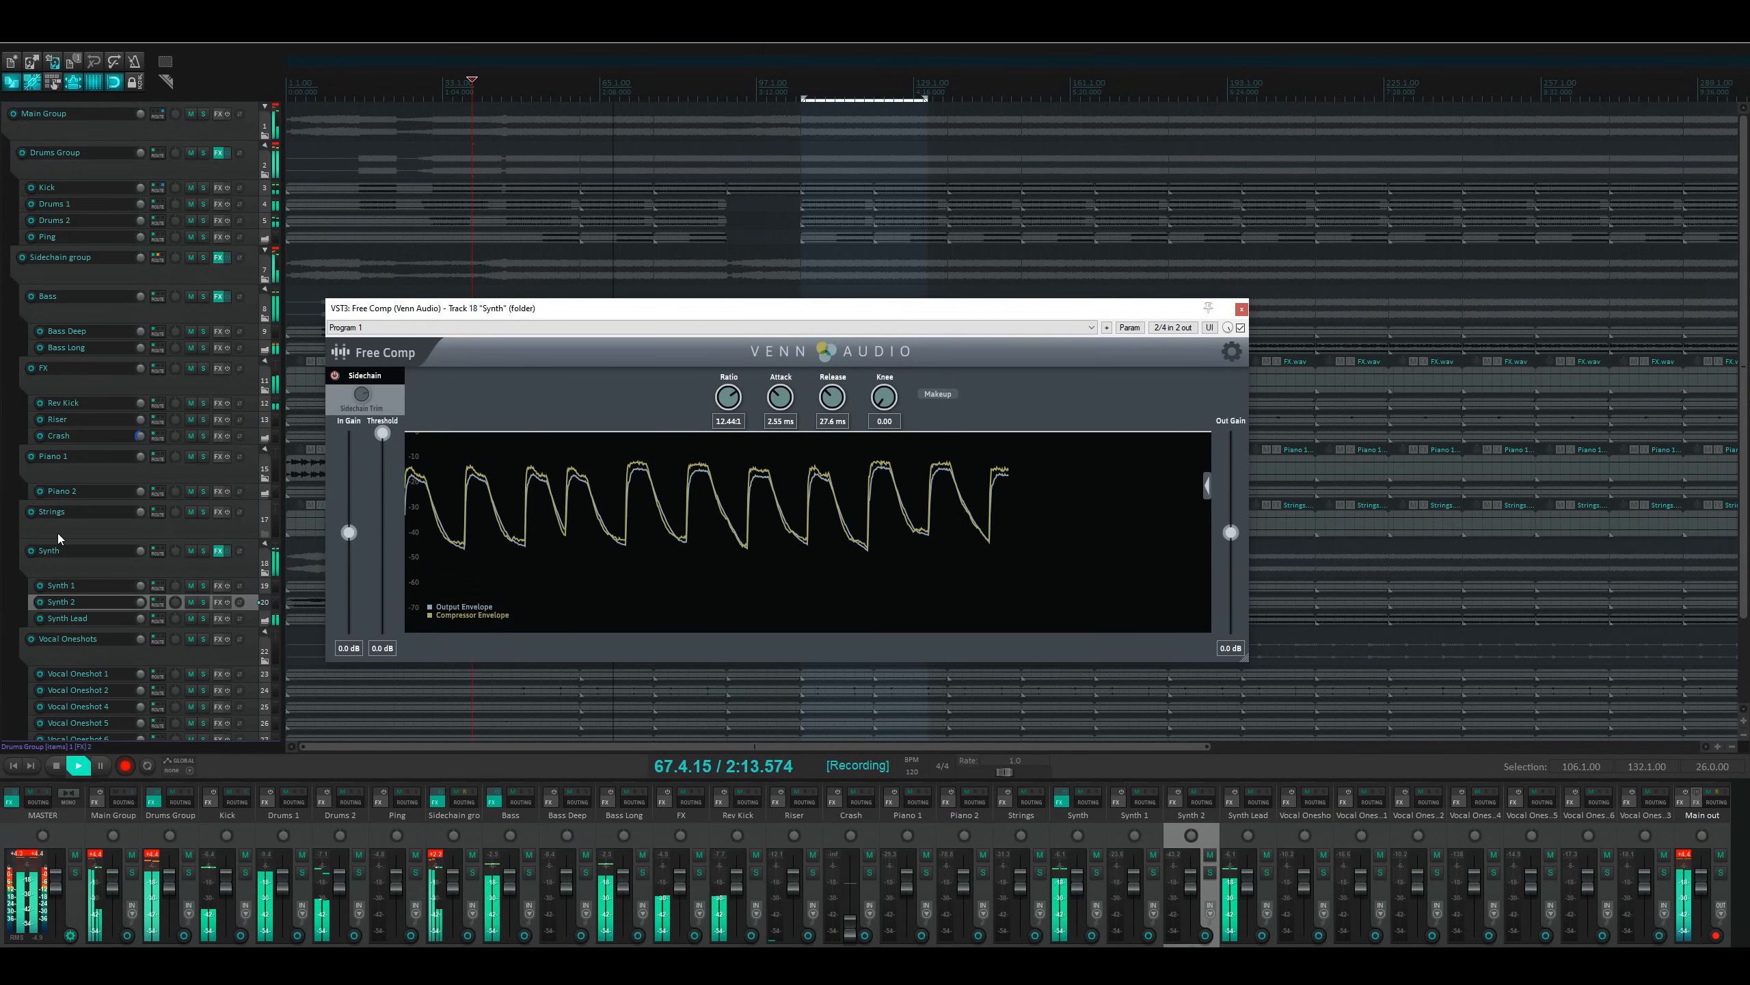
{"action": "left_click", "coordinate": [203, 550]}
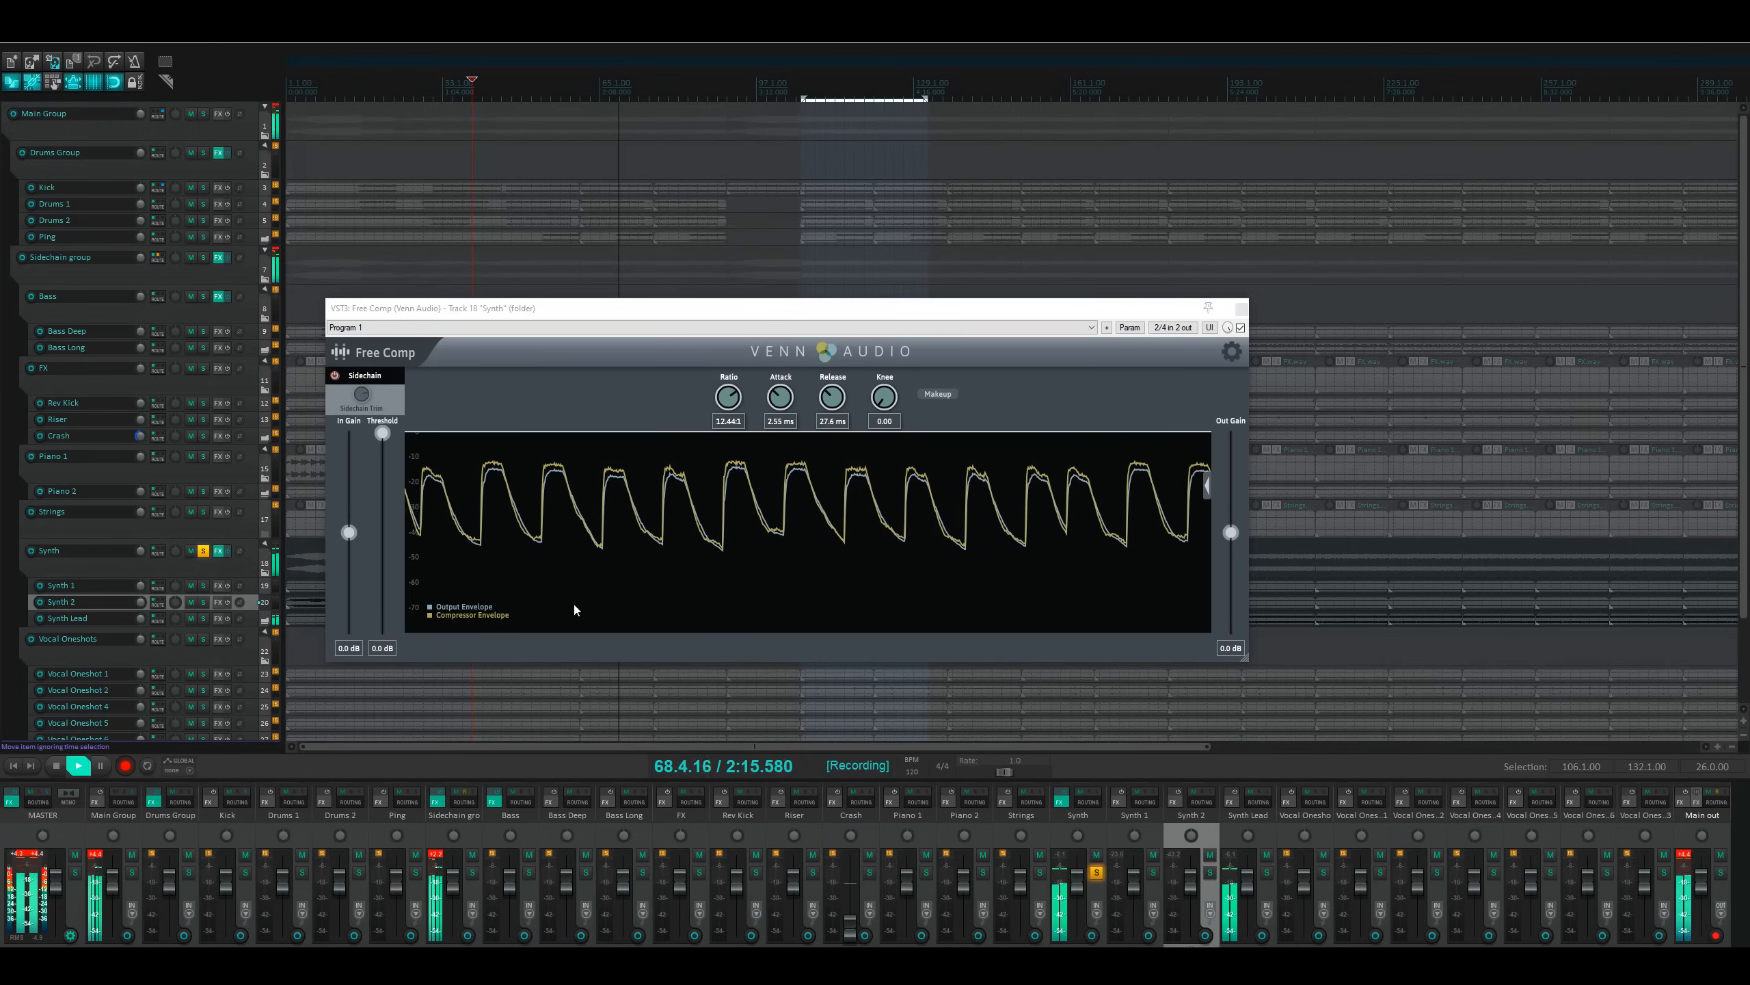
Step: Set the Synth Free Comp threshold to about -39 dB and knee to 0.13, and enable makeup gain
{"action": "left_click_drag", "start_coordinate": [384, 434], "coordinate": [383, 521]}
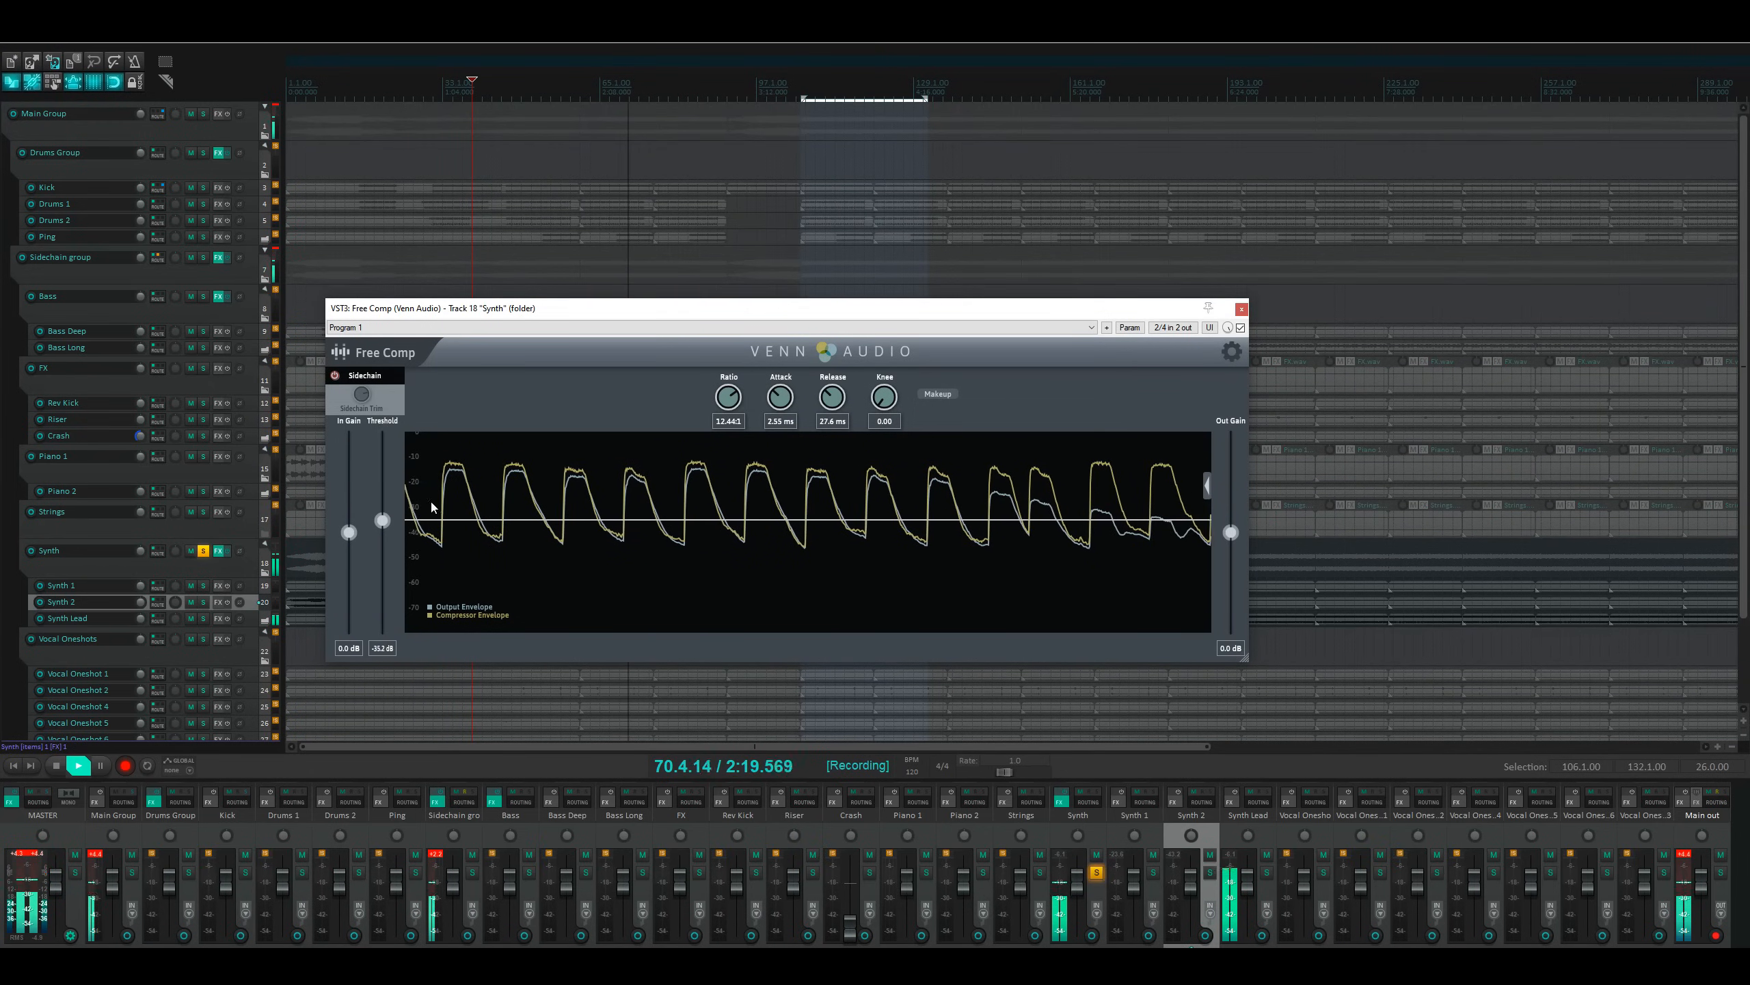
{"action": "left_click_drag", "start_coordinate": [884, 396], "coordinate": [841, 403]}
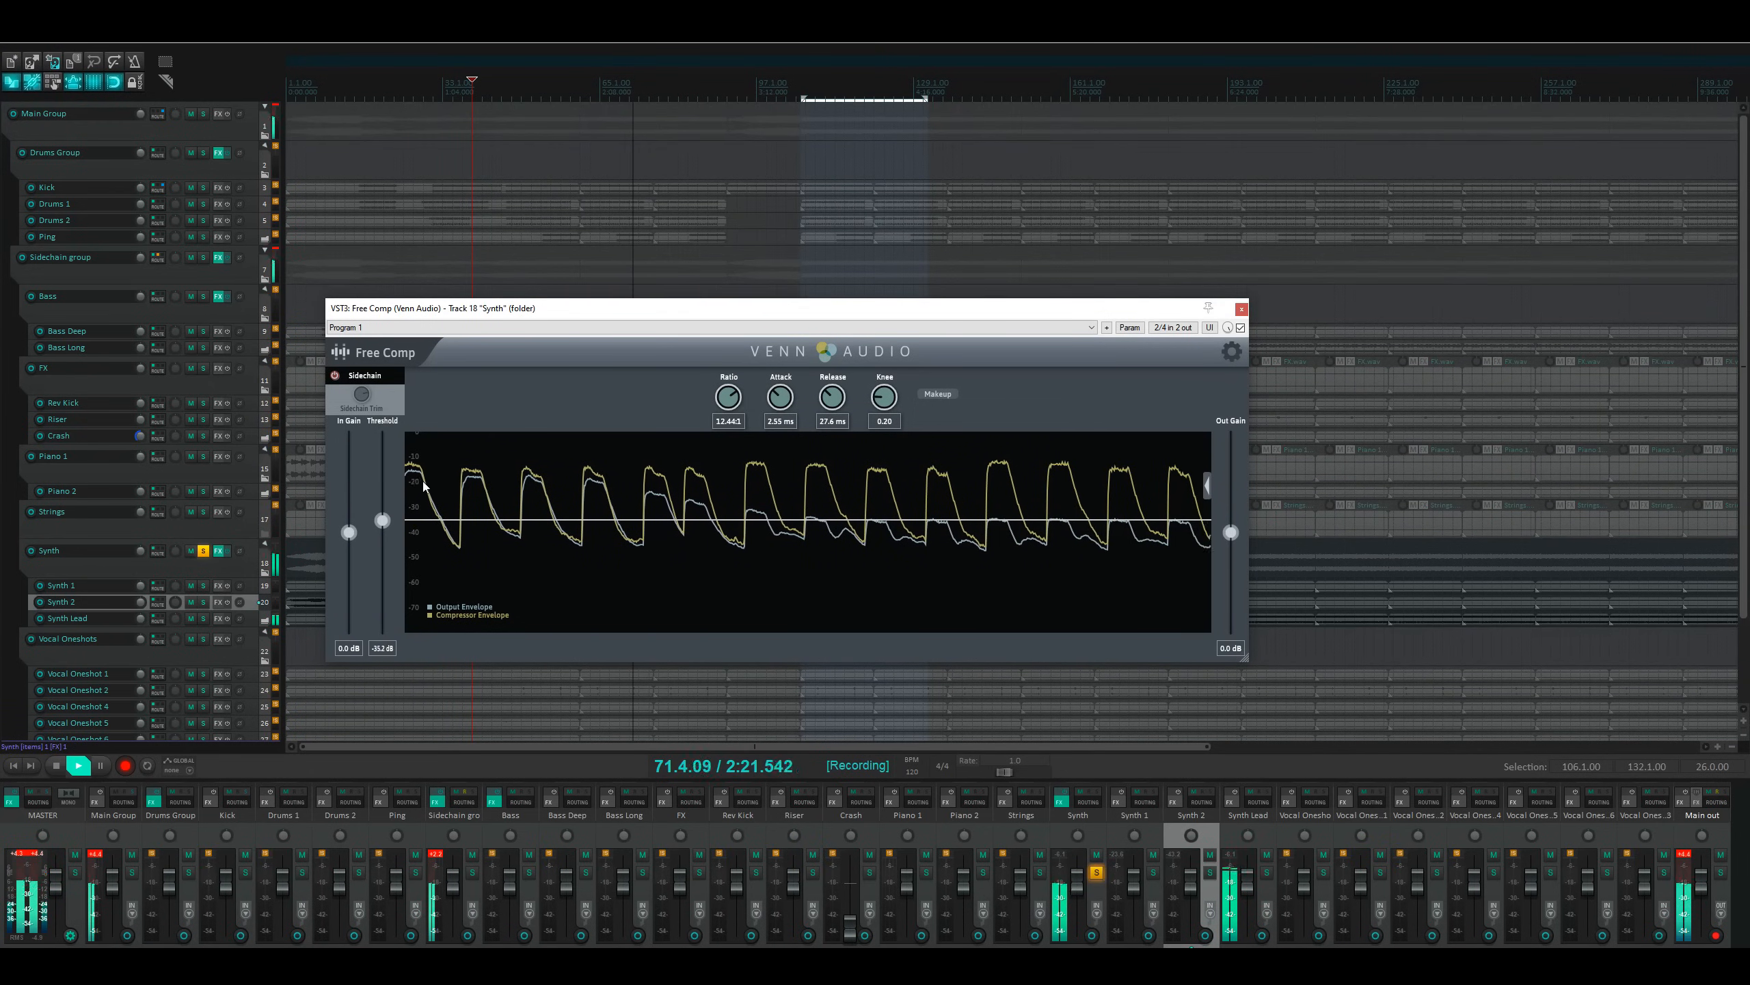
{"action": "left_click_drag", "start_coordinate": [386, 524], "coordinate": [410, 471]}
{"action": "left_click", "coordinate": [938, 394]}
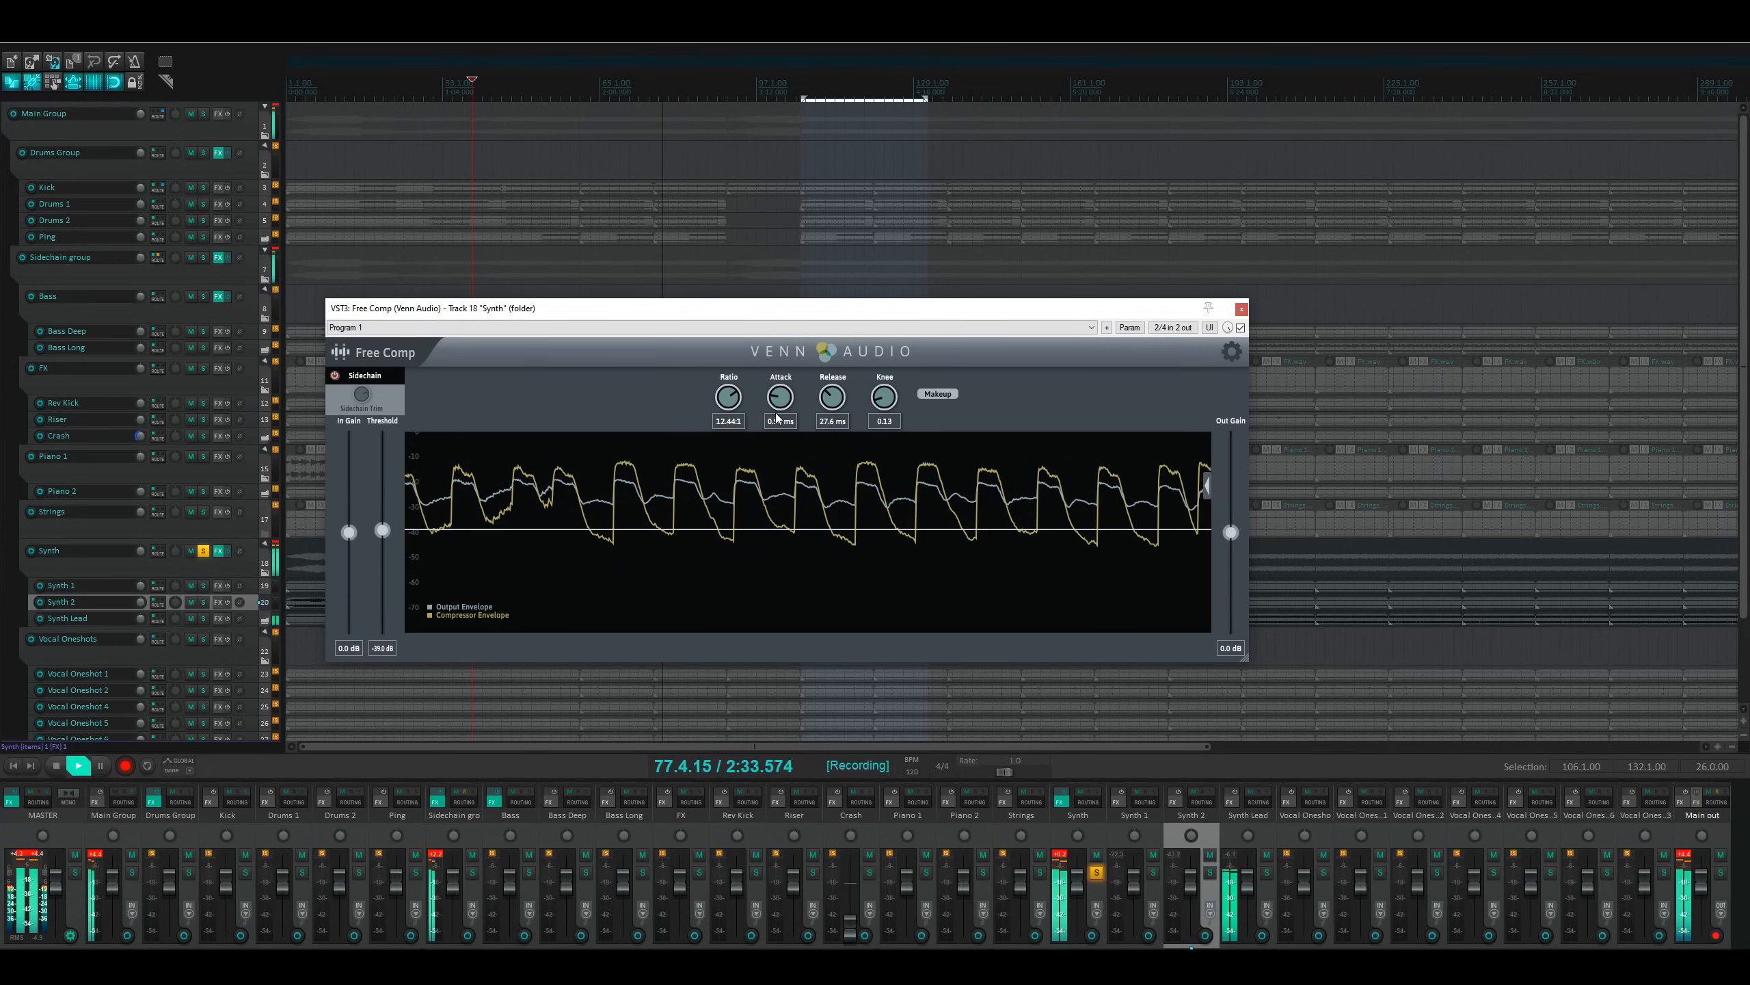
Step: Set the Synth Free Comp to 0.01 ms attack, 1.2 ms release and about -27 dB threshold, and close it bypassed
{"action": "mouse_move", "coordinate": [776, 427]}
{"action": "left_mouse_down"}
{"action": "mouse_move", "coordinate": [829, 412]}
{"action": "mouse_move", "coordinate": [816, 436]}
{"action": "mouse_move", "coordinate": [786, 389]}
{"action": "mouse_move", "coordinate": [786, 409]}
{"action": "left_mouse_up"}
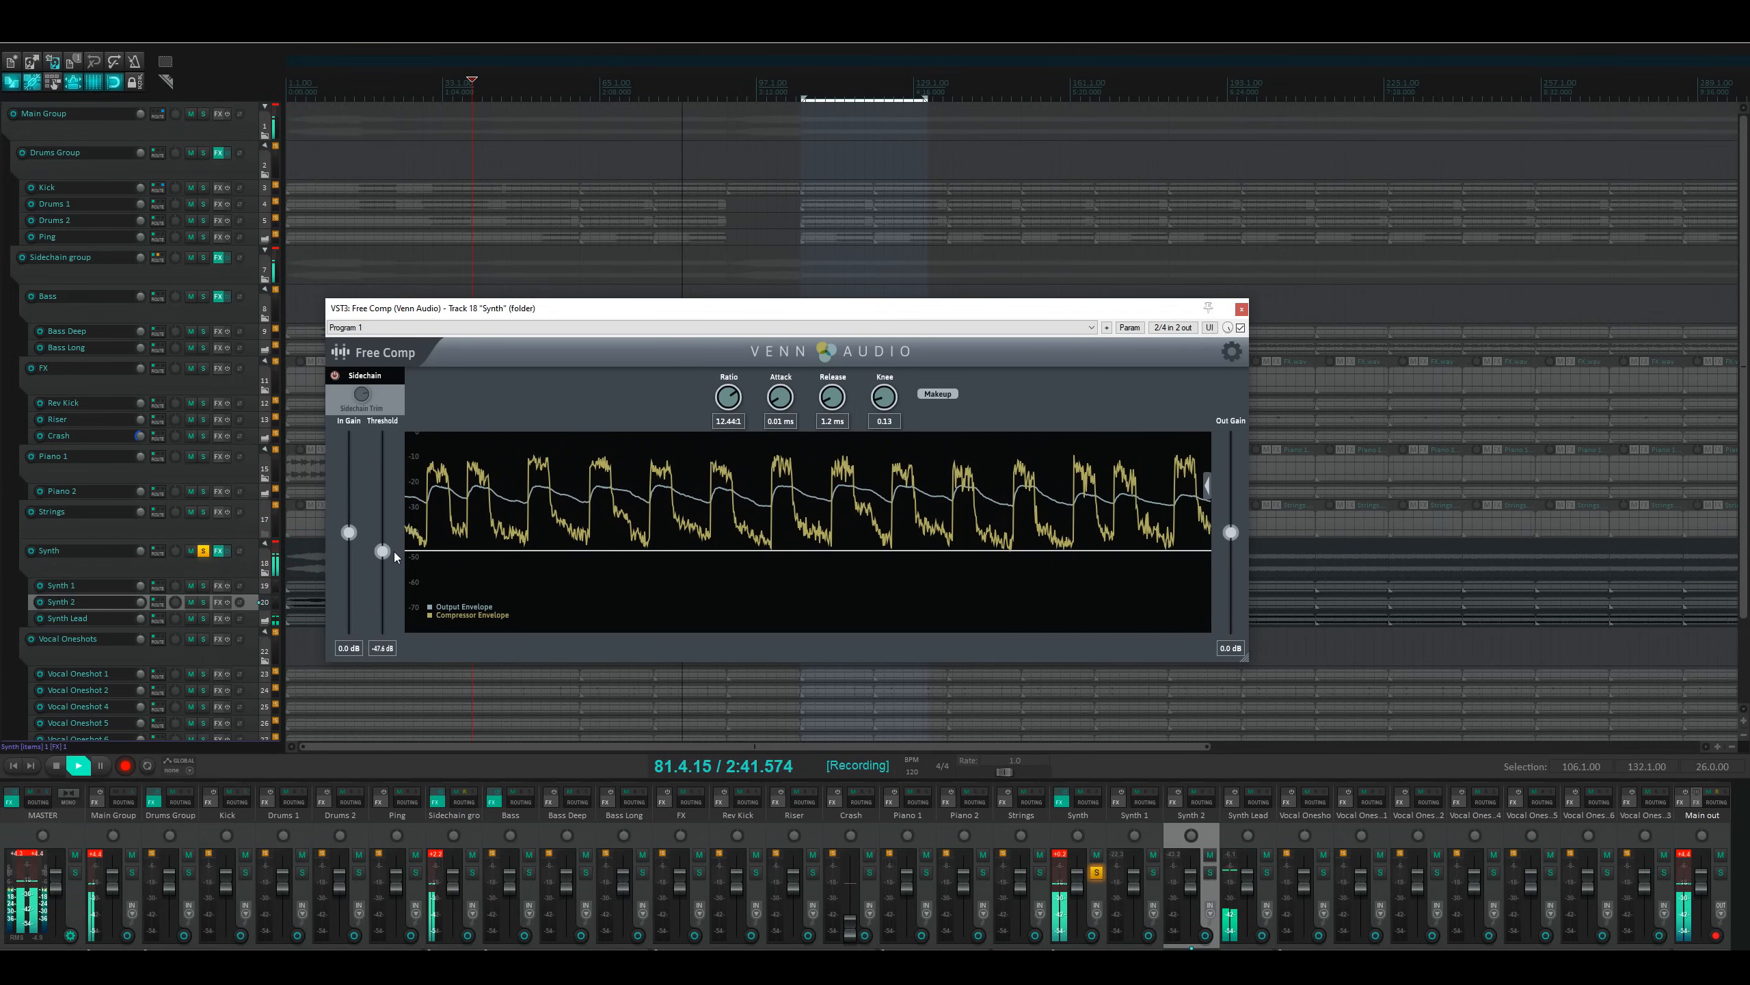
{"action": "left_click_drag", "start_coordinate": [399, 556], "coordinate": [411, 528]}
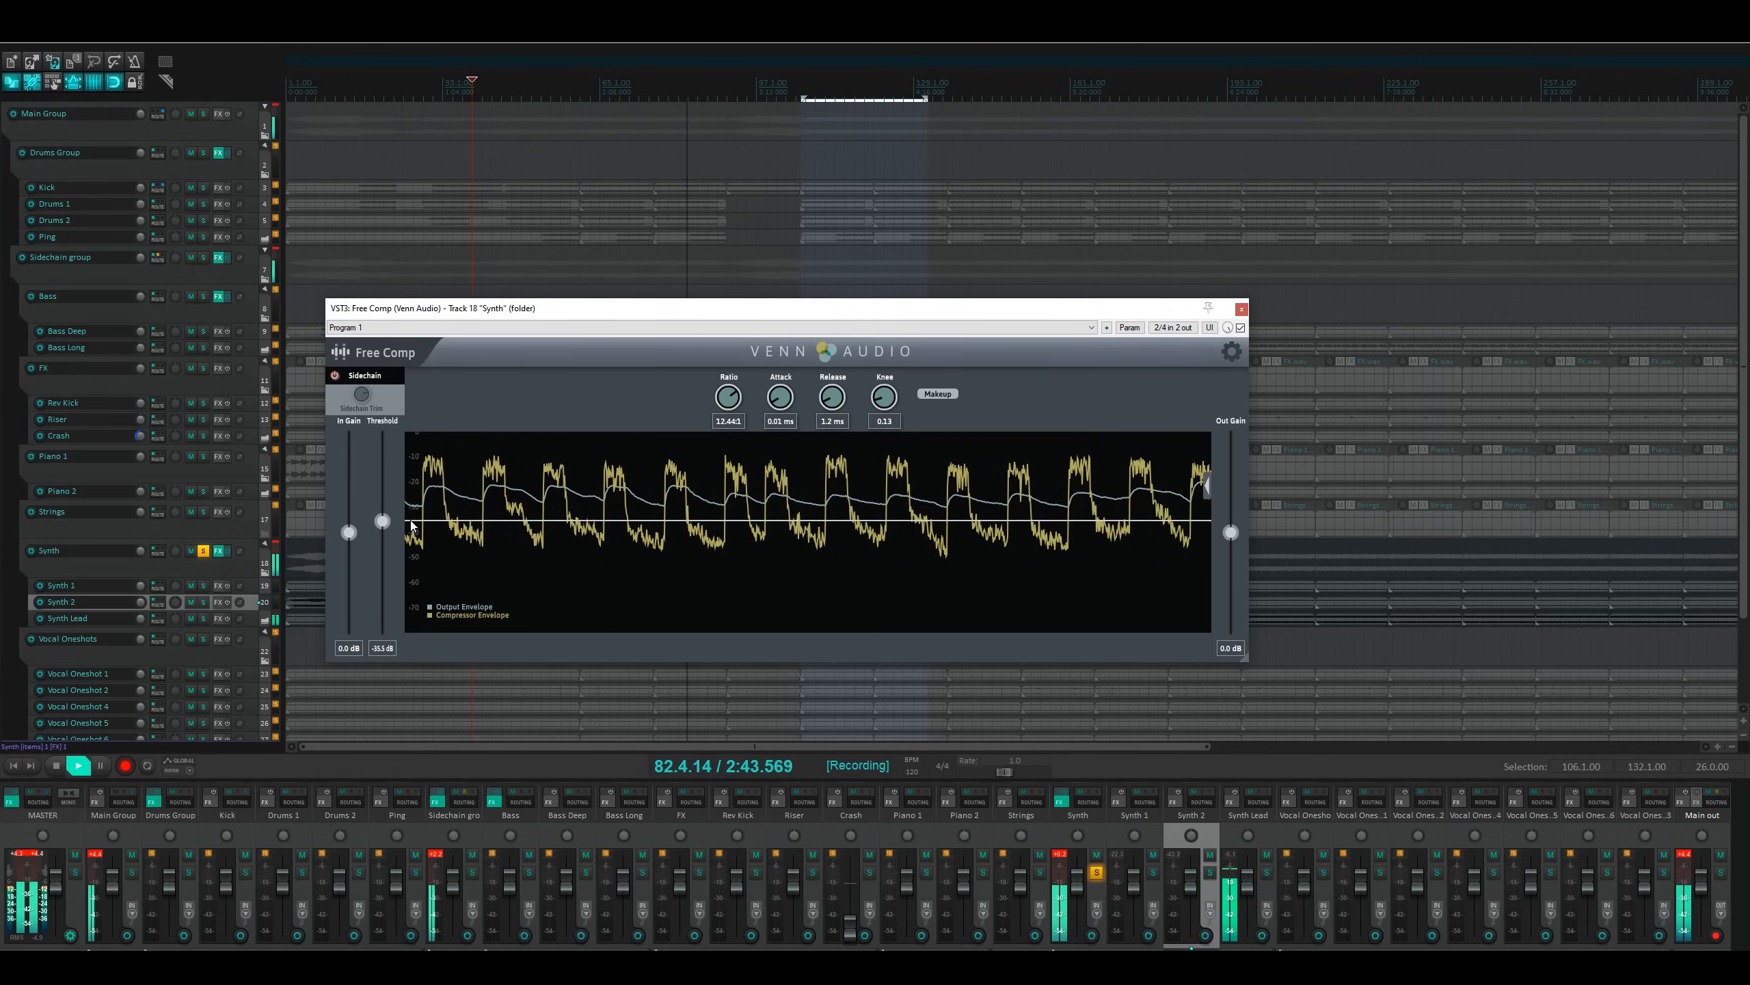
{"action": "left_click", "coordinate": [1241, 328]}
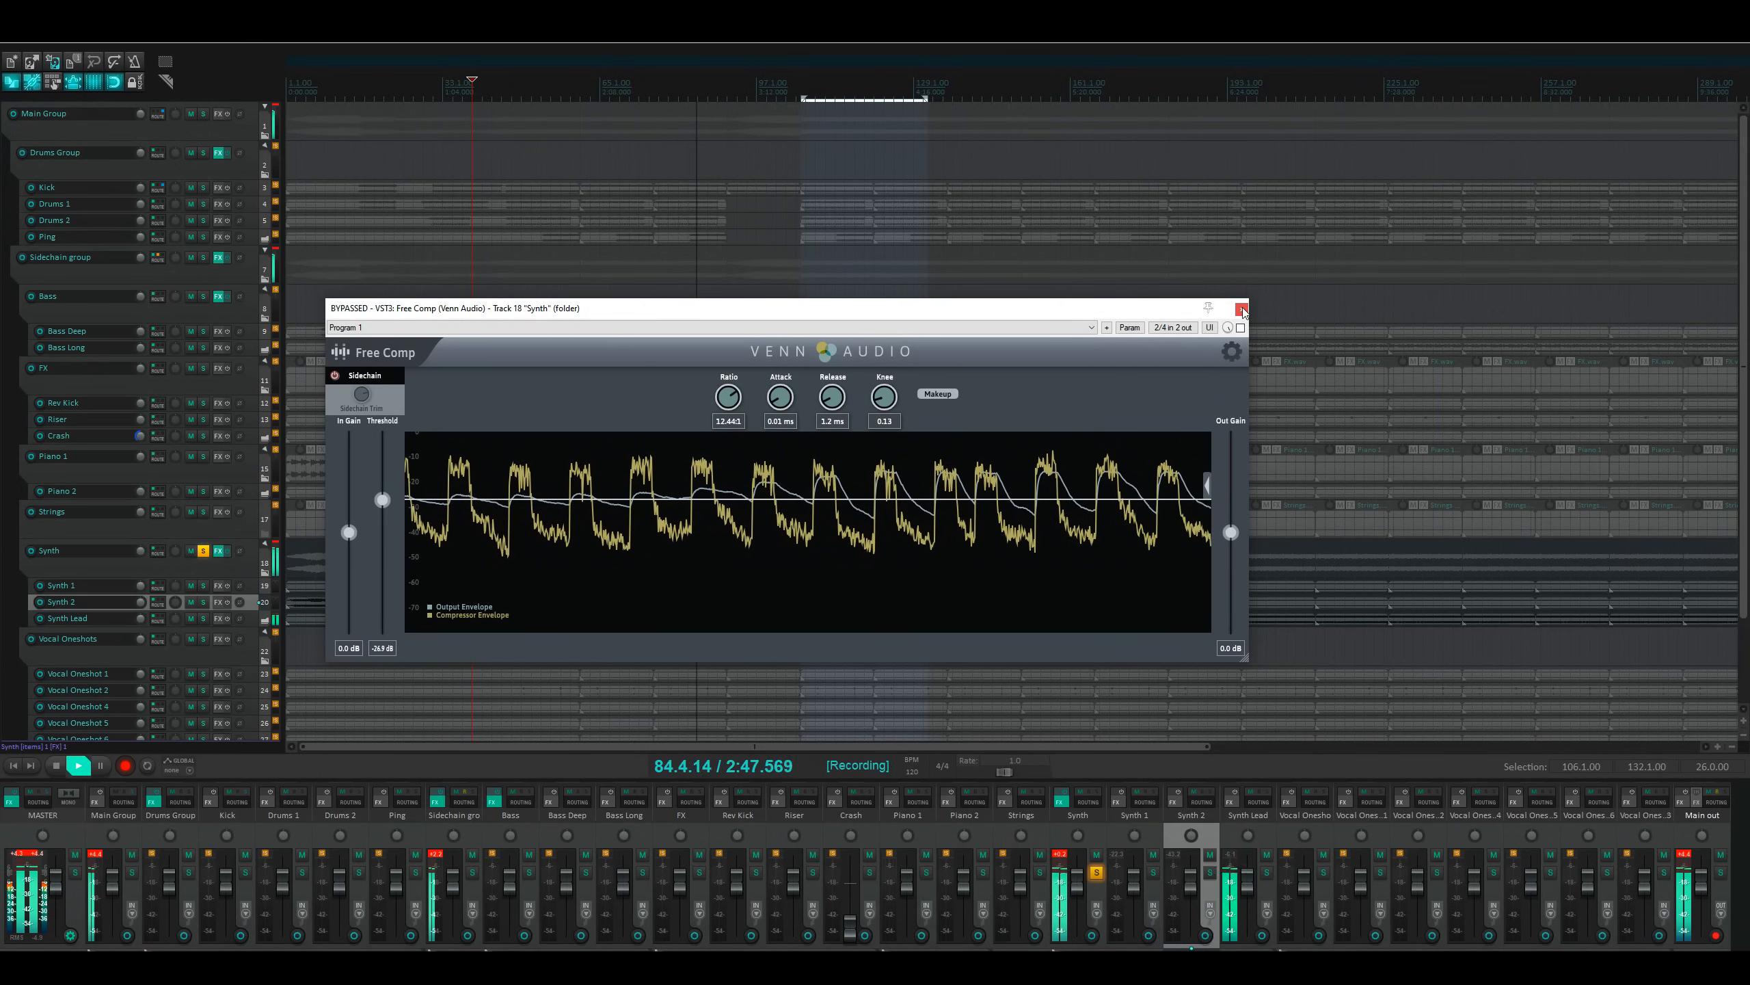
{"action": "left_click", "coordinate": [1241, 309]}
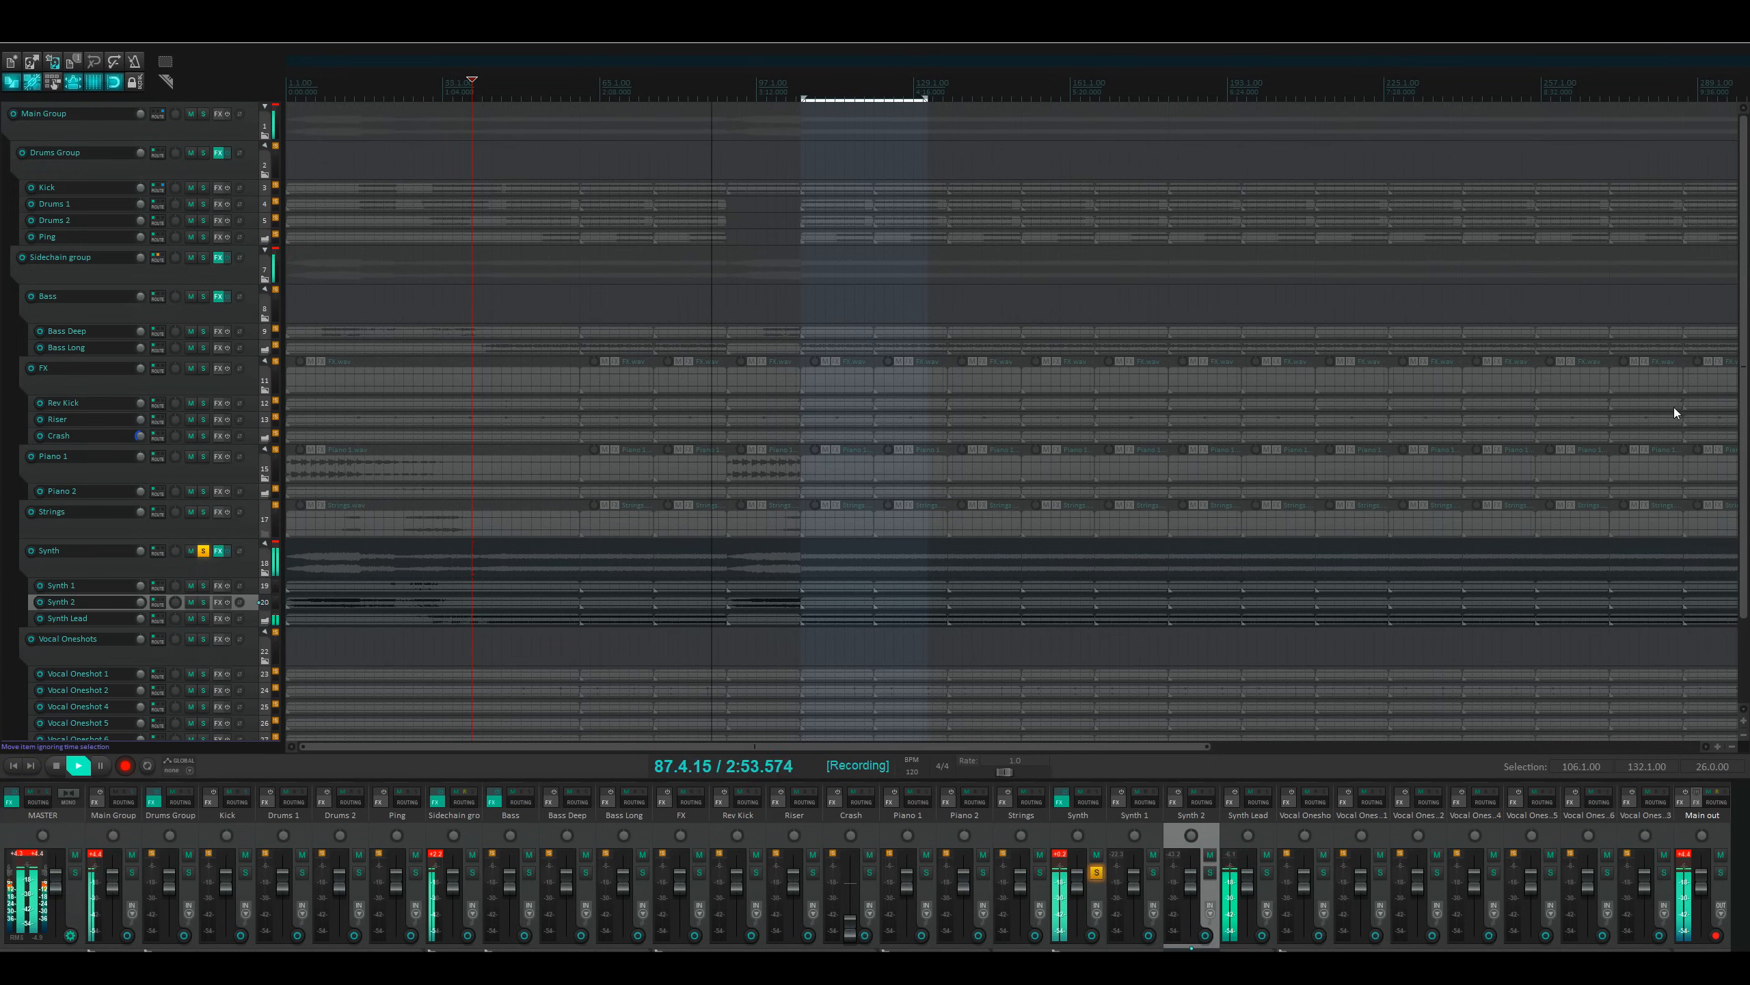
Step: Bring up the Sidechain group's Free Comp in a larger window and unsolo the Synth track
{"action": "left_click_drag", "start_coordinate": [1749, 455], "coordinate": [547, 255]}
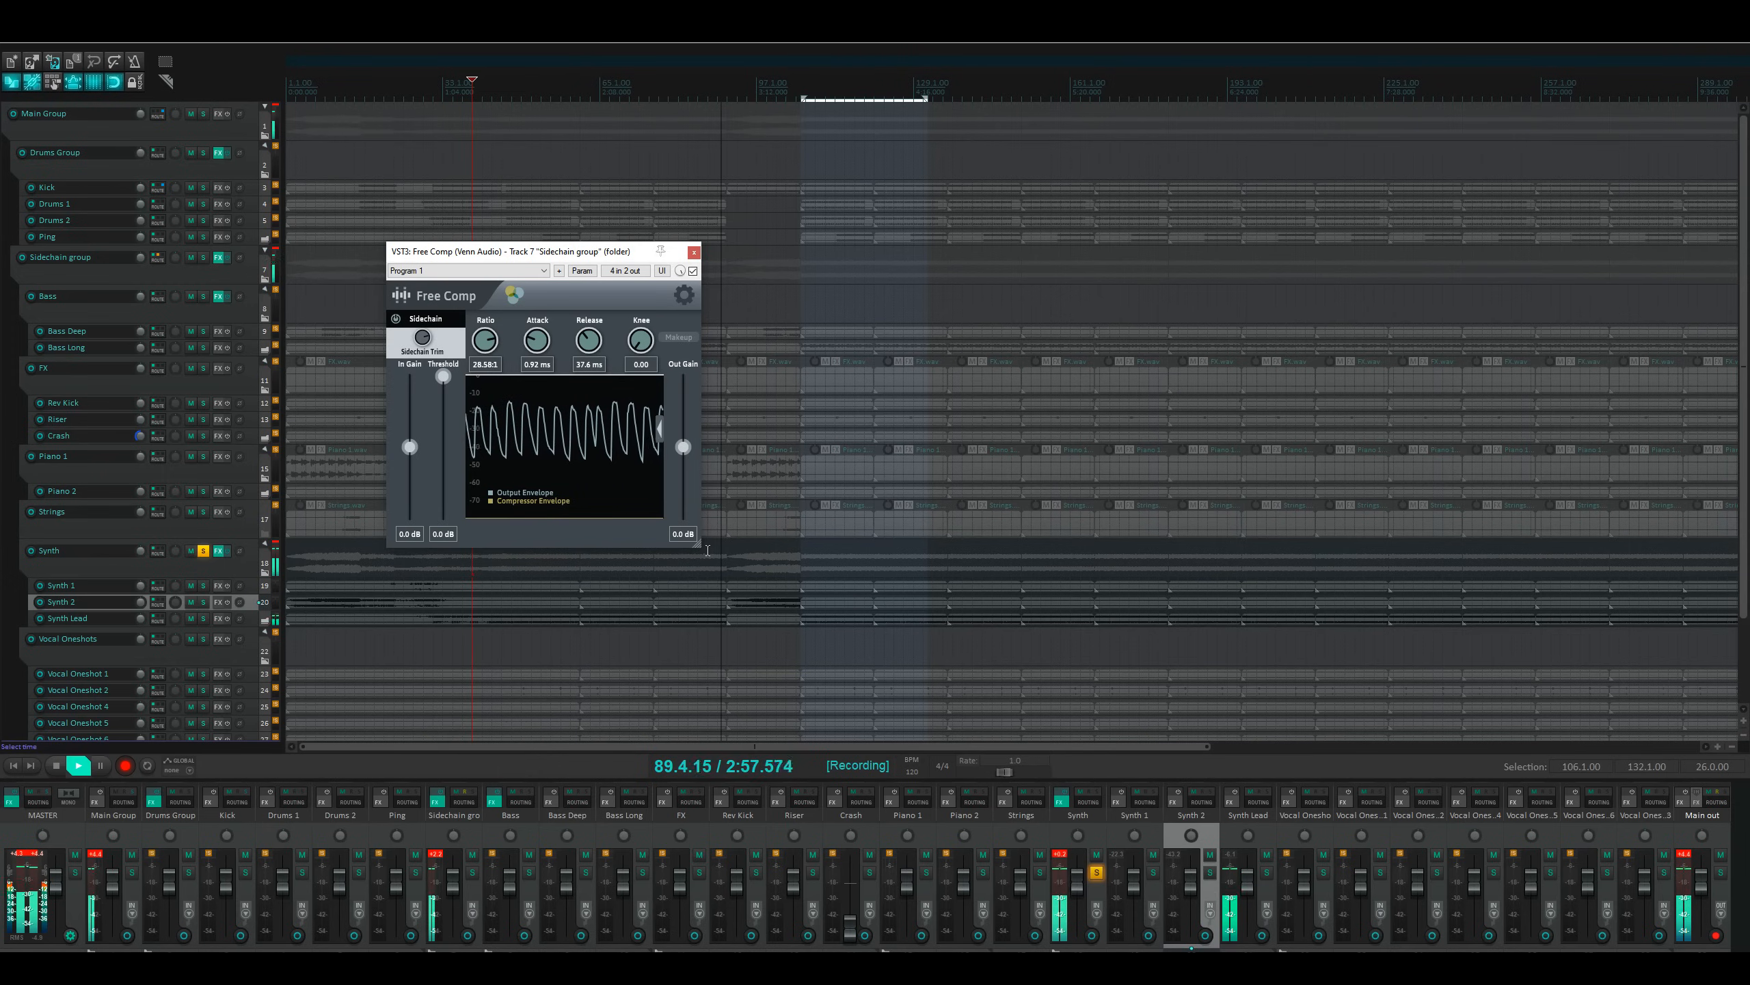
{"action": "left_click_drag", "start_coordinate": [766, 575], "coordinate": [931, 624]}
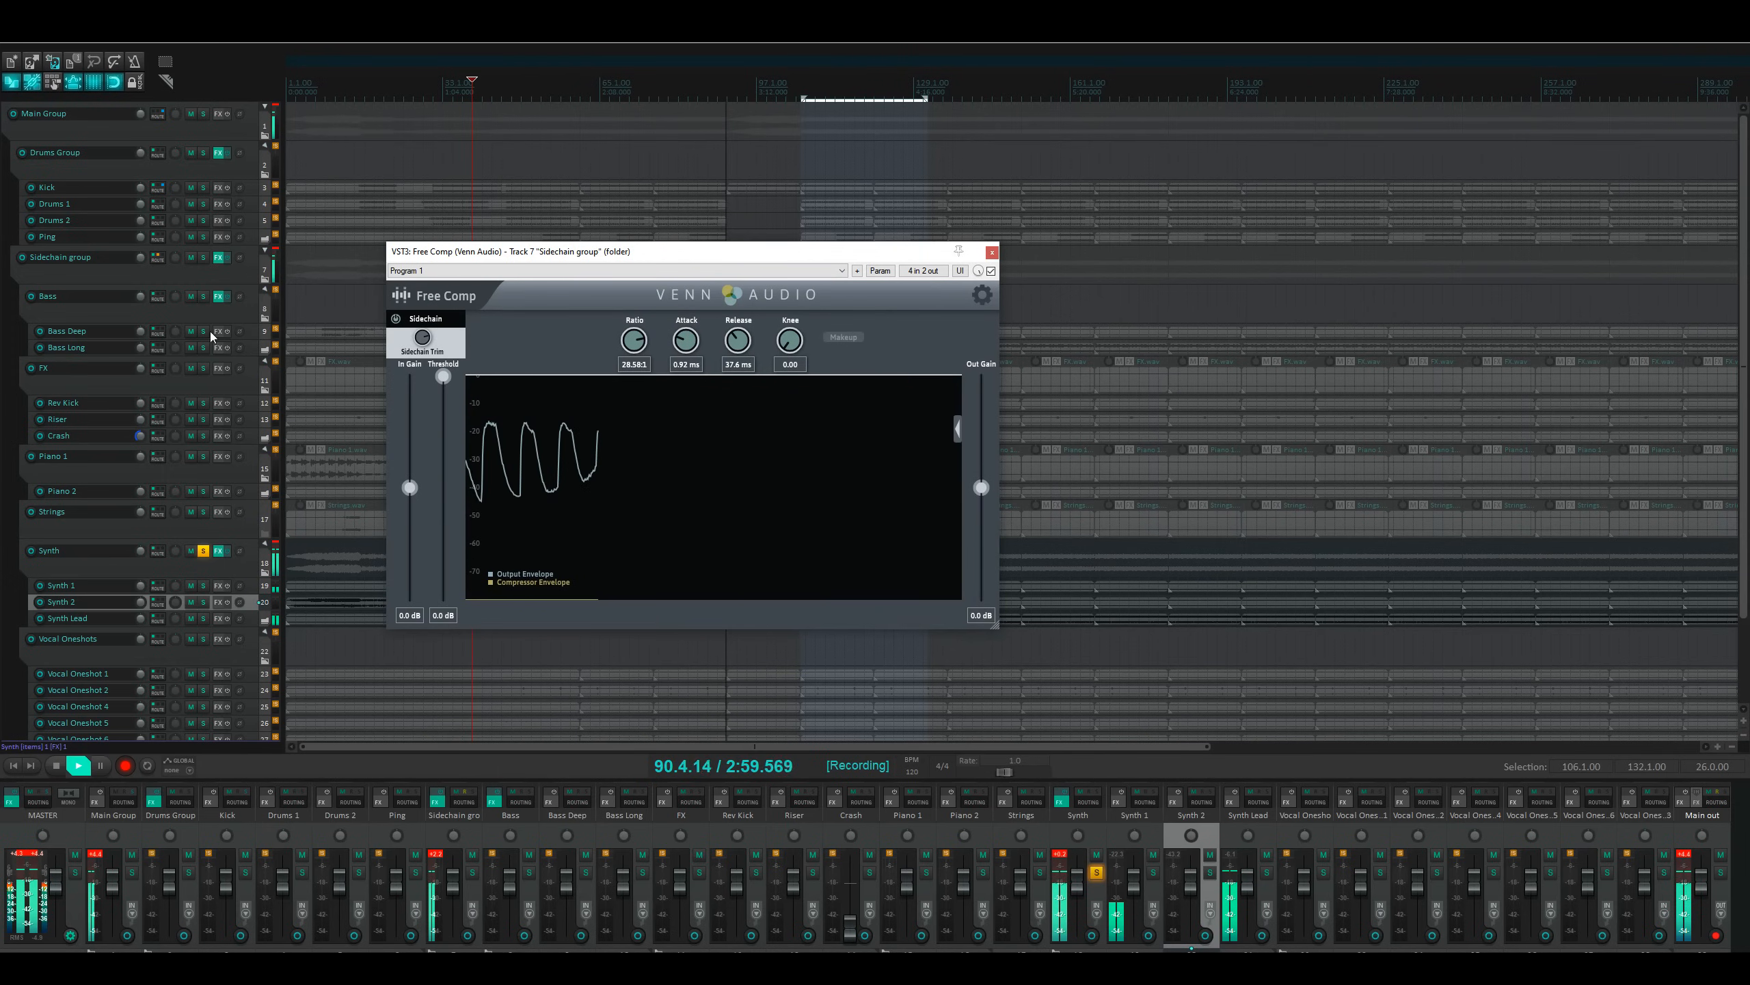
{"action": "left_click", "coordinate": [204, 551]}
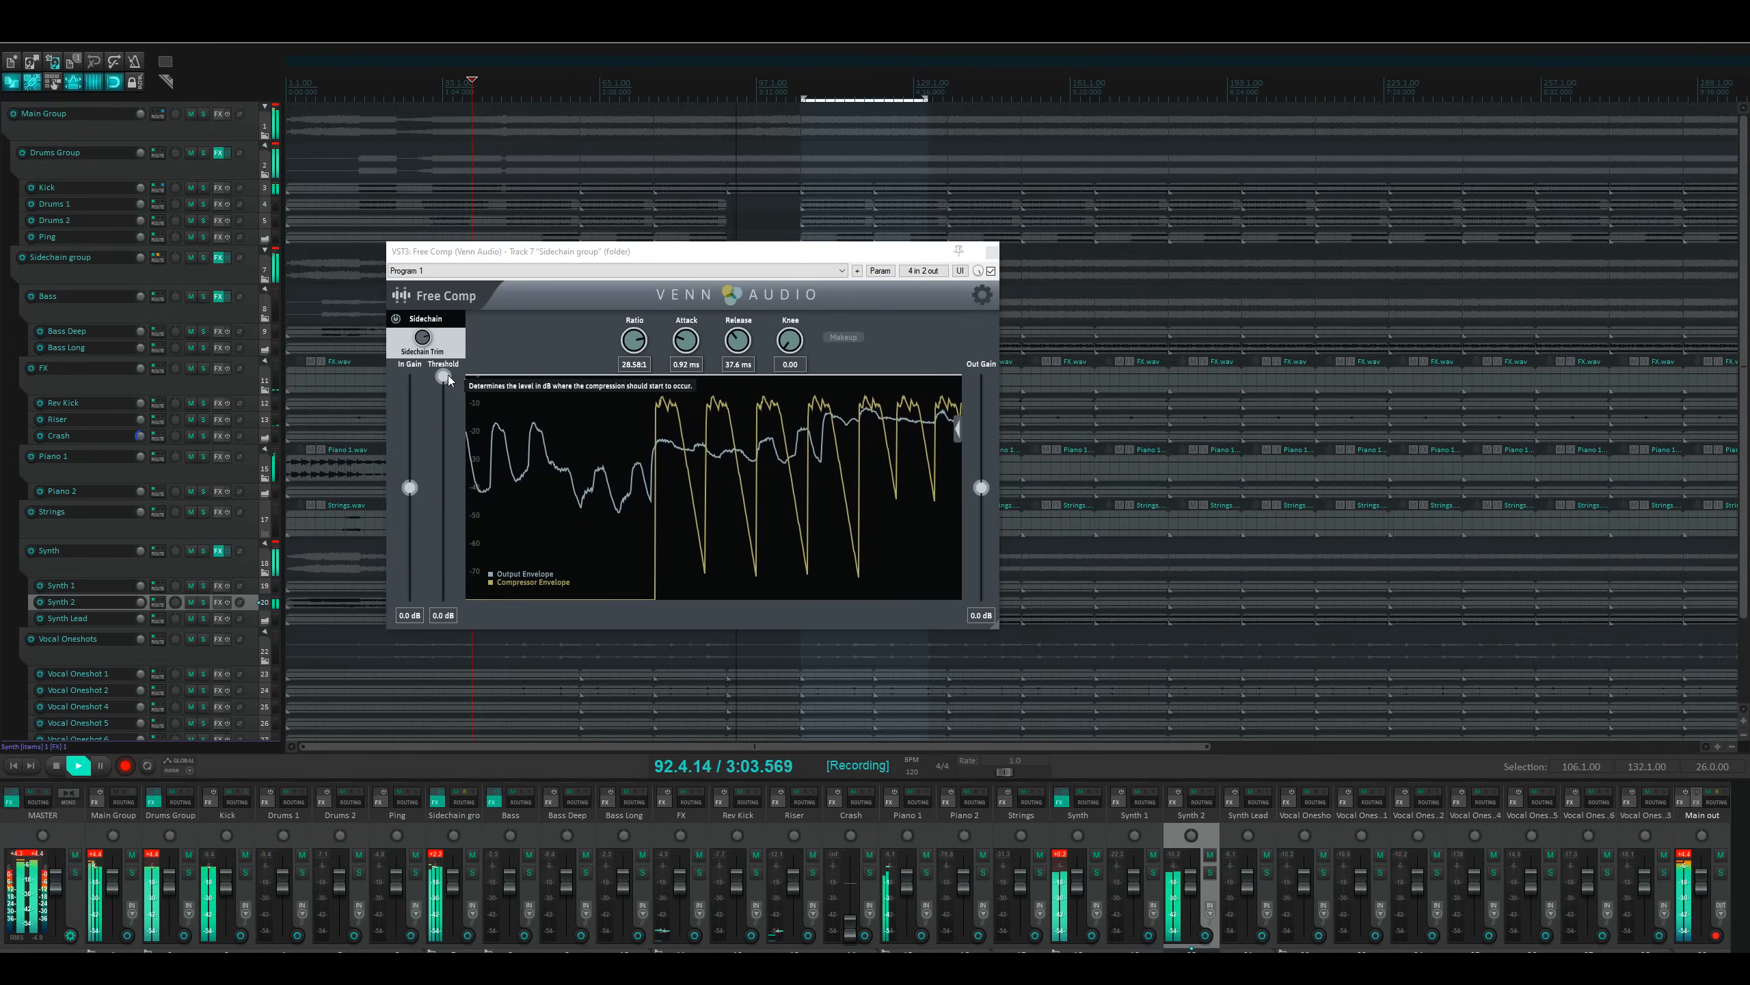
Step: Lower the Sidechain group's Free Comp threshold to about -29 dB and adjust the sidechain trim
{"action": "left_click_drag", "start_coordinate": [448, 379], "coordinate": [432, 459]}
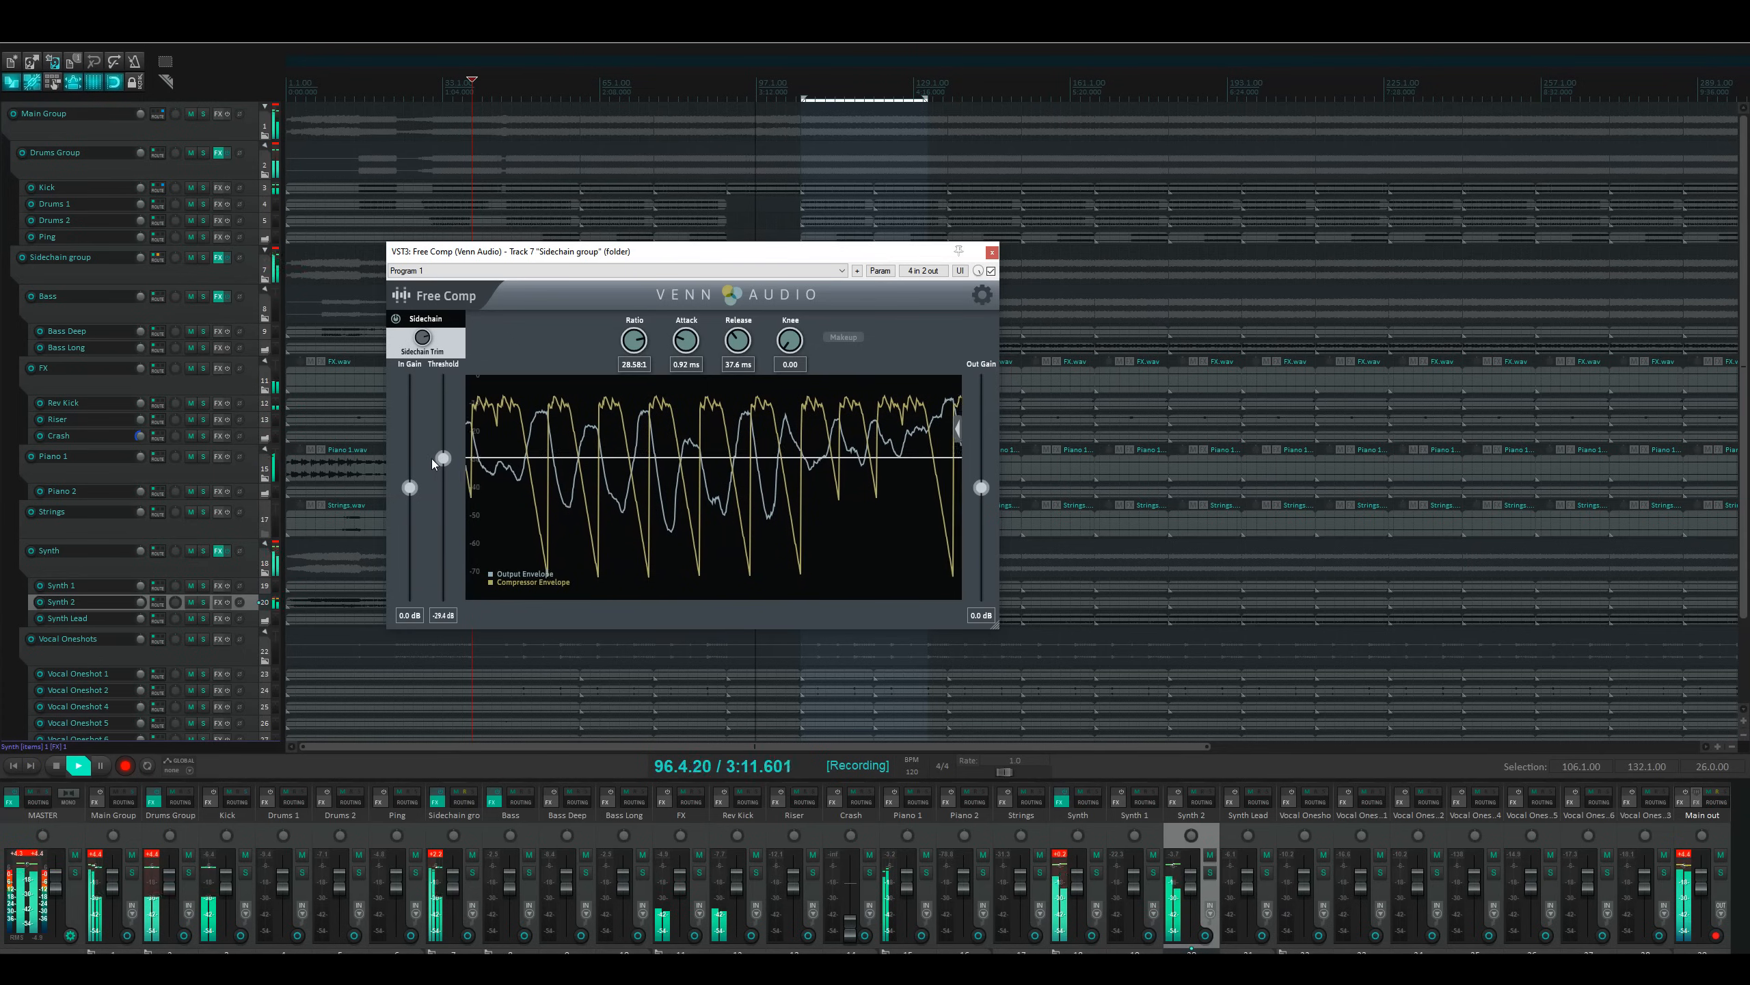
{"action": "mouse_move", "coordinate": [425, 355]}
{"action": "left_click_drag", "start_coordinate": [426, 354], "coordinate": [406, 320]}
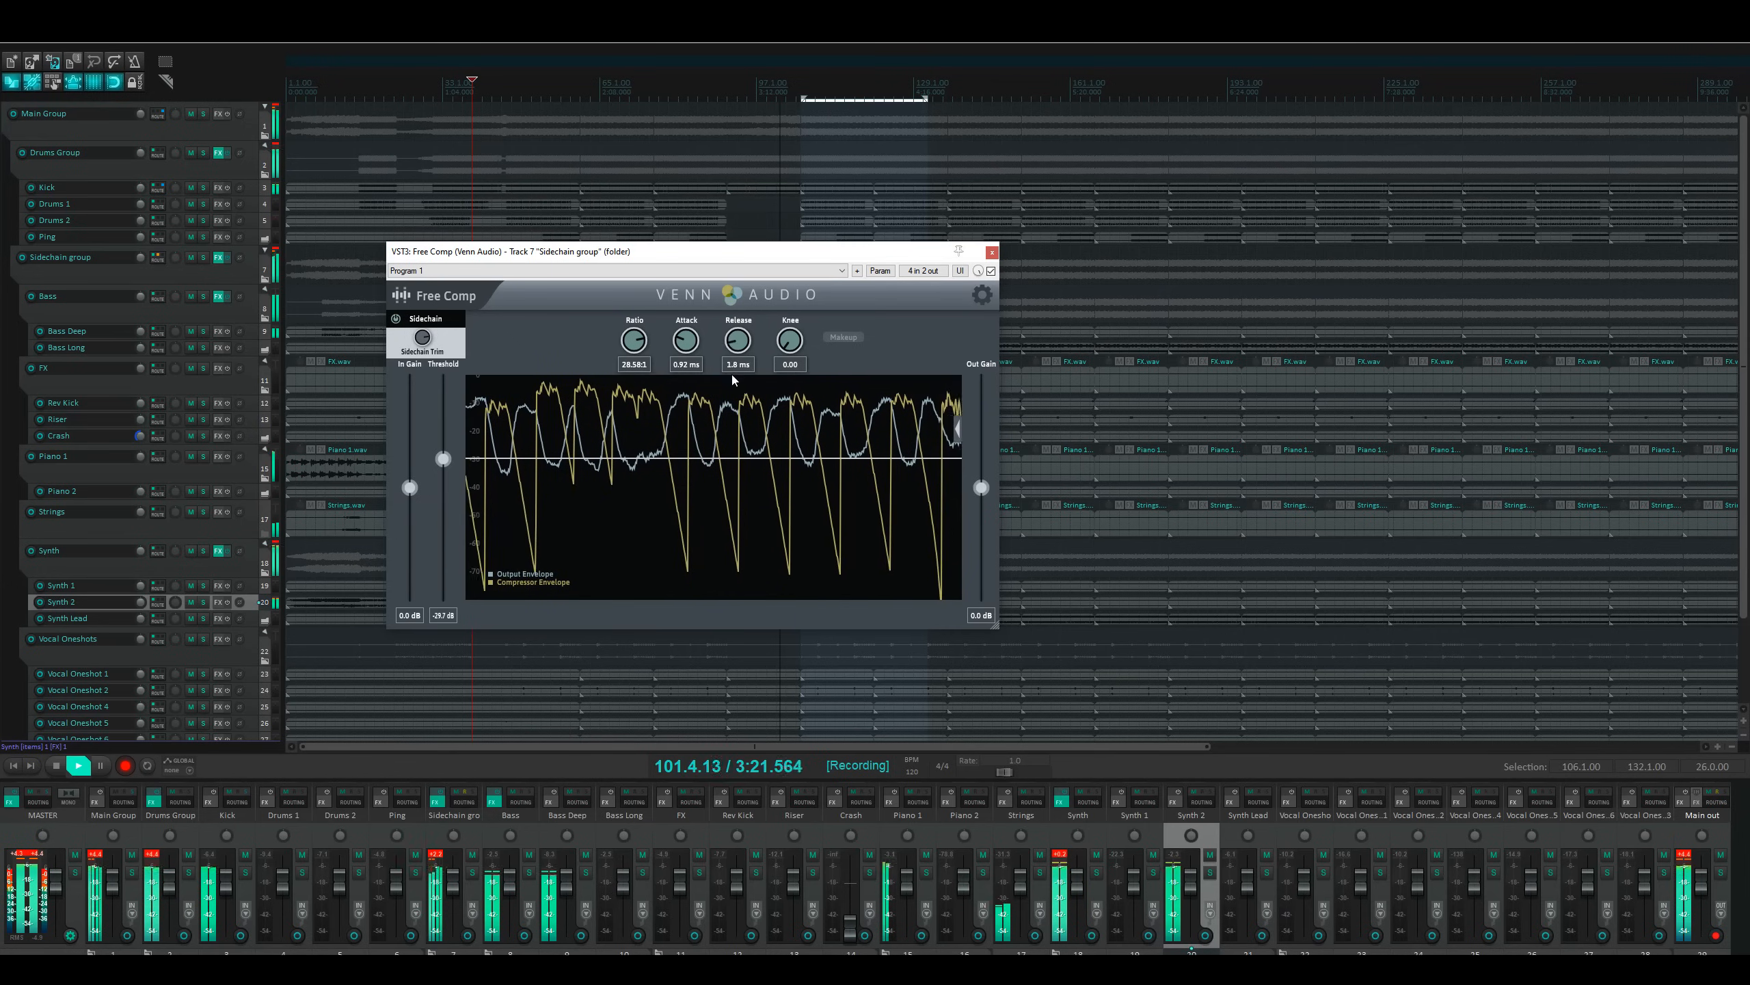
Step: Set the Sidechain group compressor's release to about 25 ms and raise its threshold to about -21 dB
{"action": "mouse_move", "coordinate": [725, 354]}
{"action": "left_mouse_down"}
{"action": "mouse_move", "coordinate": [716, 315]}
{"action": "mouse_move", "coordinate": [698, 348]}
{"action": "left_mouse_up"}
{"action": "left_click_drag", "start_coordinate": [445, 438], "coordinate": [445, 434]}
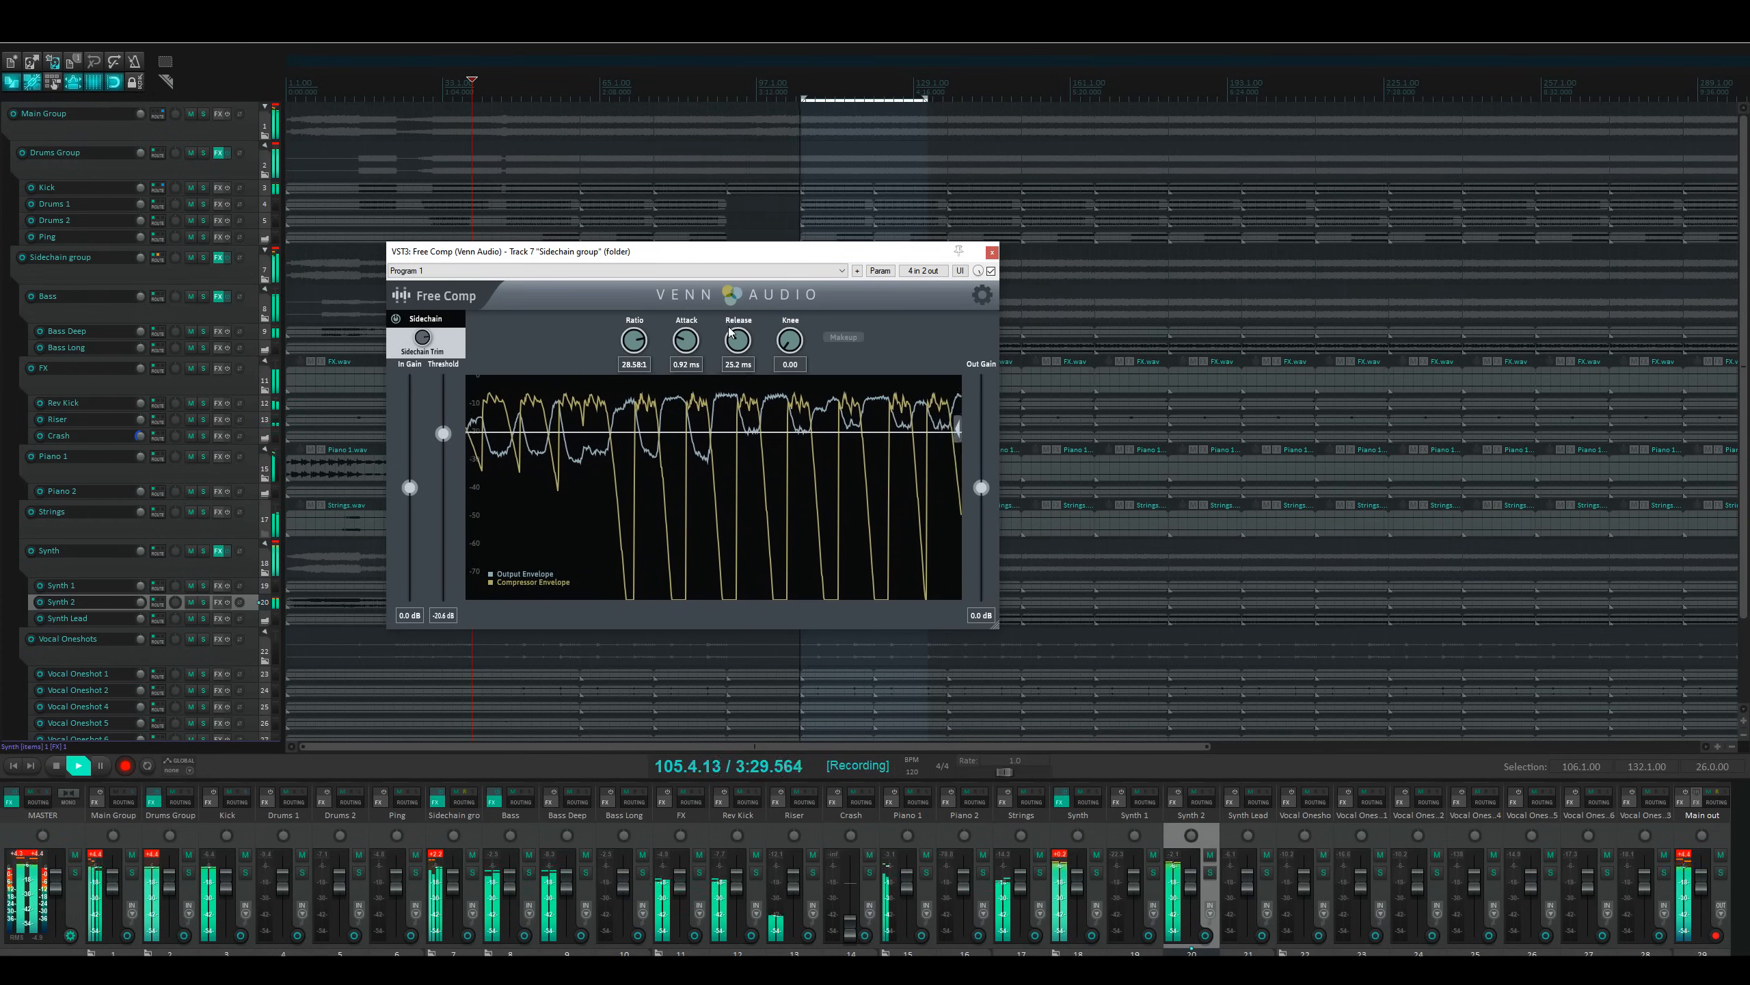
Step: Open Free Comp's visualisation properties, shorten the display attack and lengthen the display release to about 633 ms
{"action": "left_click", "coordinate": [958, 429]}
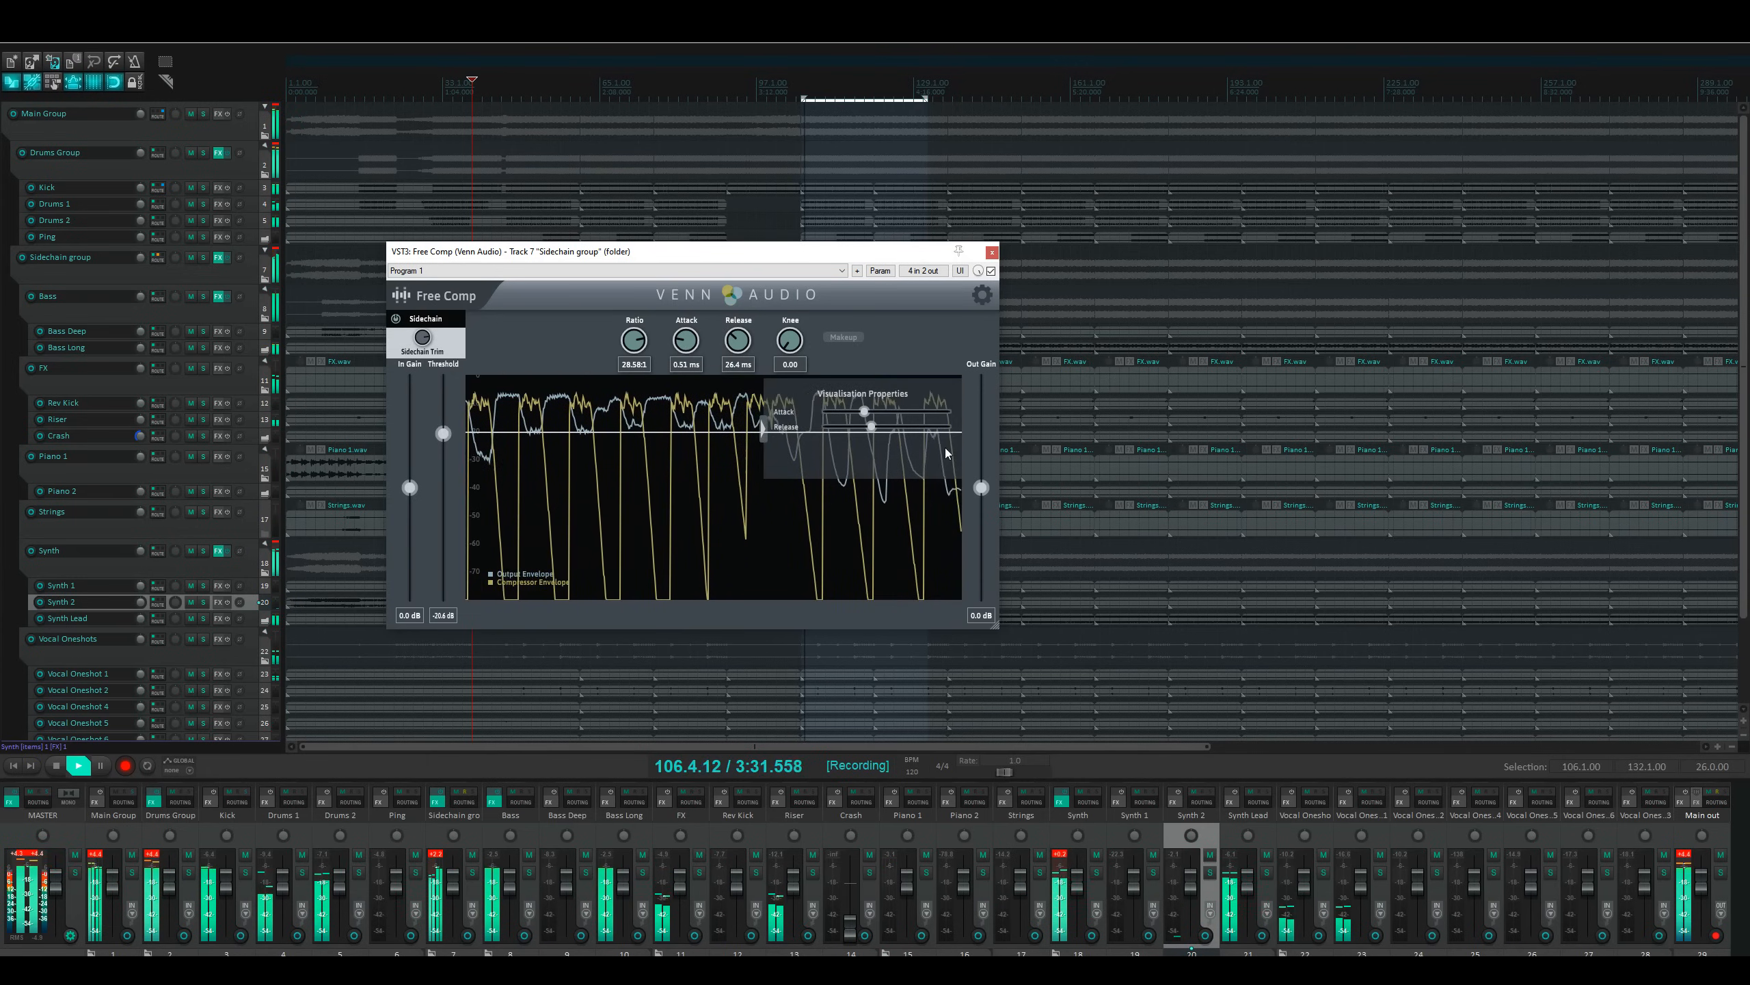
{"action": "mouse_move", "coordinate": [862, 412]}
{"action": "left_click_drag", "start_coordinate": [851, 412], "coordinate": [922, 423]}
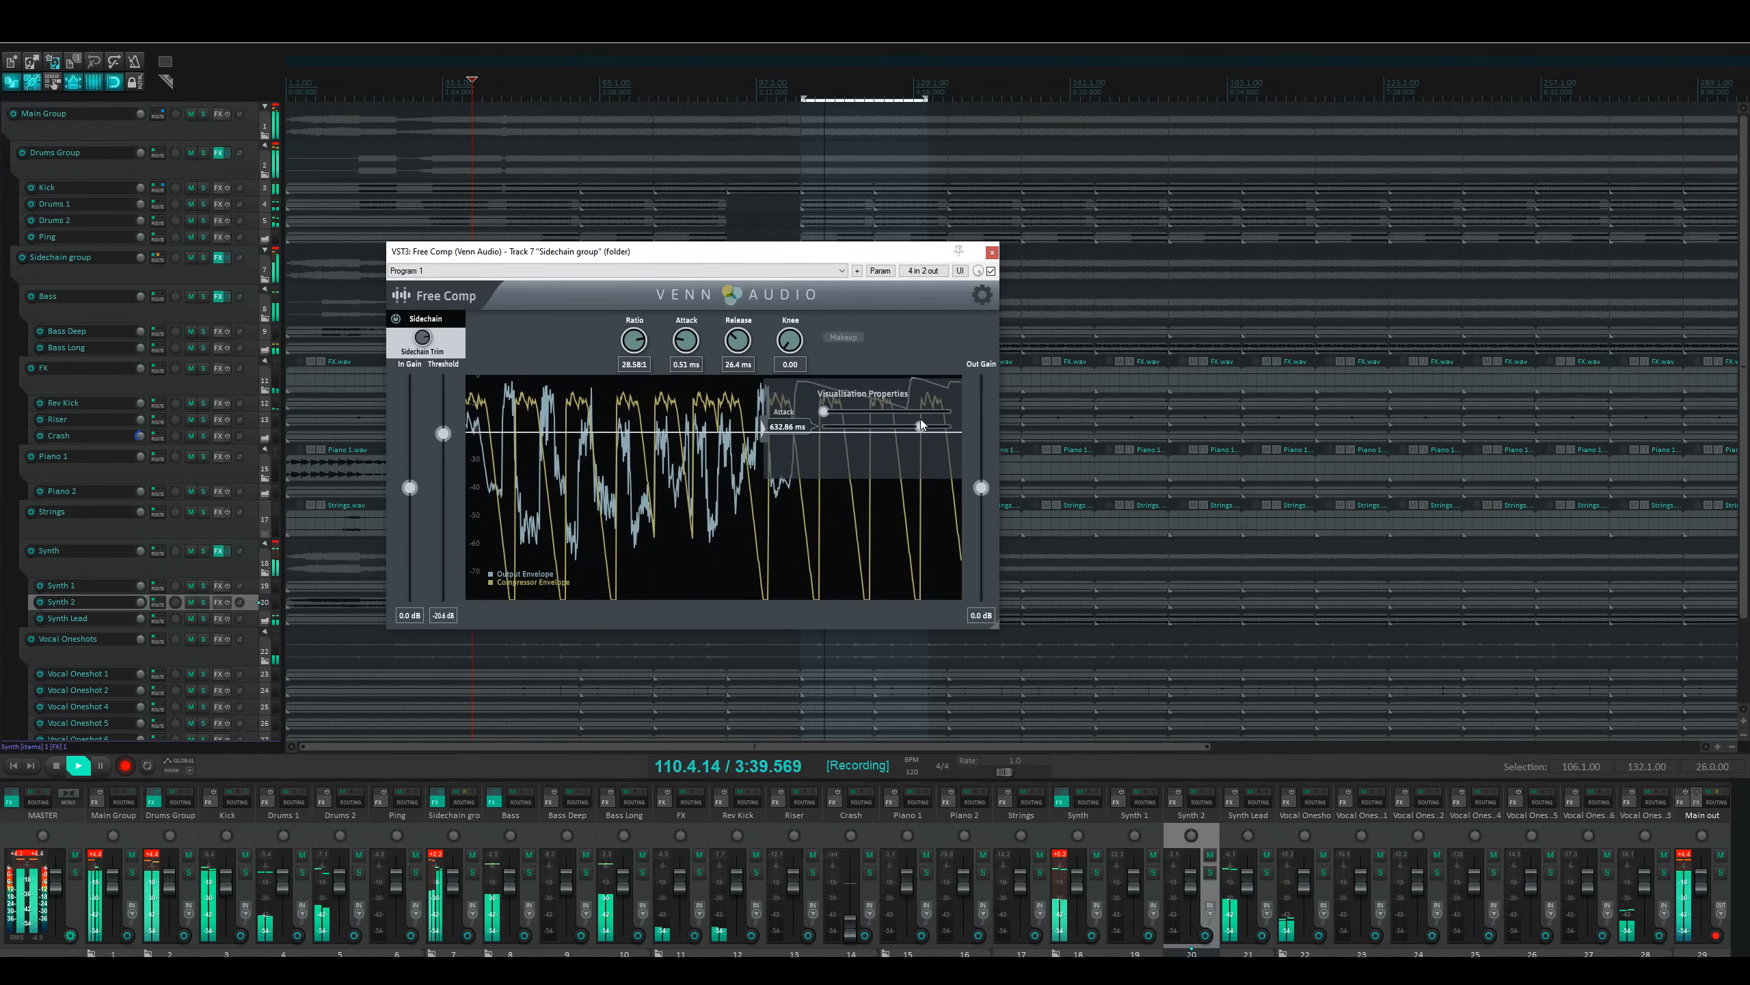
Step: Shorten Free Comp's display release, toggle the Sidechain group's compressor bypass and close the plugin
{"action": "left_click_drag", "start_coordinate": [916, 425], "coordinate": [839, 427]}
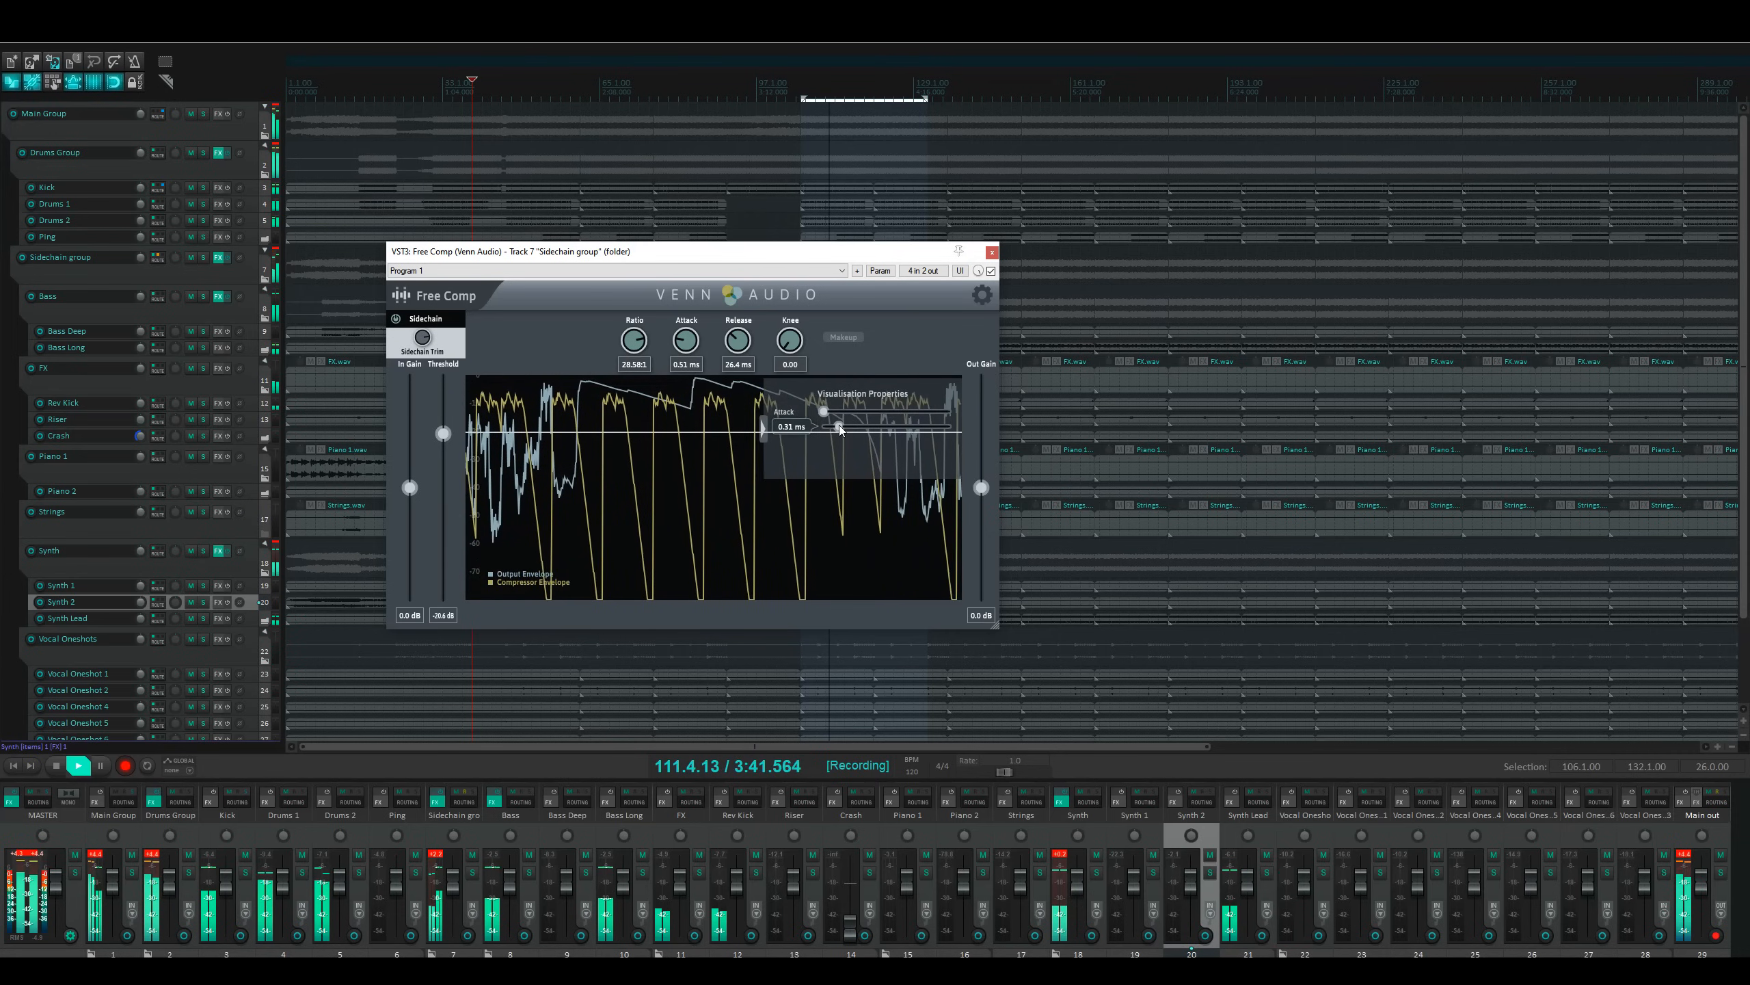
{"action": "left_click", "coordinate": [765, 429]}
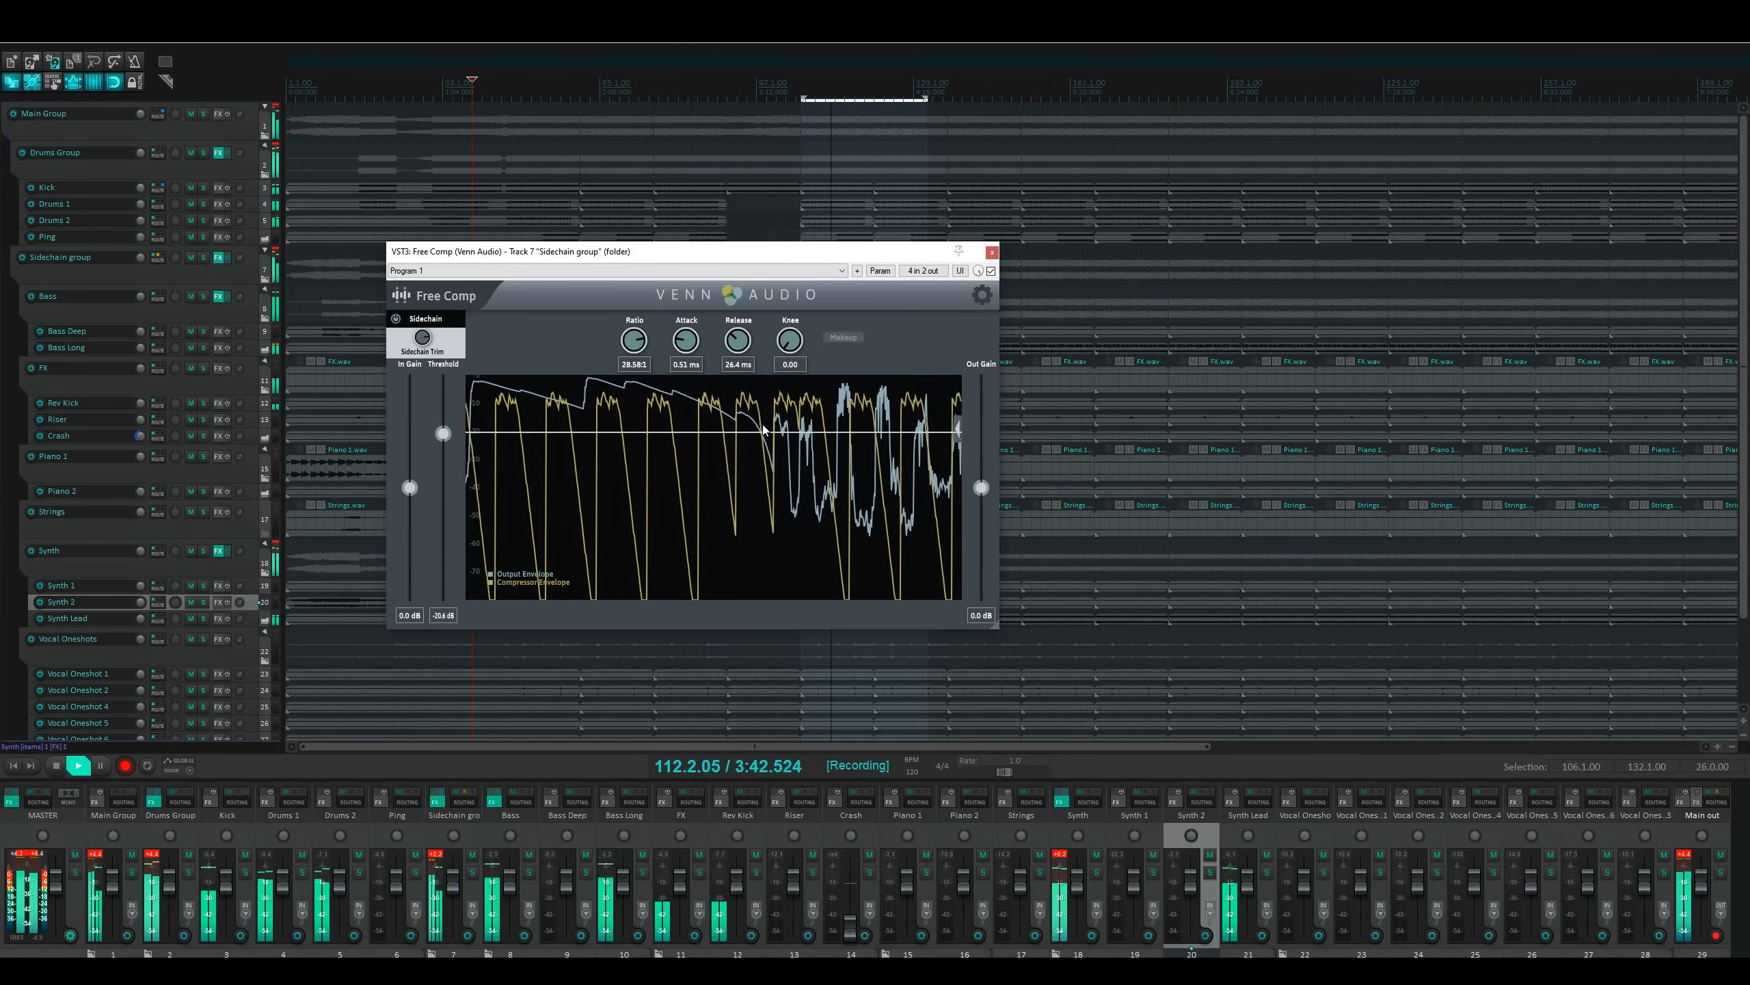
{"action": "left_click", "coordinate": [990, 270]}
{"action": "left_click", "coordinate": [991, 253]}
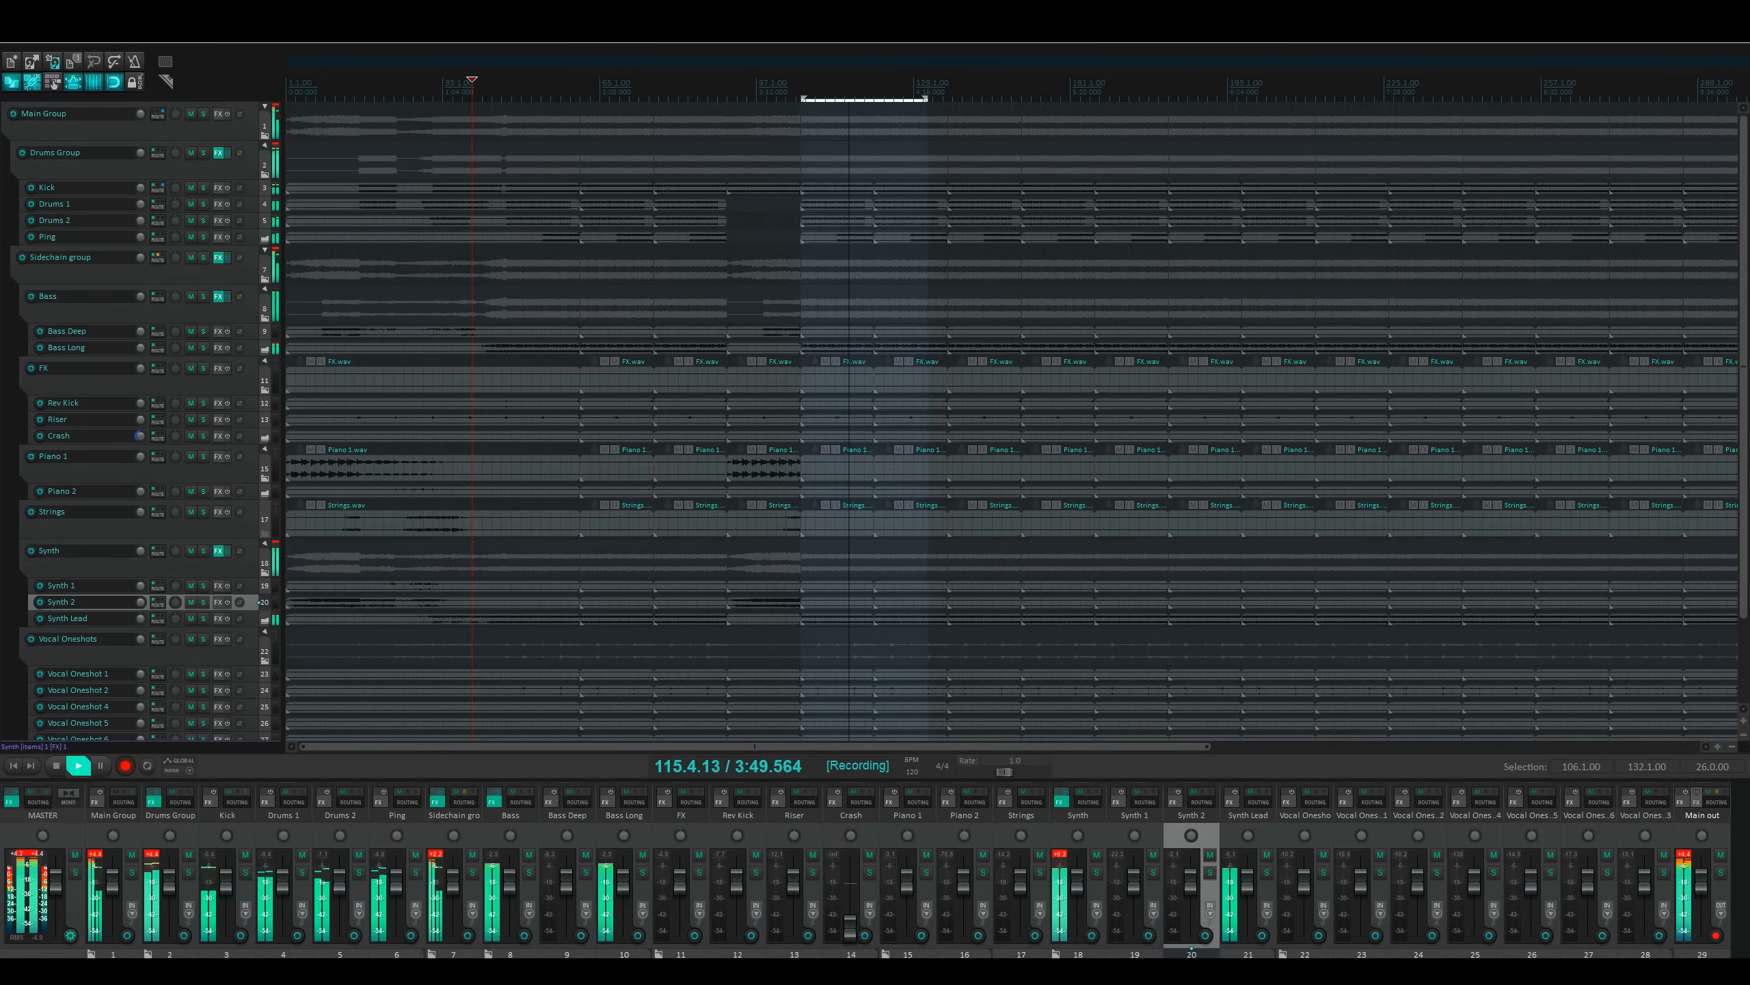
Step: Move and enlarge the Drums Group's Free Convolve window and take the plugin out of bypass
{"action": "left_click_drag", "start_coordinate": [872, 328], "coordinate": [697, 206]}
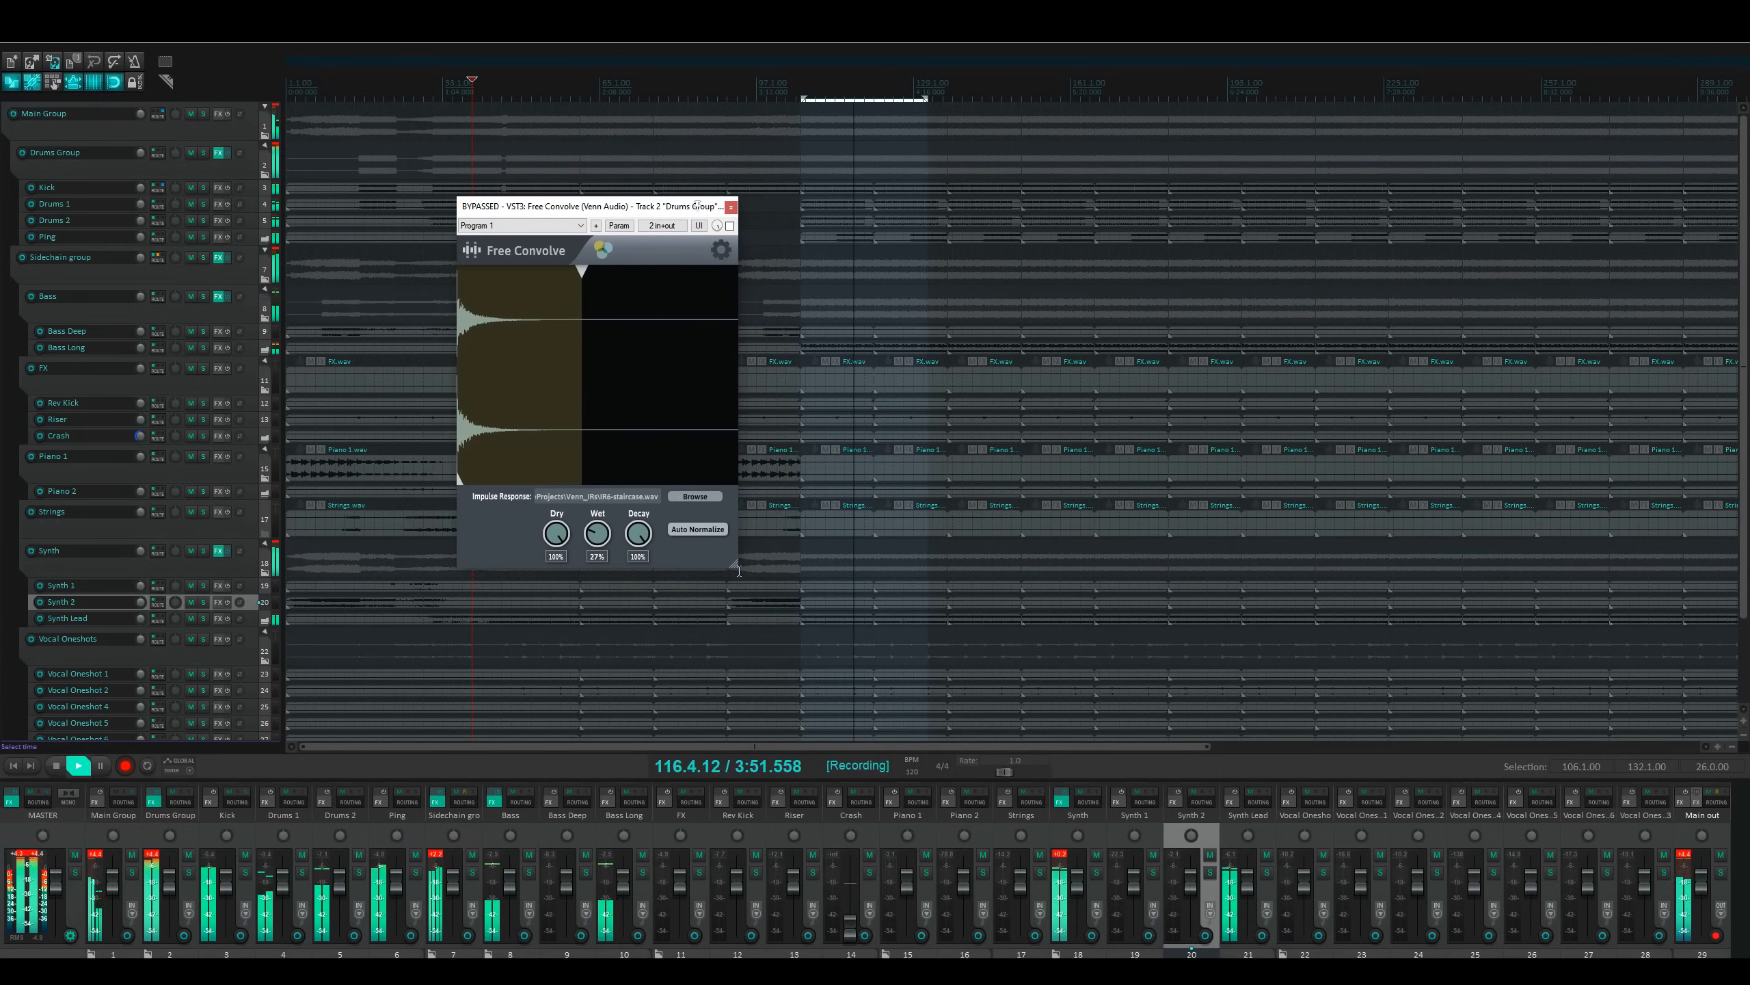
{"action": "left_click_drag", "start_coordinate": [736, 567], "coordinate": [955, 623]}
{"action": "left_click", "coordinate": [949, 226]}
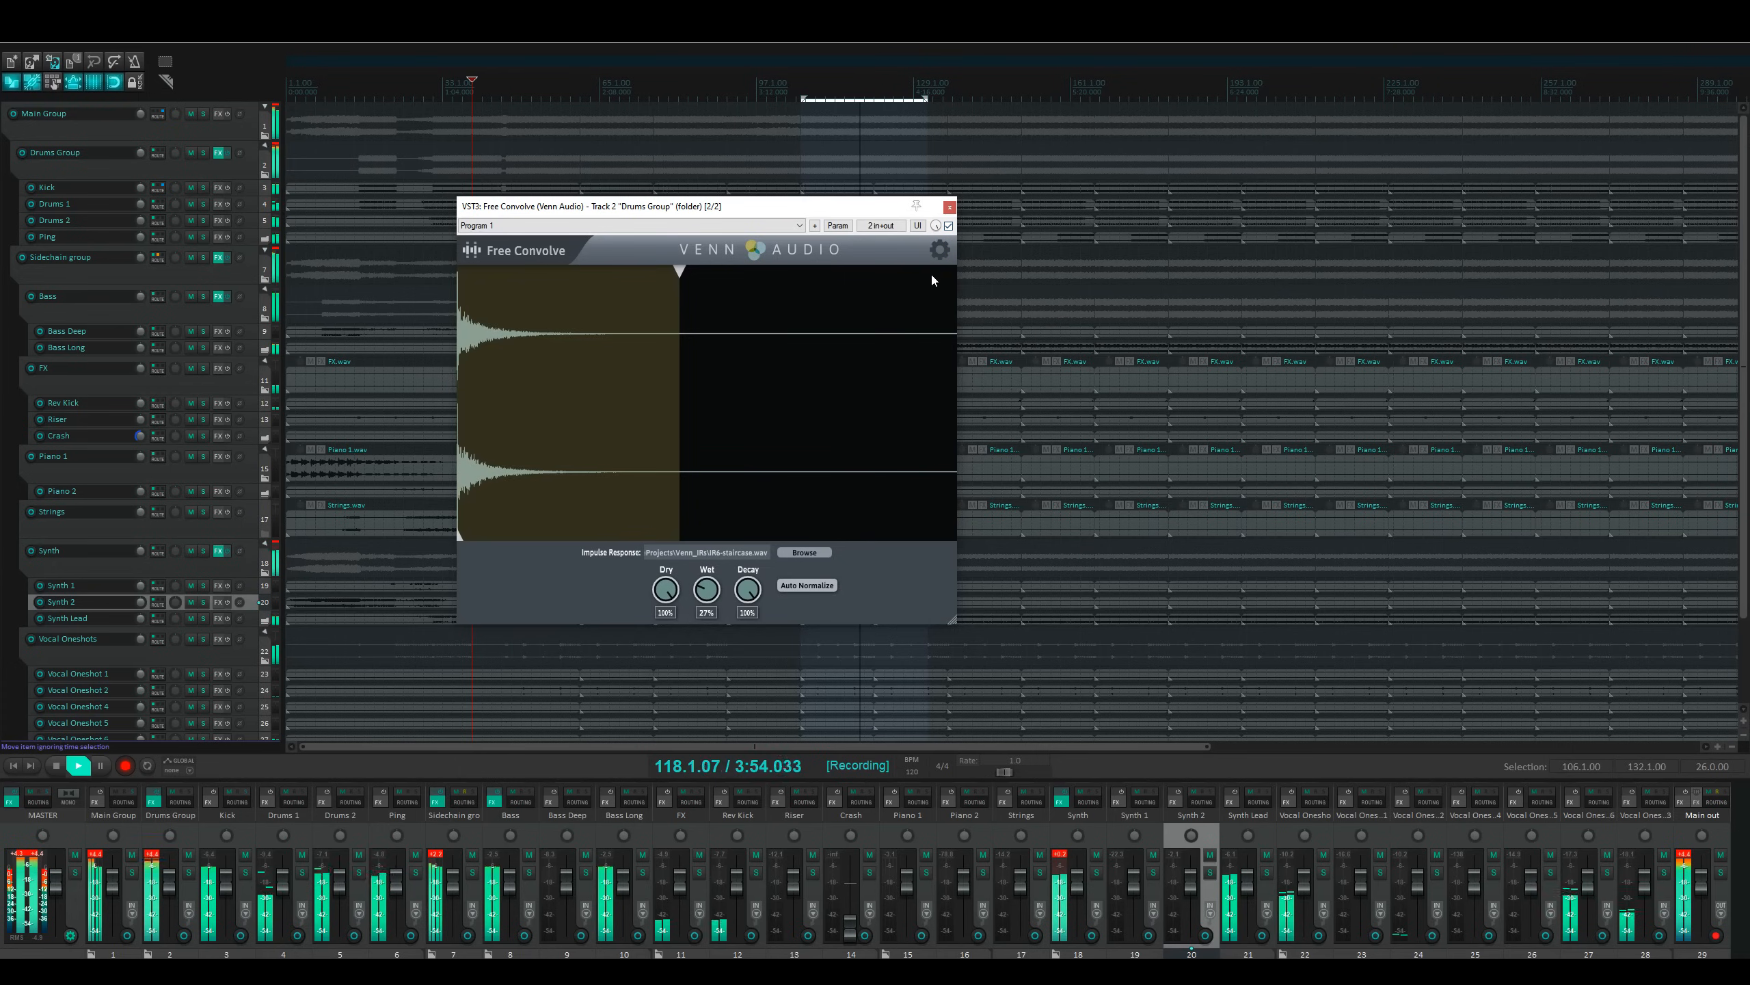
Step: Solo the Drums Group and reshape Free Convolve's impulse response with a 44% decay and a narrower region placed further along the waveform
{"action": "left_click", "coordinate": [203, 153]}
{"action": "left_click_drag", "start_coordinate": [740, 590], "coordinate": [755, 695]}
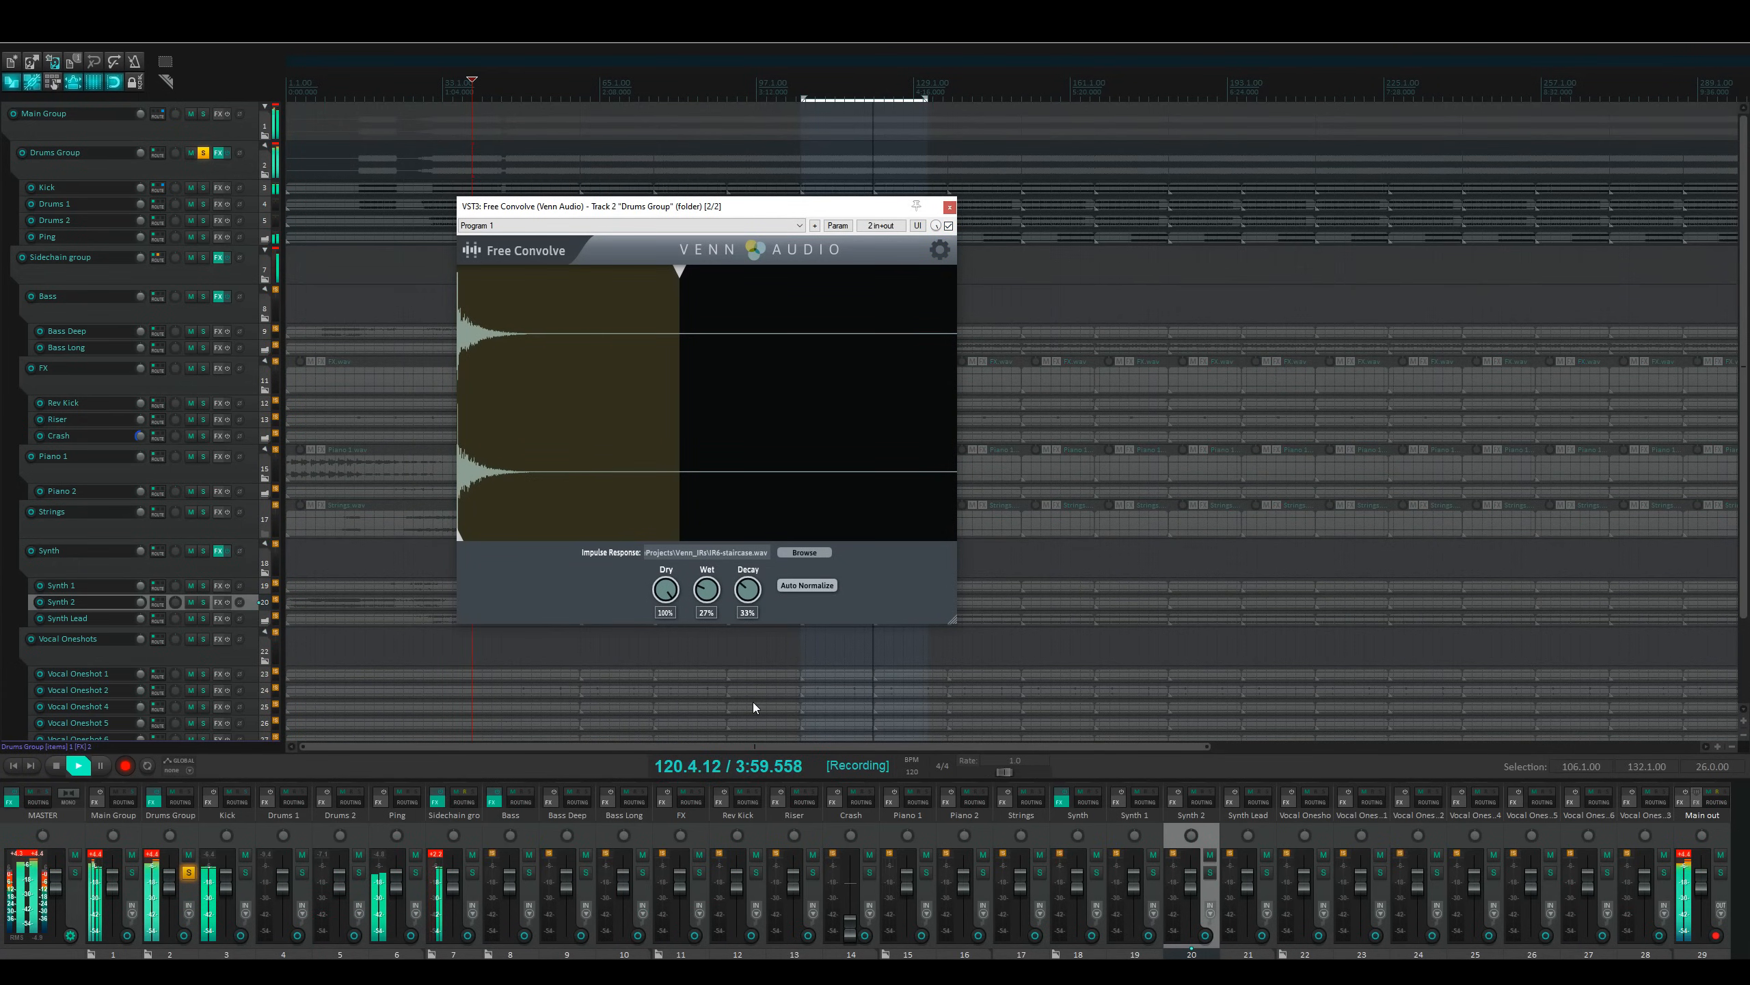
{"action": "mouse_move", "coordinate": [533, 405]}
{"action": "left_mouse_down"}
{"action": "mouse_move", "coordinate": [665, 348]}
{"action": "mouse_move", "coordinate": [637, 372]}
{"action": "mouse_move", "coordinate": [623, 472]}
{"action": "left_mouse_up"}
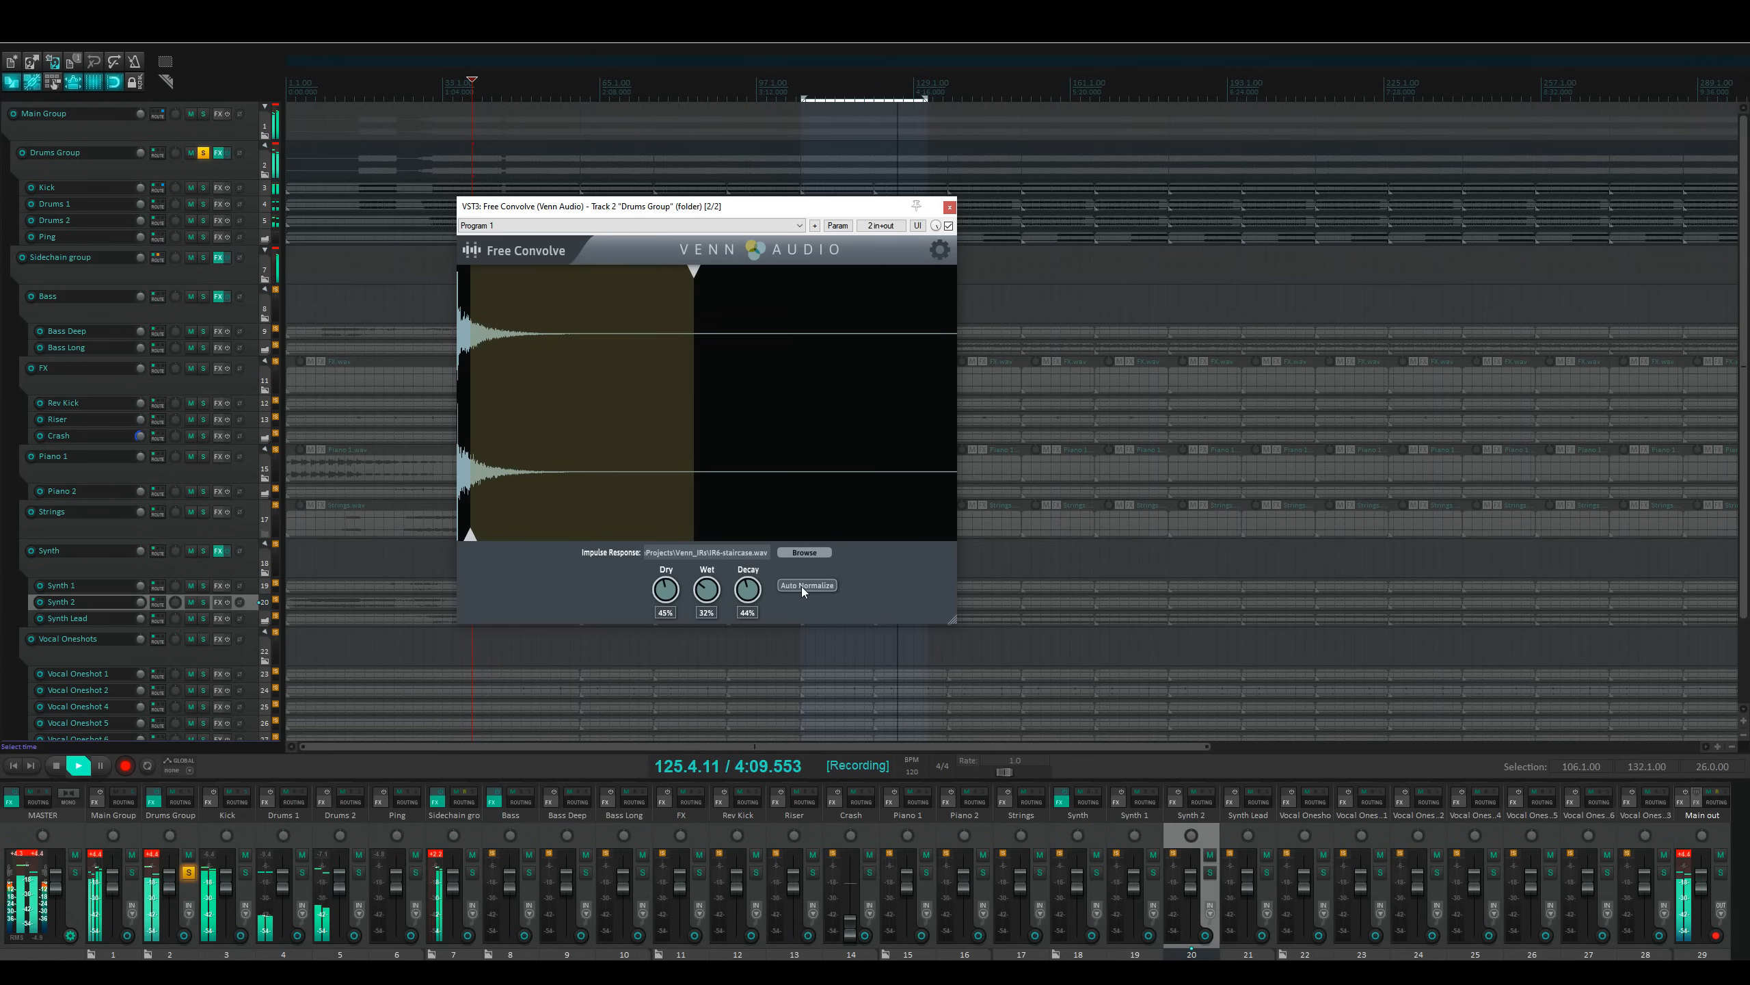
{"action": "left_click_drag", "start_coordinate": [470, 536], "coordinate": [538, 534]}
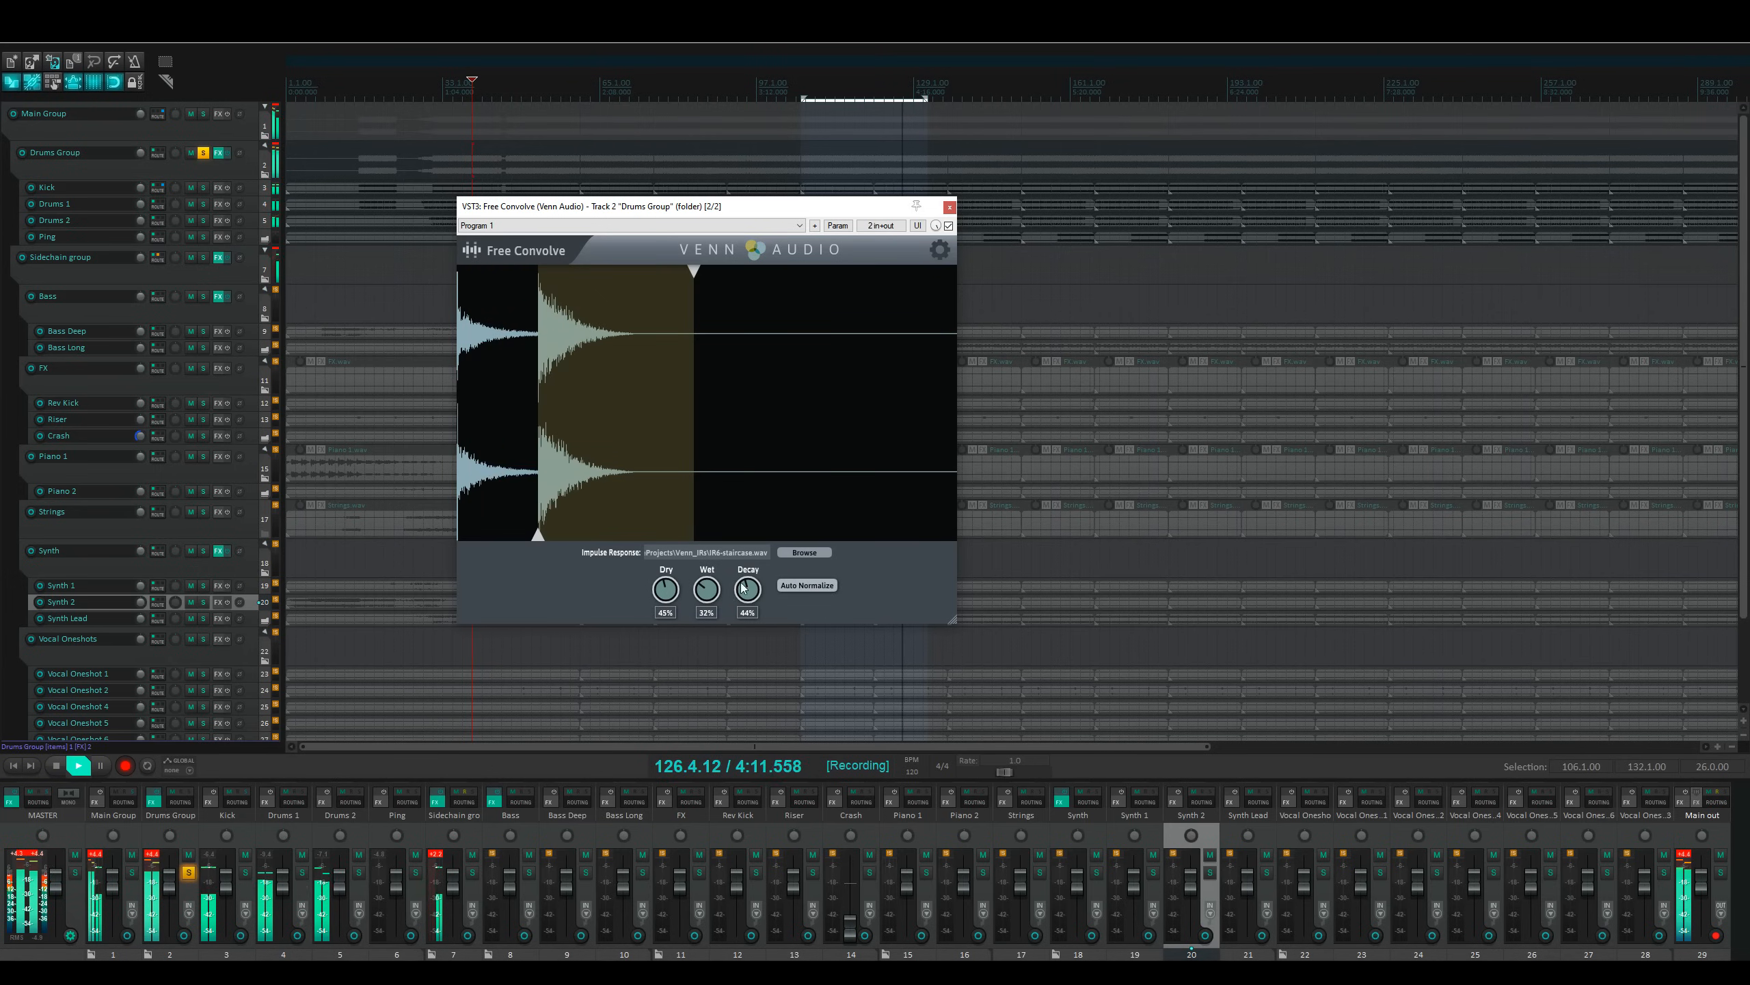
{"action": "mouse_move", "coordinate": [597, 483]}
{"action": "left_mouse_down"}
{"action": "mouse_move", "coordinate": [644, 489]}
{"action": "mouse_move", "coordinate": [690, 413]}
{"action": "left_mouse_up"}
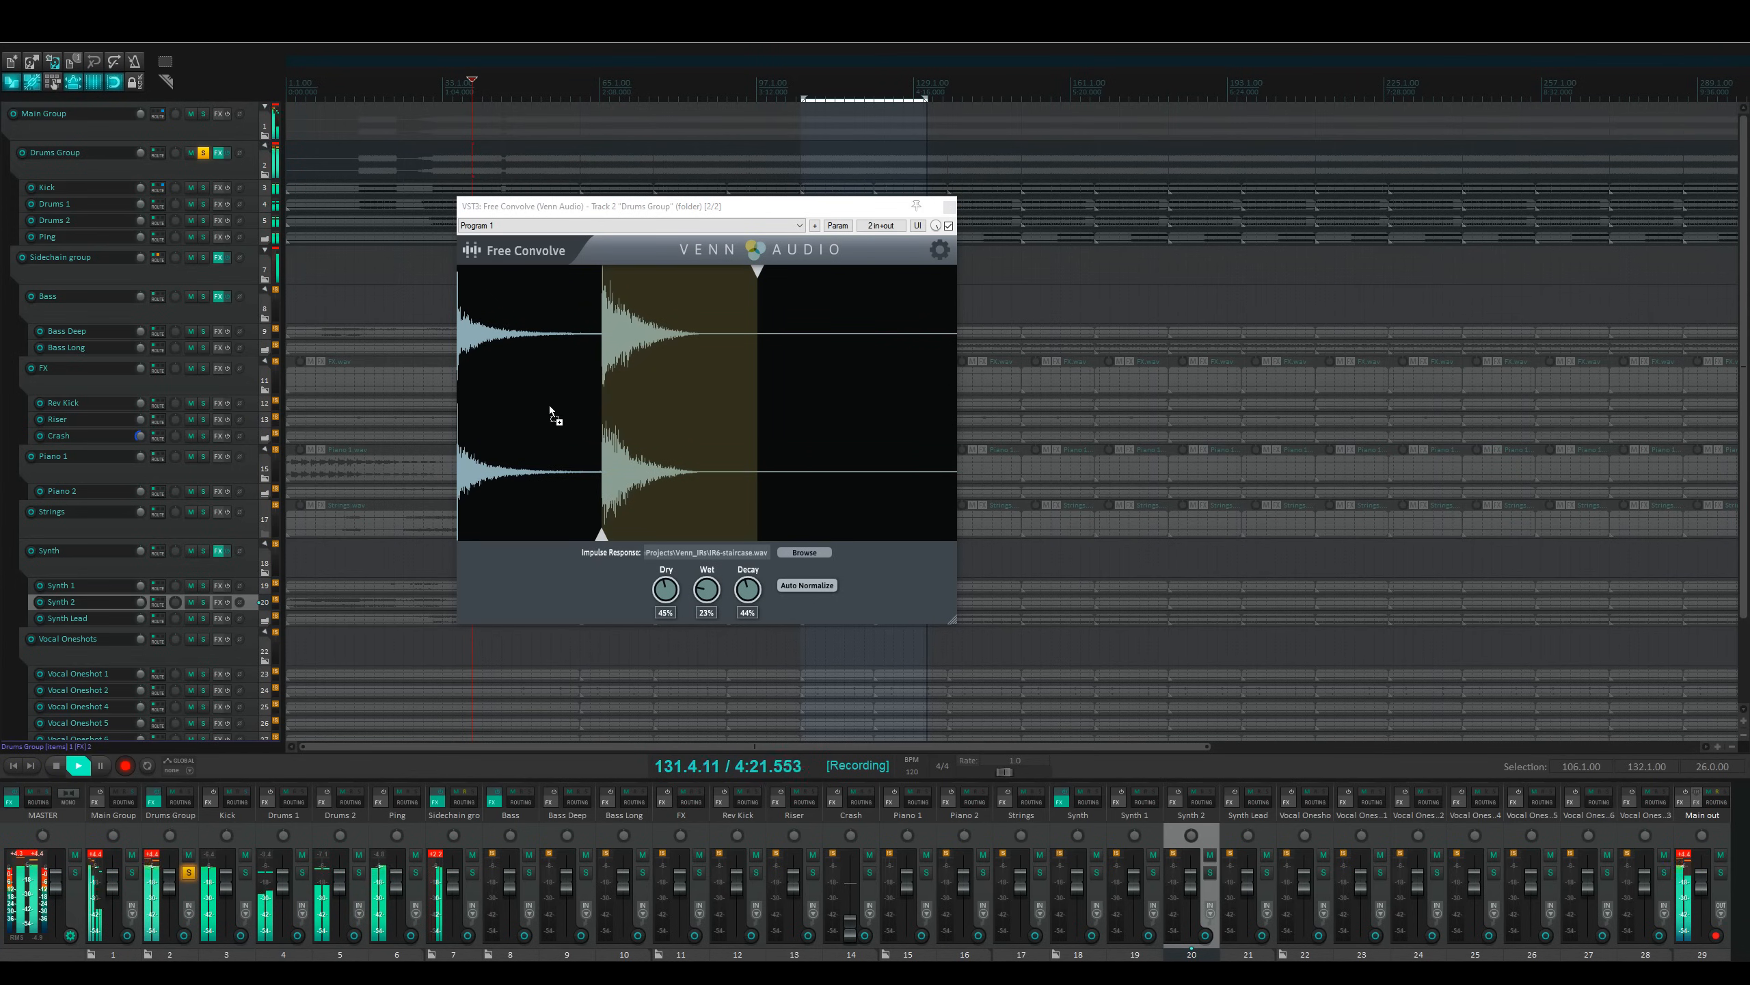
Step: Load the send_verb.wav impulse response into Free Convolve and narrow its region, moving it close to the start
{"action": "left_click_drag", "start_coordinate": [550, 410], "coordinate": [591, 407]}
{"action": "left_click_drag", "start_coordinate": [676, 454], "coordinate": [604, 432]}
{"action": "left_click_drag", "start_coordinate": [695, 272], "coordinate": [560, 281]}
{"action": "left_click_drag", "start_coordinate": [541, 424], "coordinate": [496, 422]}
Step: Adjust Free Convolve's wet level to about 45%, extend the region's end and reposition the region on the impulse response
{"action": "left_click_drag", "start_coordinate": [703, 593], "coordinate": [701, 534]}
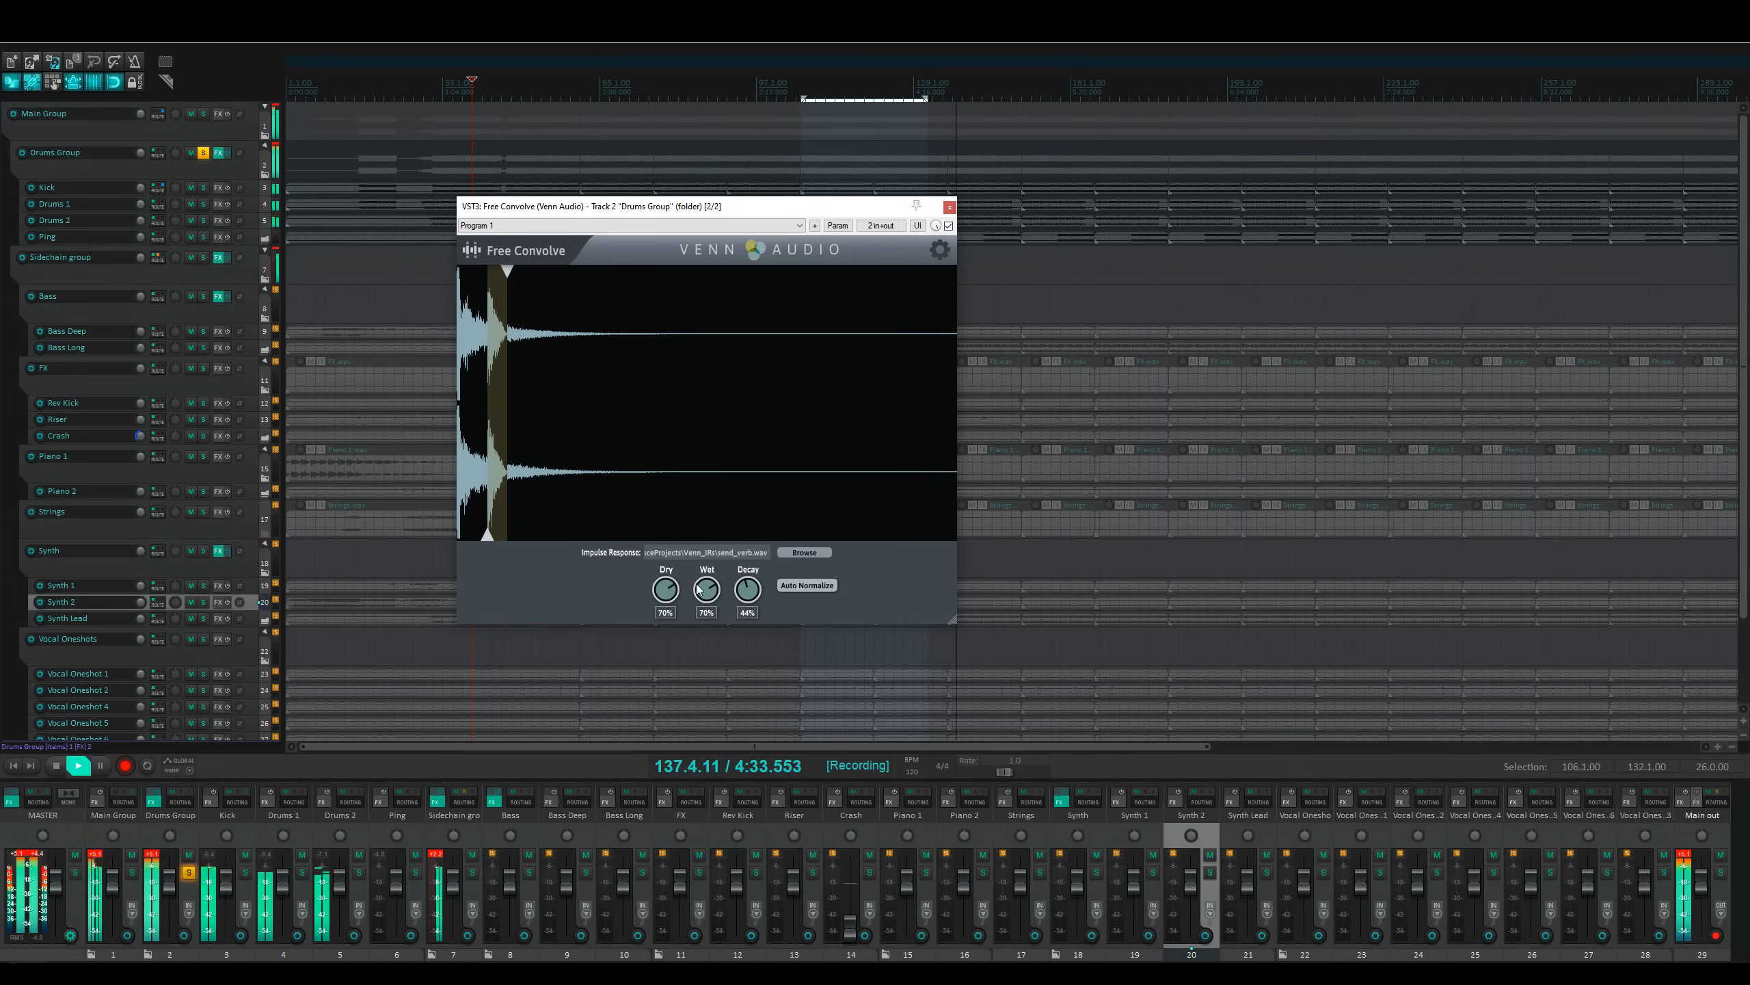
{"action": "left_click_drag", "start_coordinate": [510, 276], "coordinate": [544, 277]}
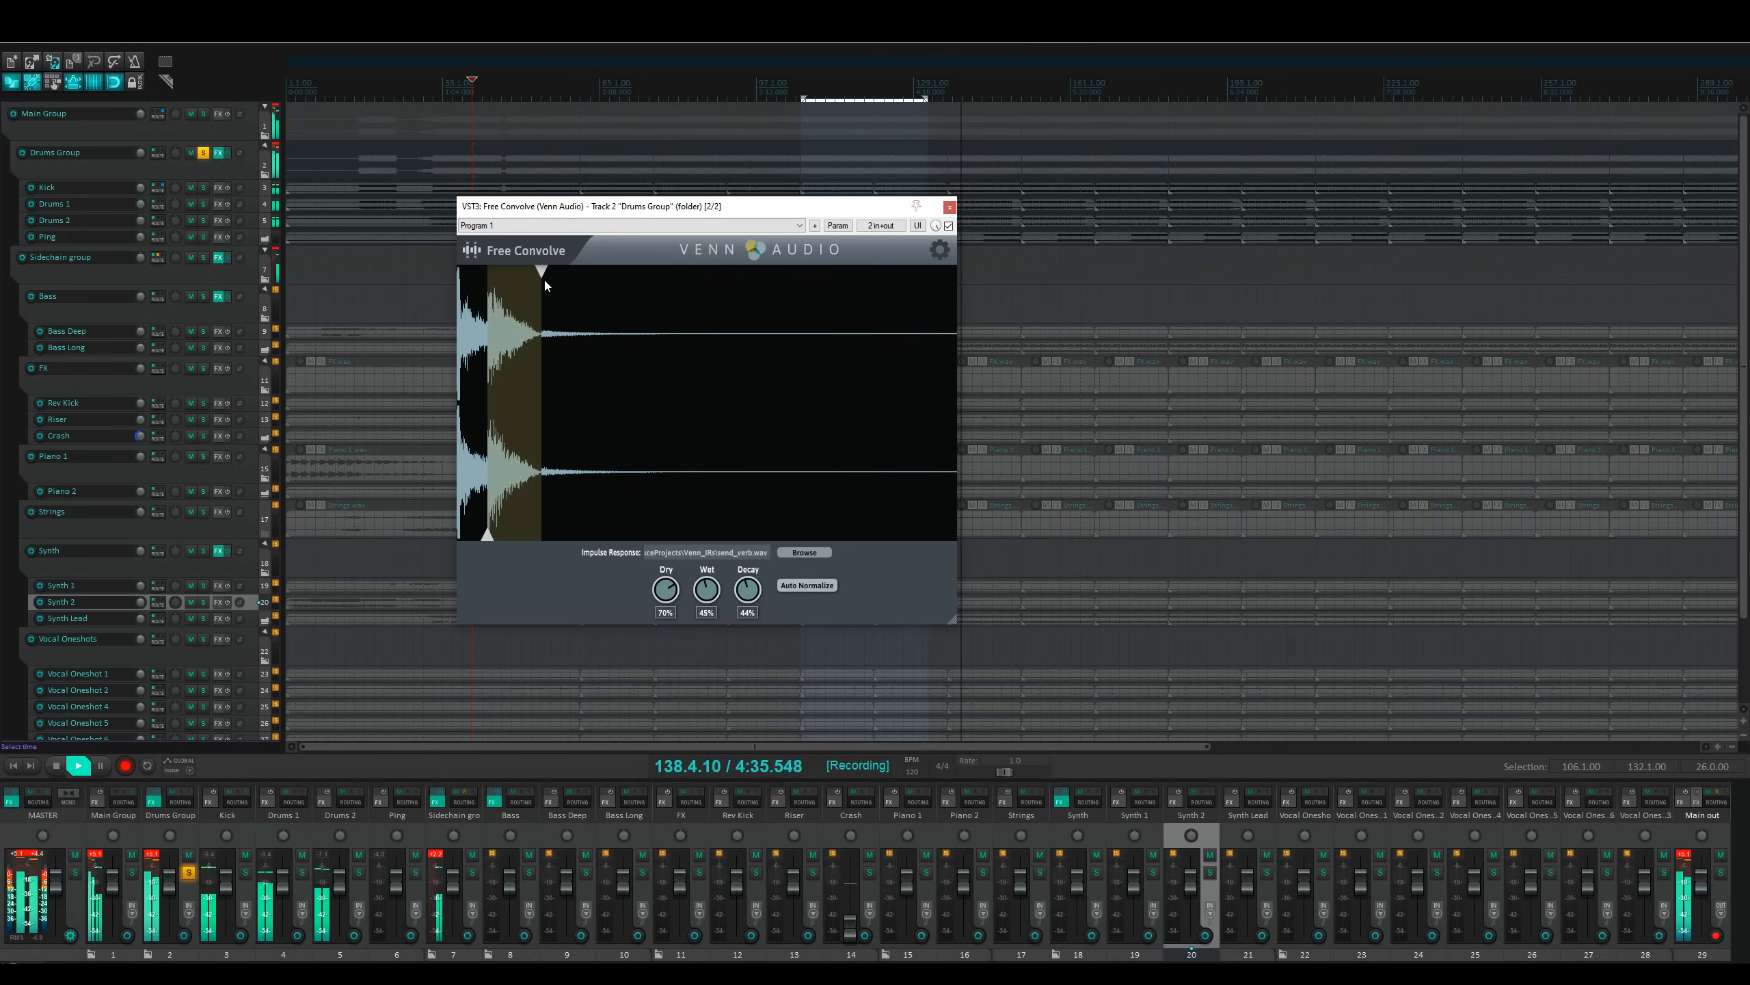
{"action": "left_click_drag", "start_coordinate": [513, 379], "coordinate": [553, 396]}
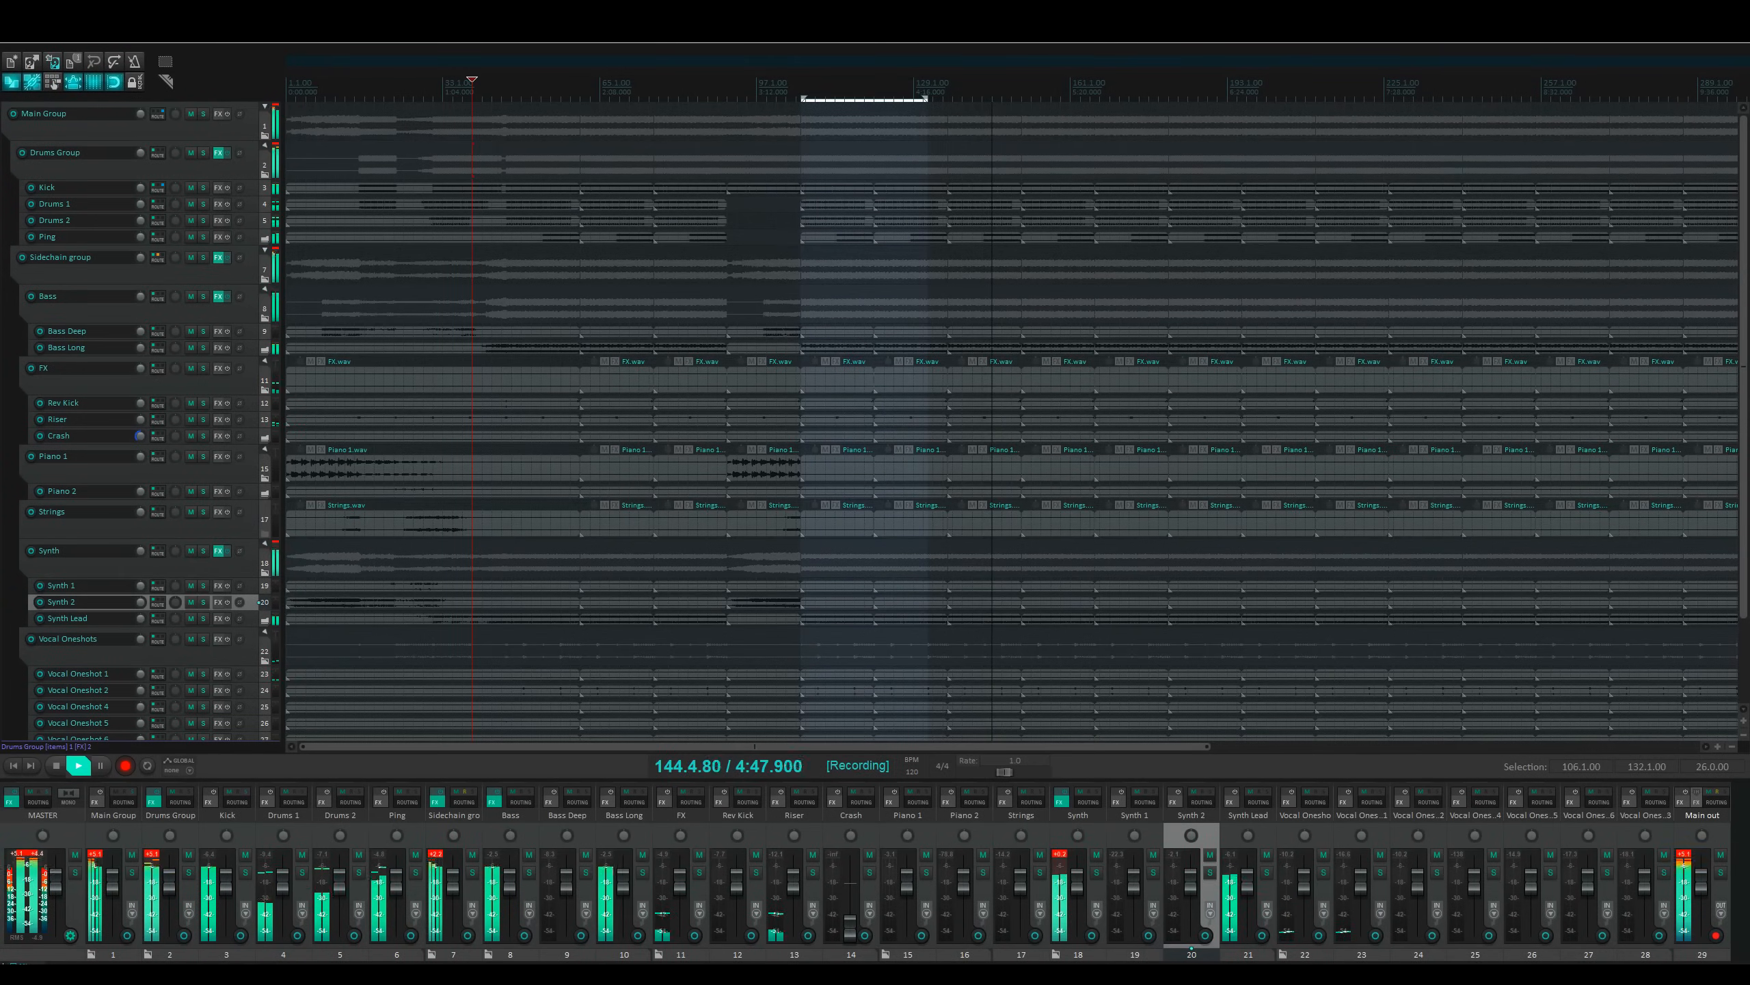
Step: Bring up Free Clip 2 on the Bass track in a larger window and take it out of bypass
{"action": "key", "text": "f"}
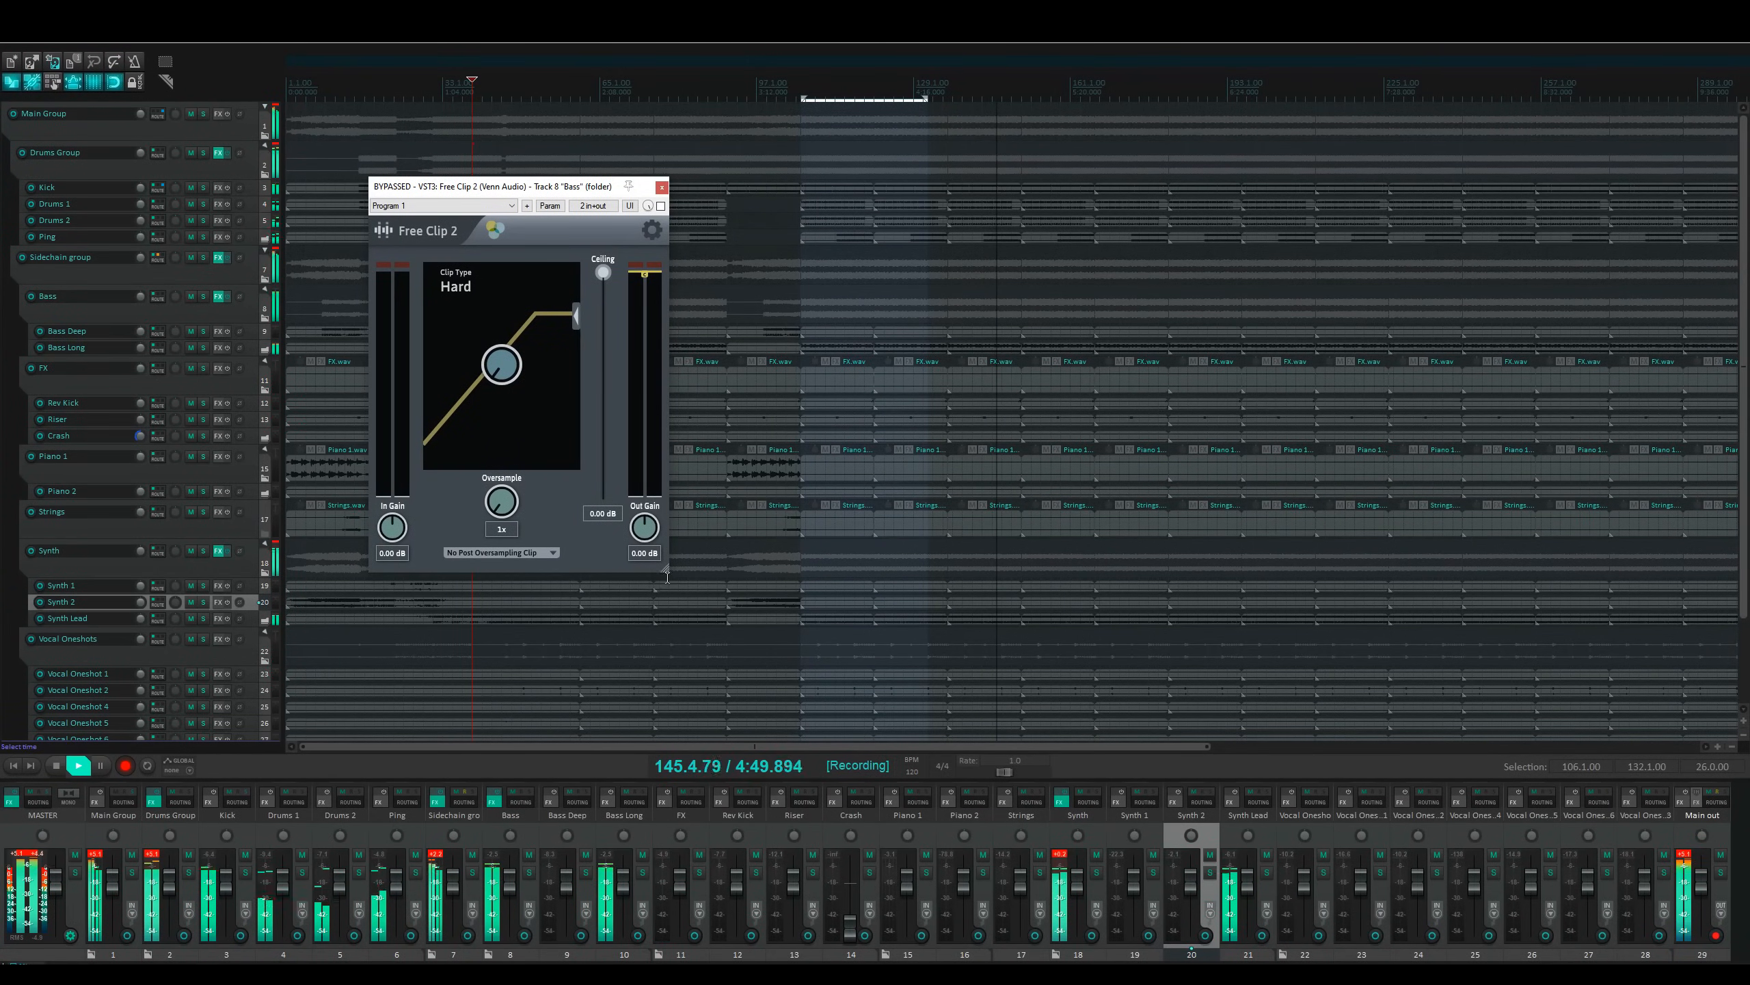
{"action": "left_click_drag", "start_coordinate": [666, 577], "coordinate": [864, 714]}
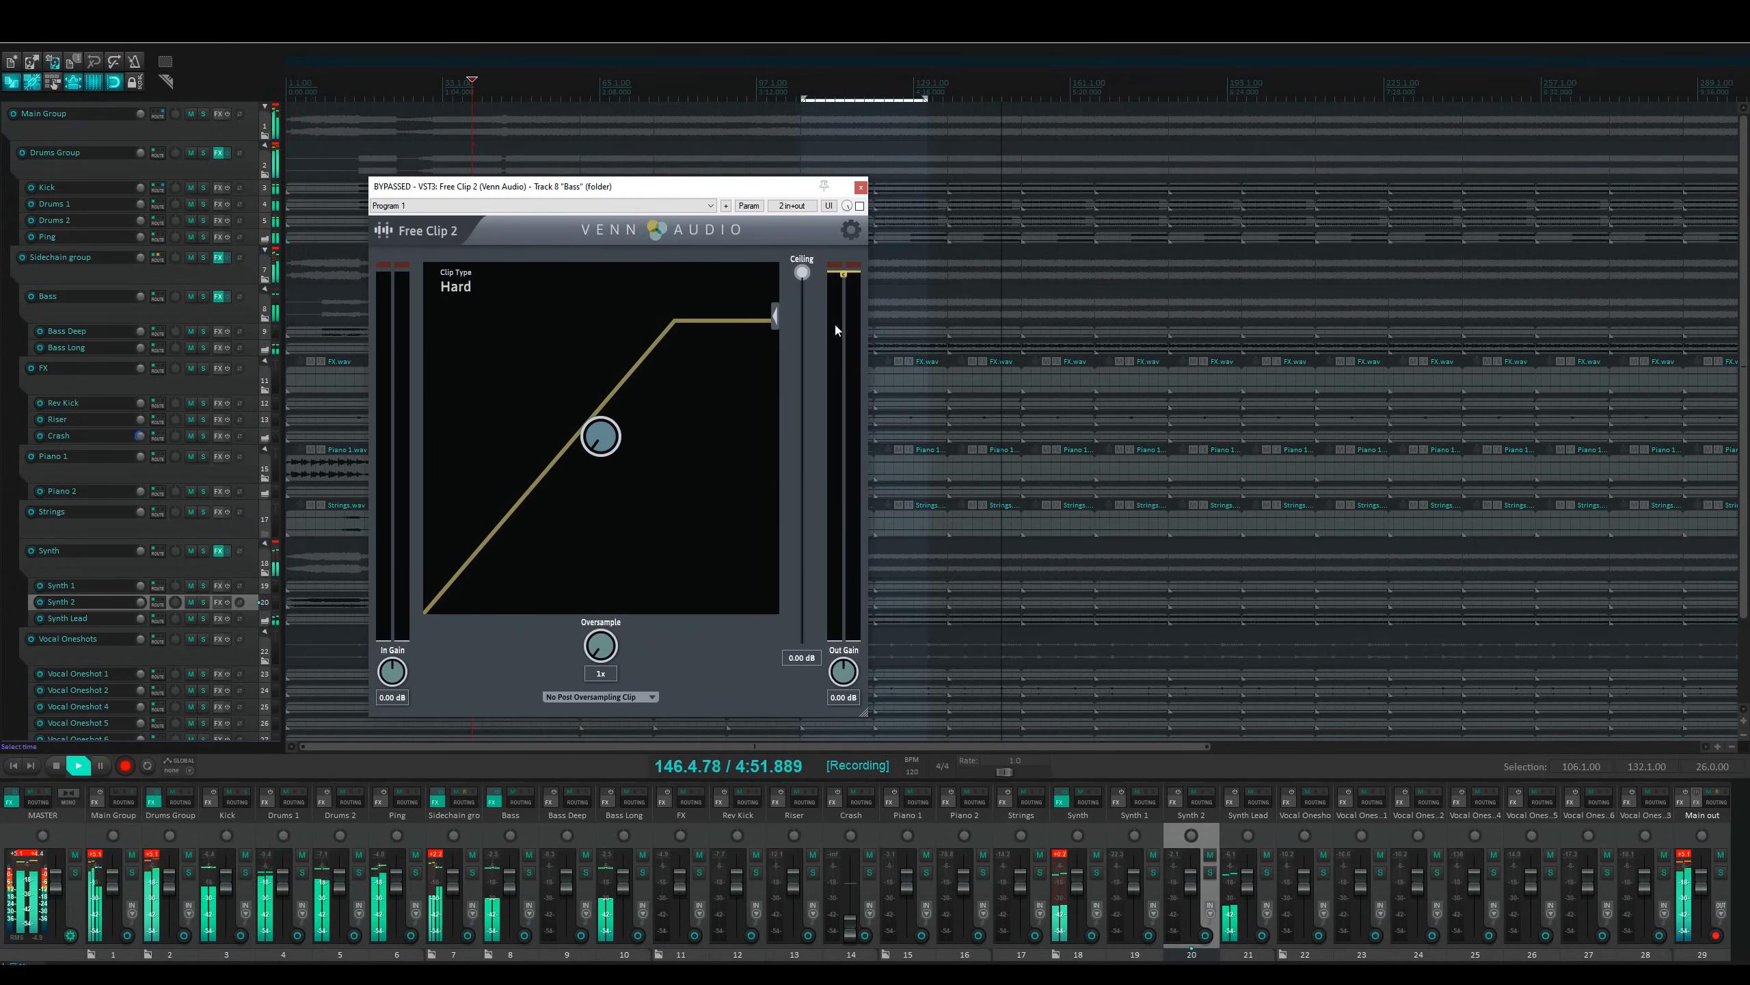
{"action": "left_click", "coordinate": [860, 206]}
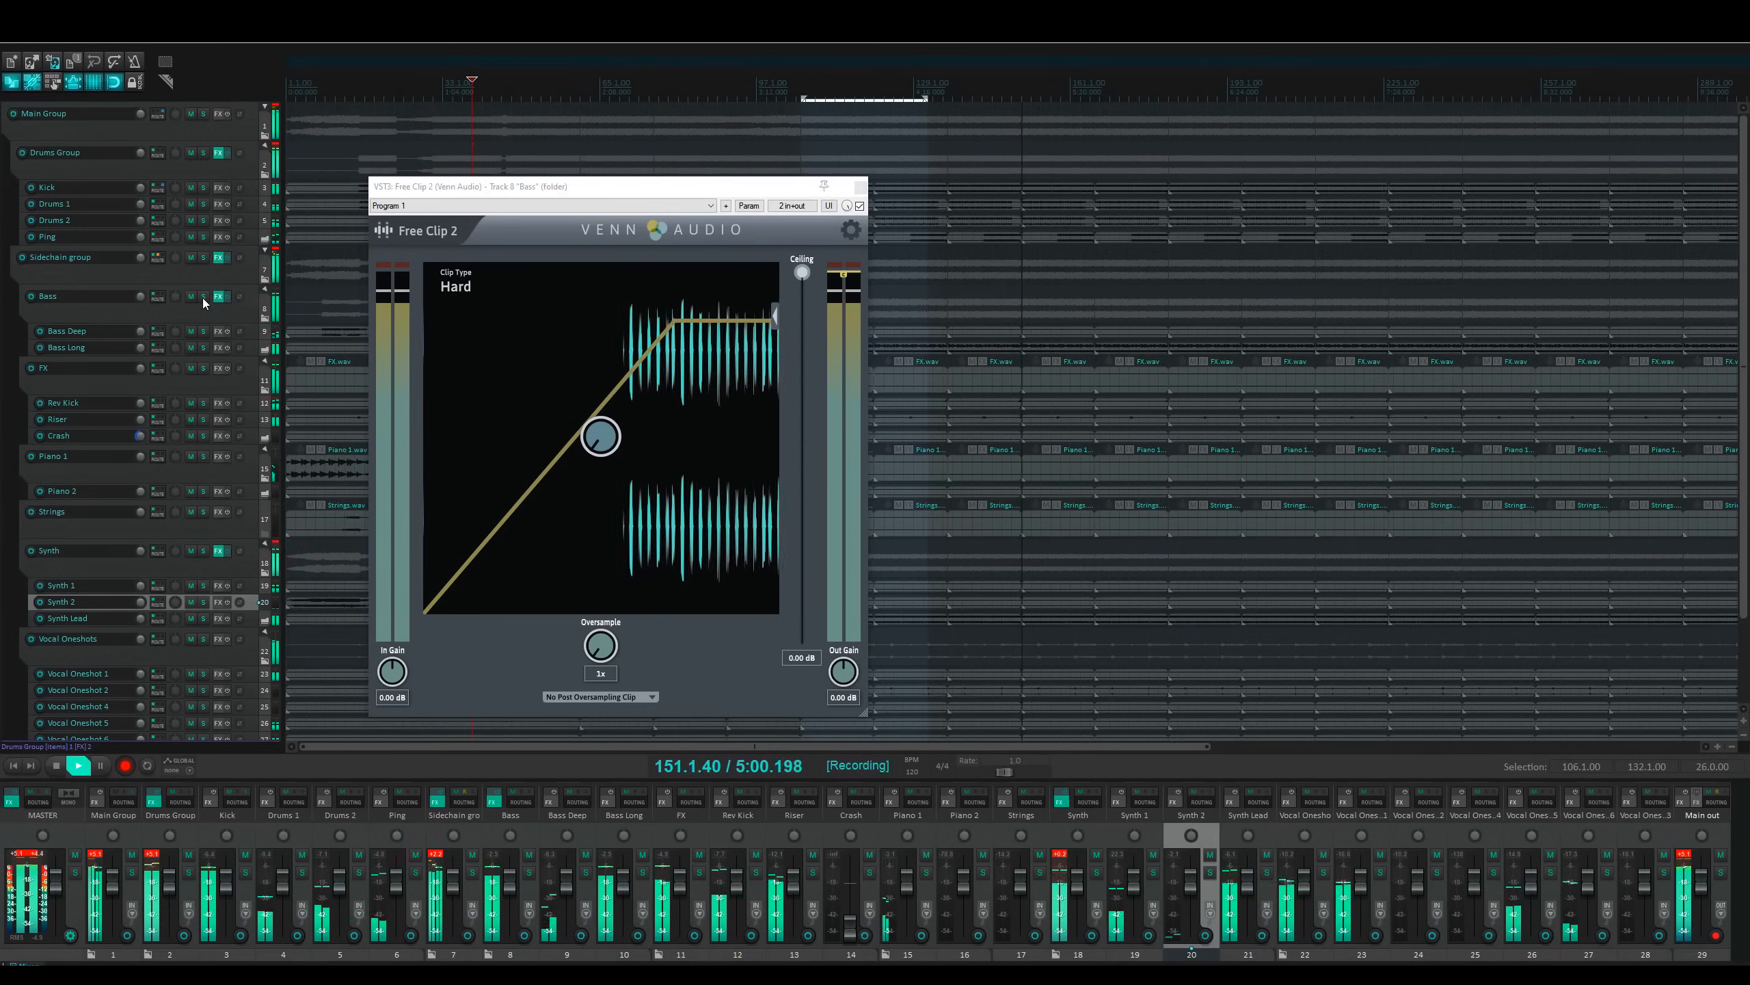
Step: Solo the Bass track, lower Free Clip 2's ceiling to about -9.6 dB and set the clip type to Hyperbolic Tan
{"action": "left_click", "coordinate": [203, 299]}
{"action": "left_click_drag", "start_coordinate": [802, 273], "coordinate": [800, 317]}
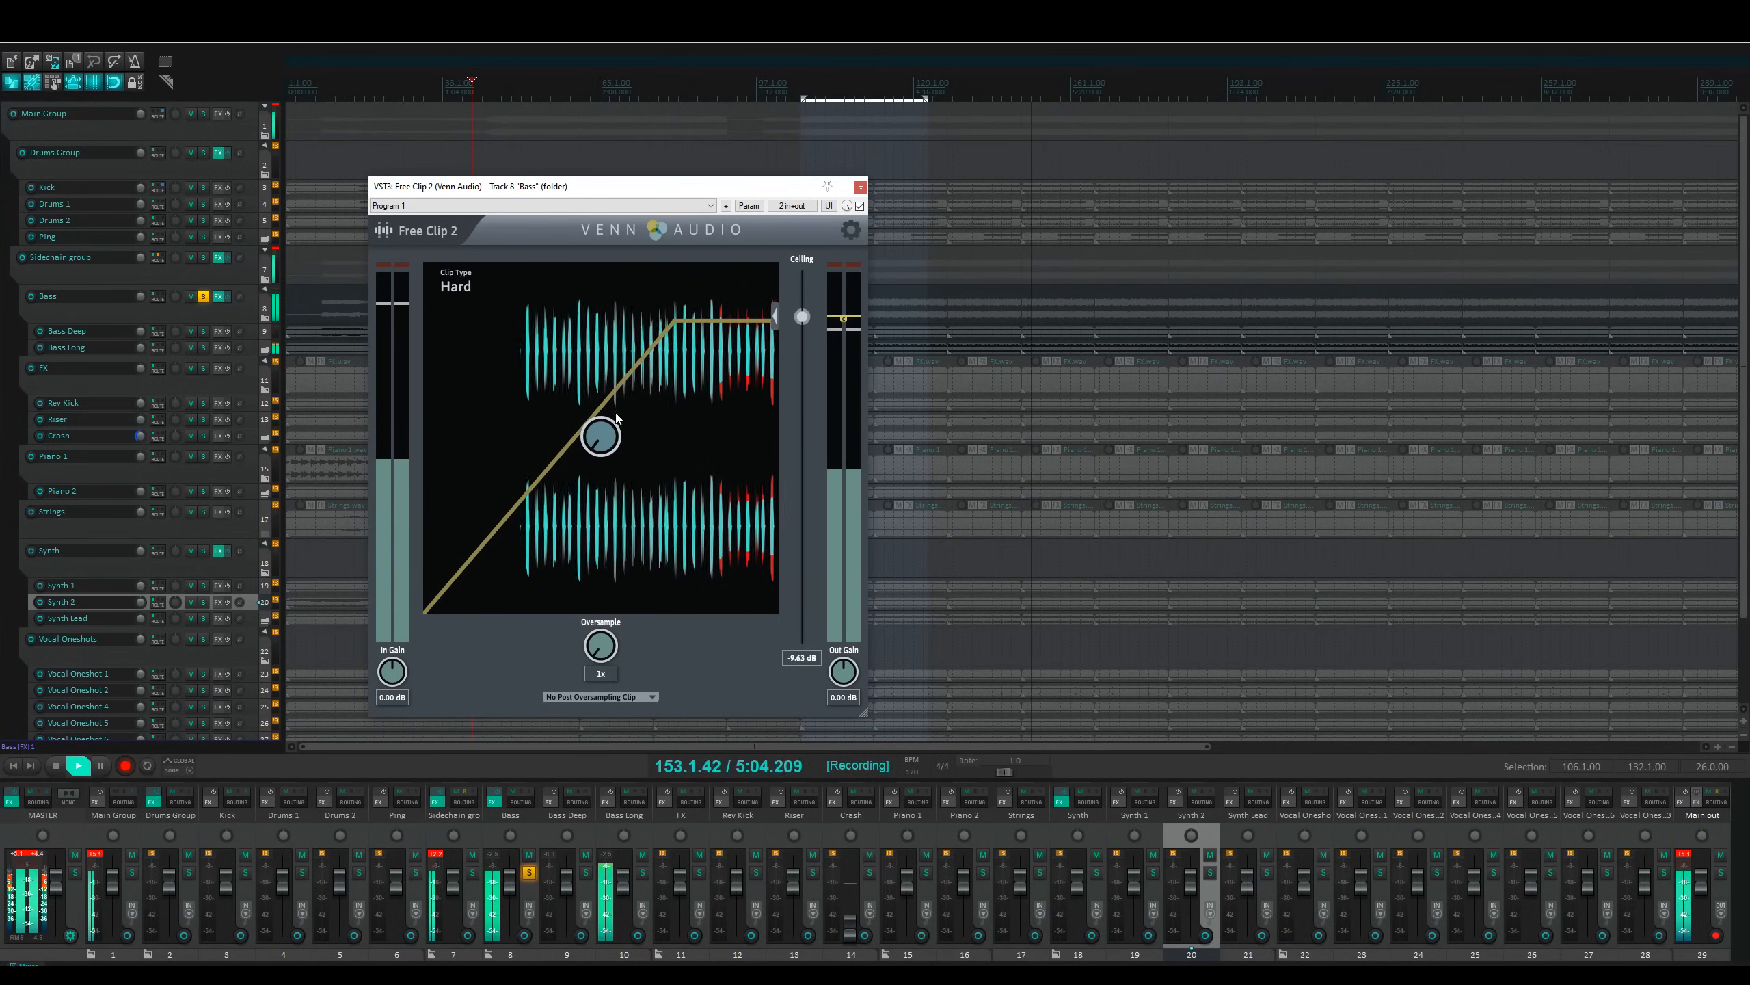
{"action": "scroll", "coordinate": [600, 441], "scroll_direction": "up", "scroll_amount": 3}
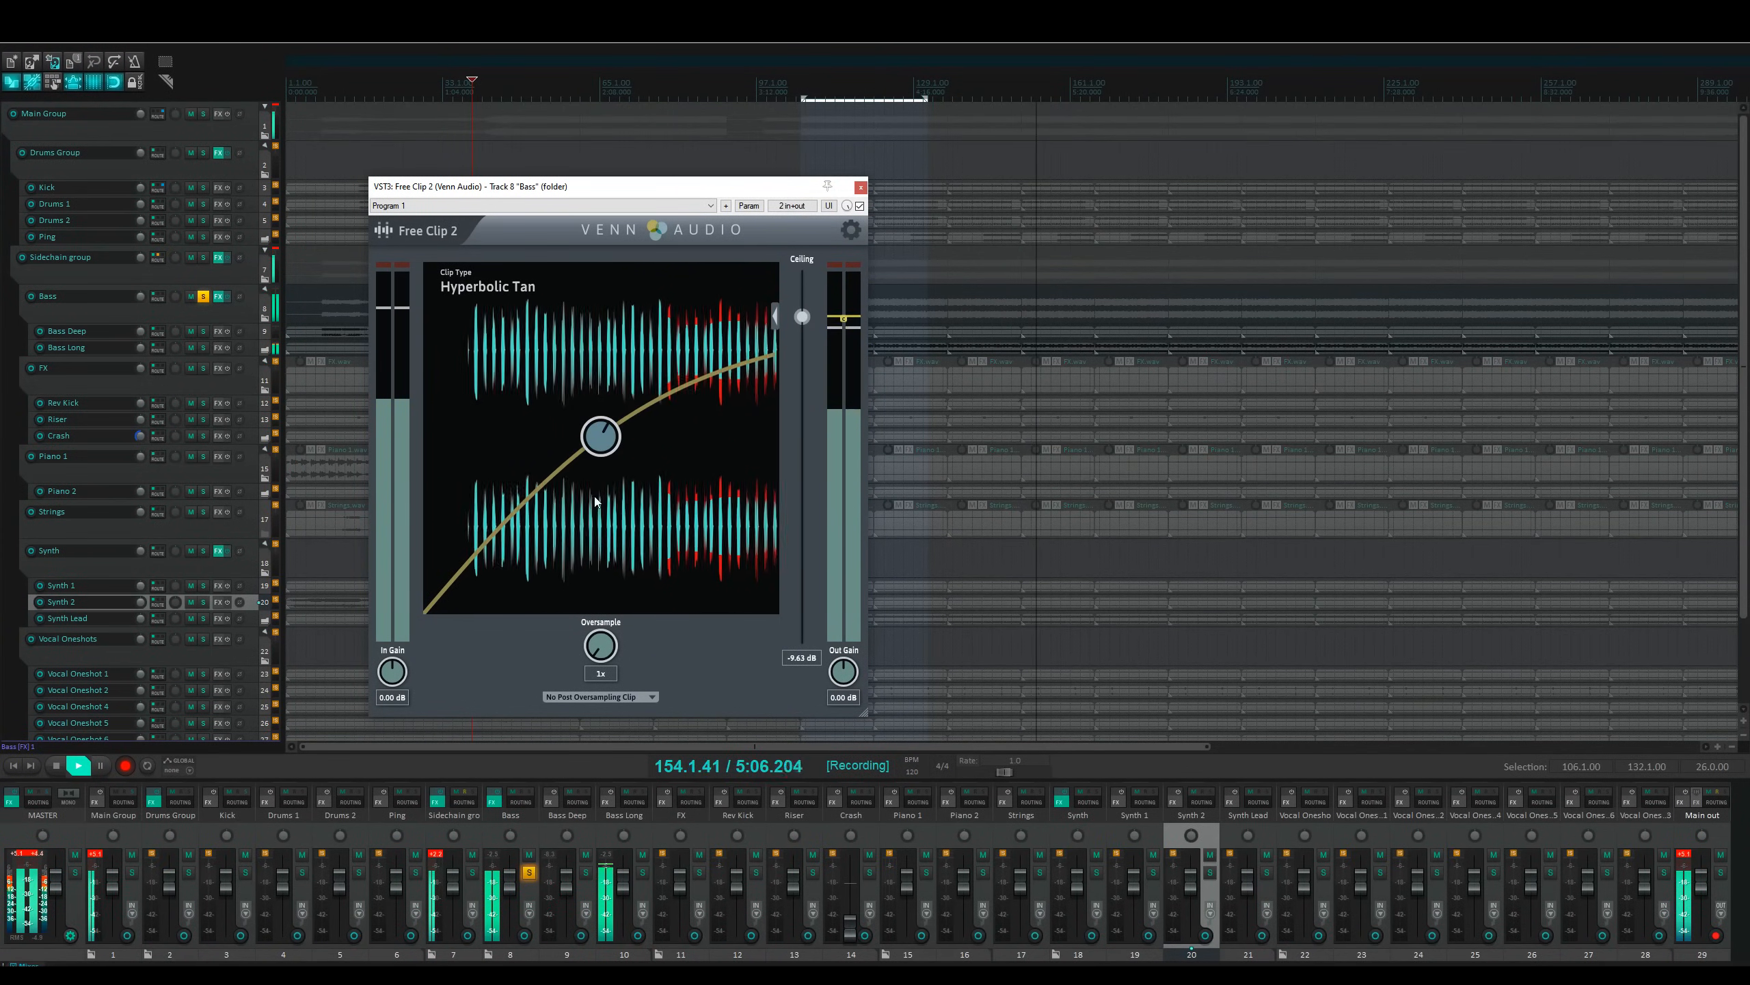
Step: Set Free Clip 2's oversampling to 8x and the ceiling to about -15 dB, and compare the Algebraic clip type with Hyperbolic Tan
{"action": "left_click_drag", "start_coordinate": [602, 645], "coordinate": [609, 548]}
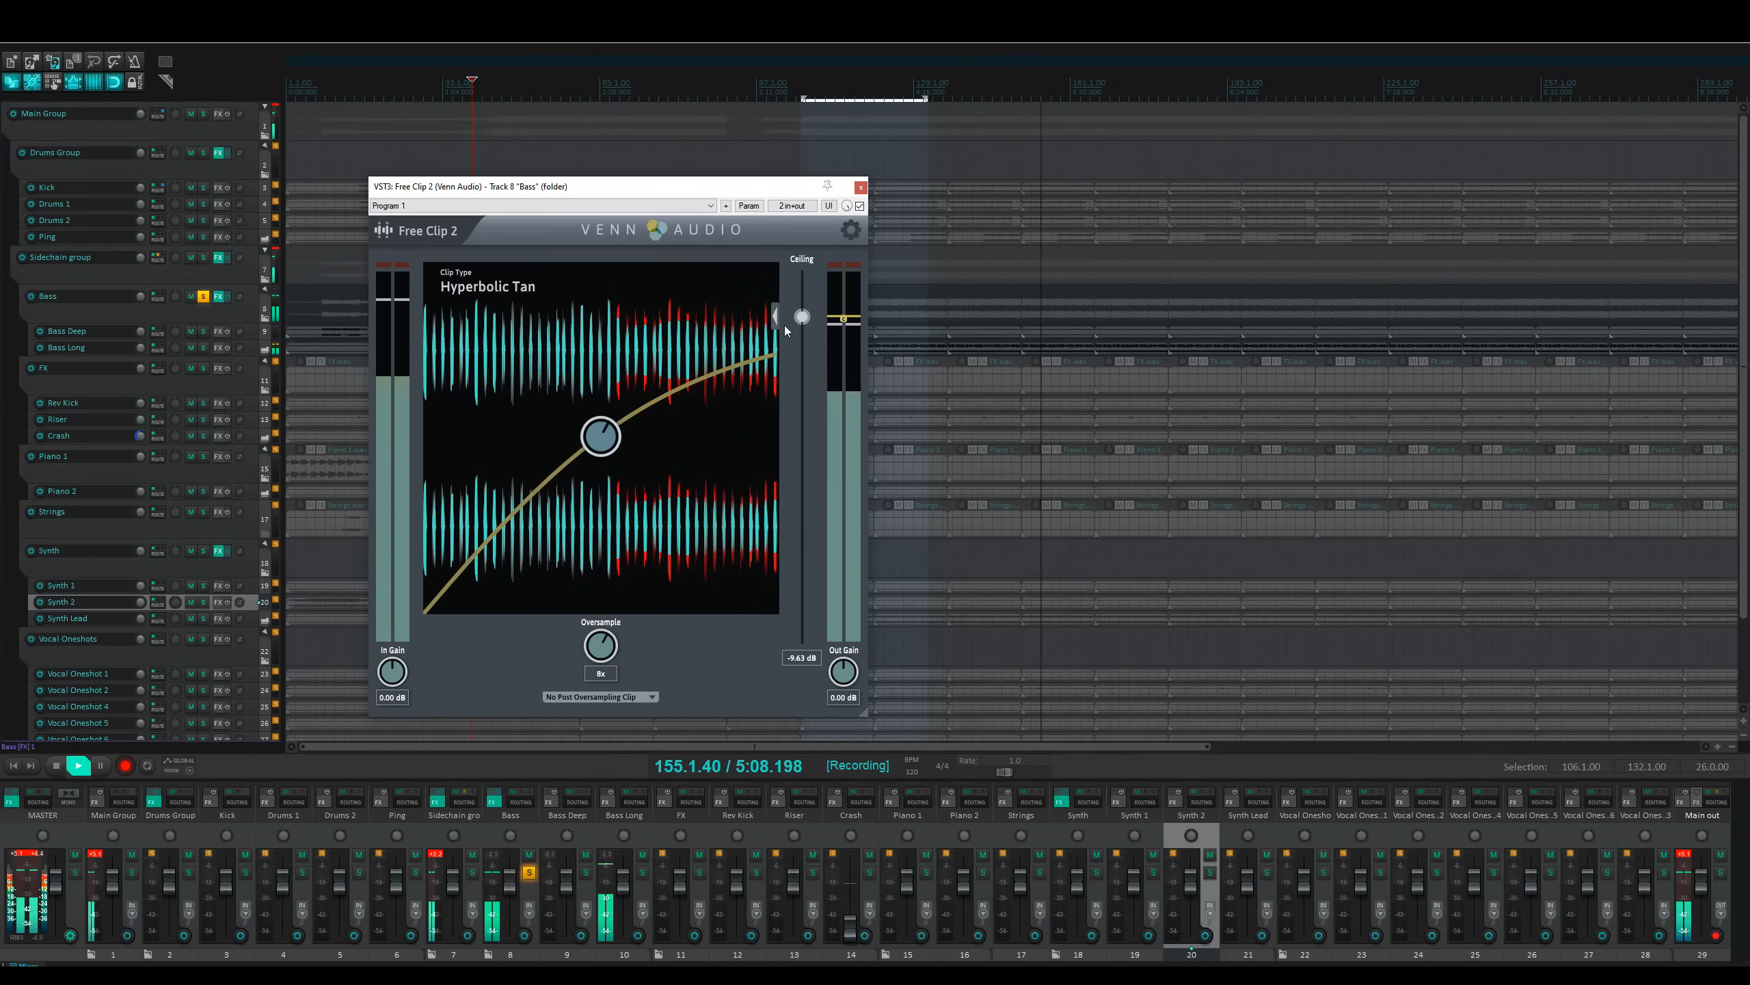
{"action": "left_click_drag", "start_coordinate": [805, 324], "coordinate": [805, 342]}
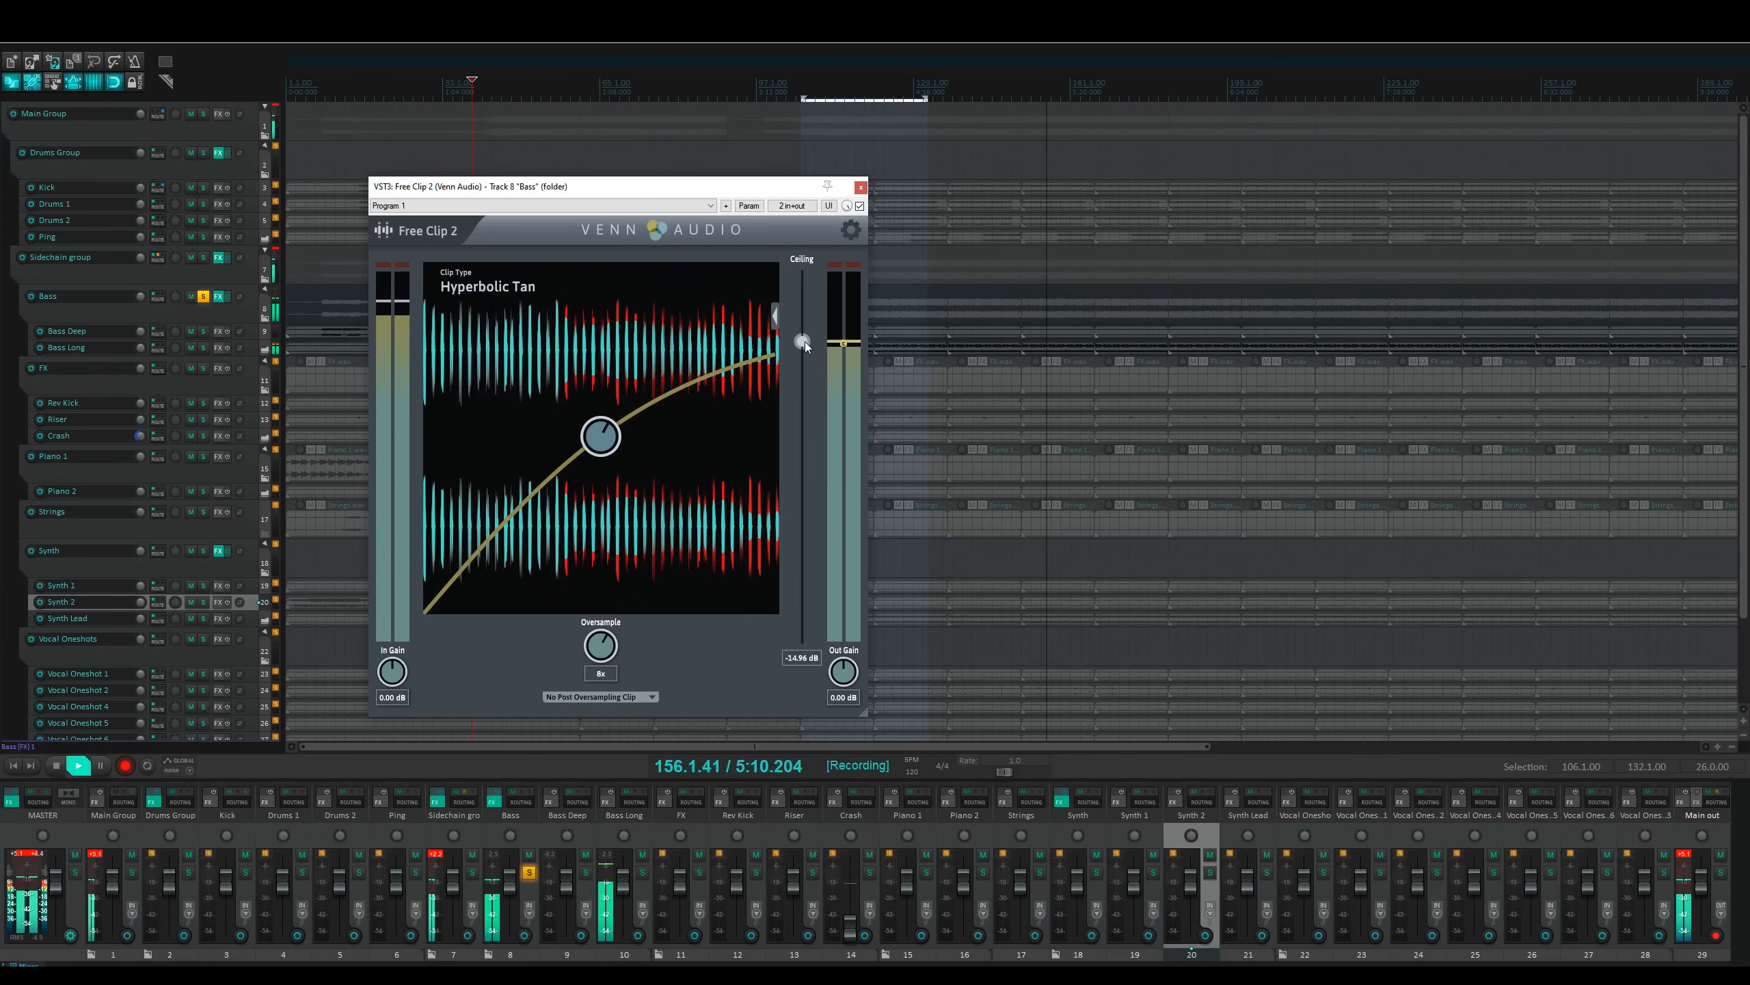
{"action": "scroll", "coordinate": [607, 412], "scroll_direction": "up", "scroll_amount": 1}
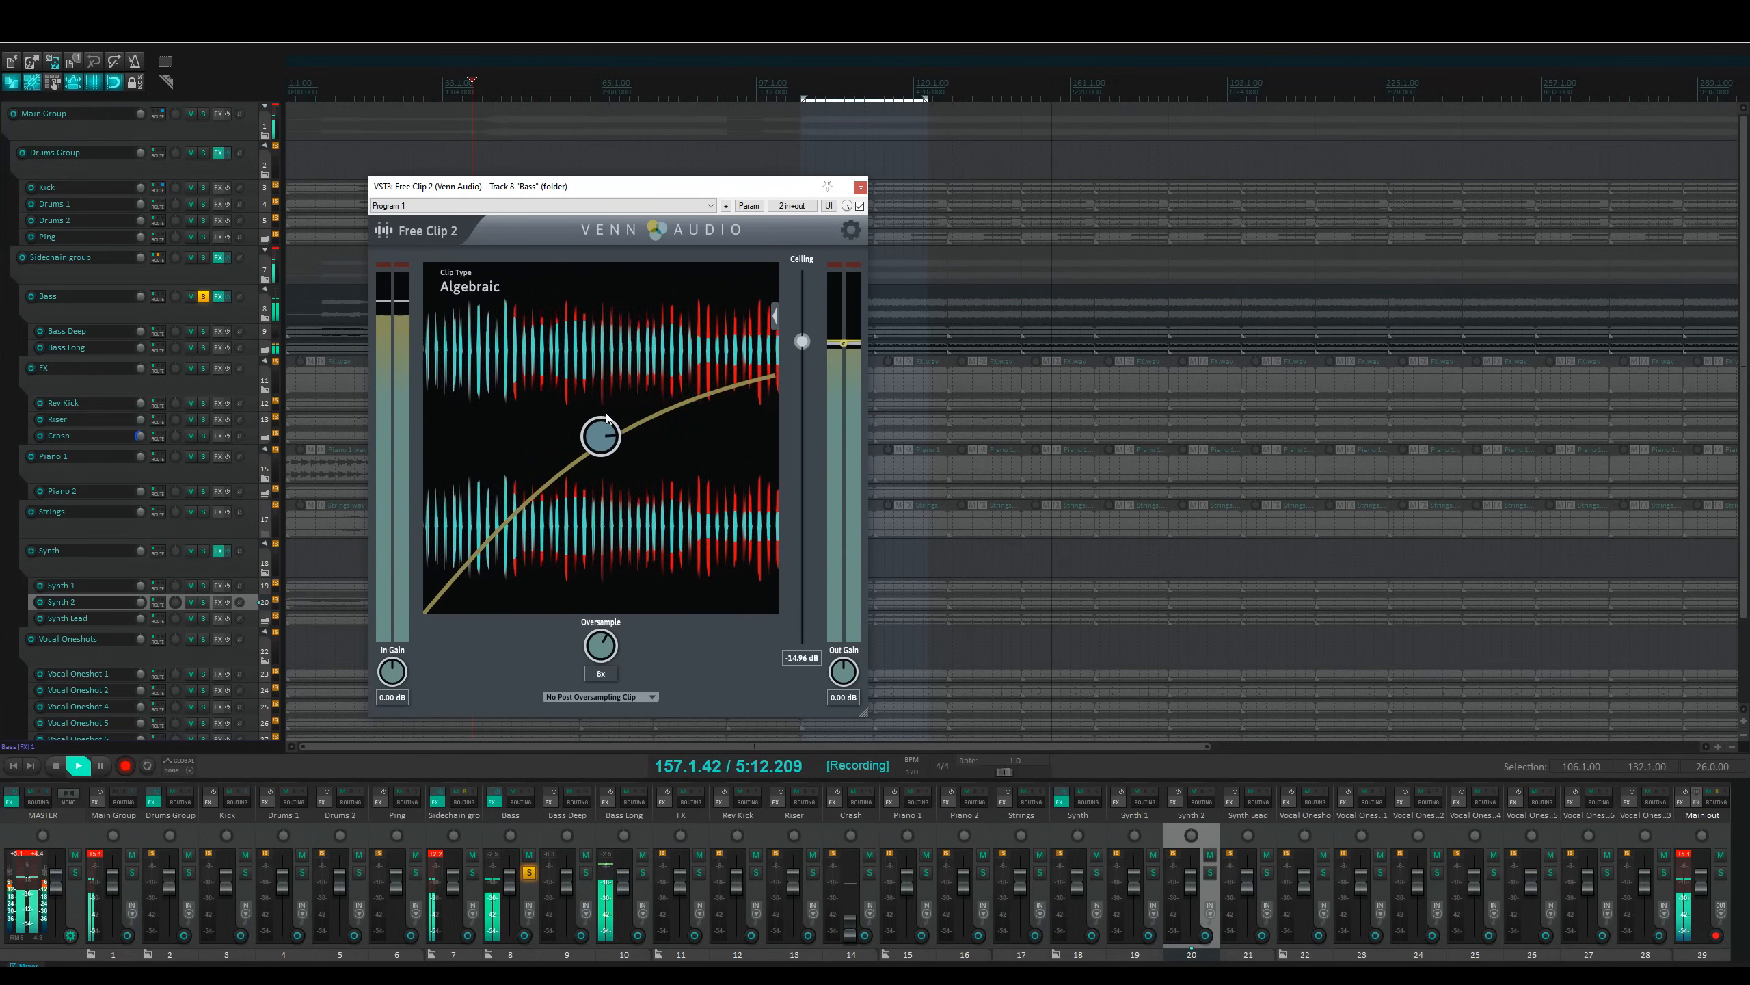
{"action": "scroll", "coordinate": [606, 413], "scroll_direction": "down", "scroll_amount": 1}
Step: Raise Free Clip 2's output gain to 7 dB and lower its ceiling to about -22.5 dB
{"action": "left_click_drag", "start_coordinate": [801, 340], "coordinate": [801, 344]}
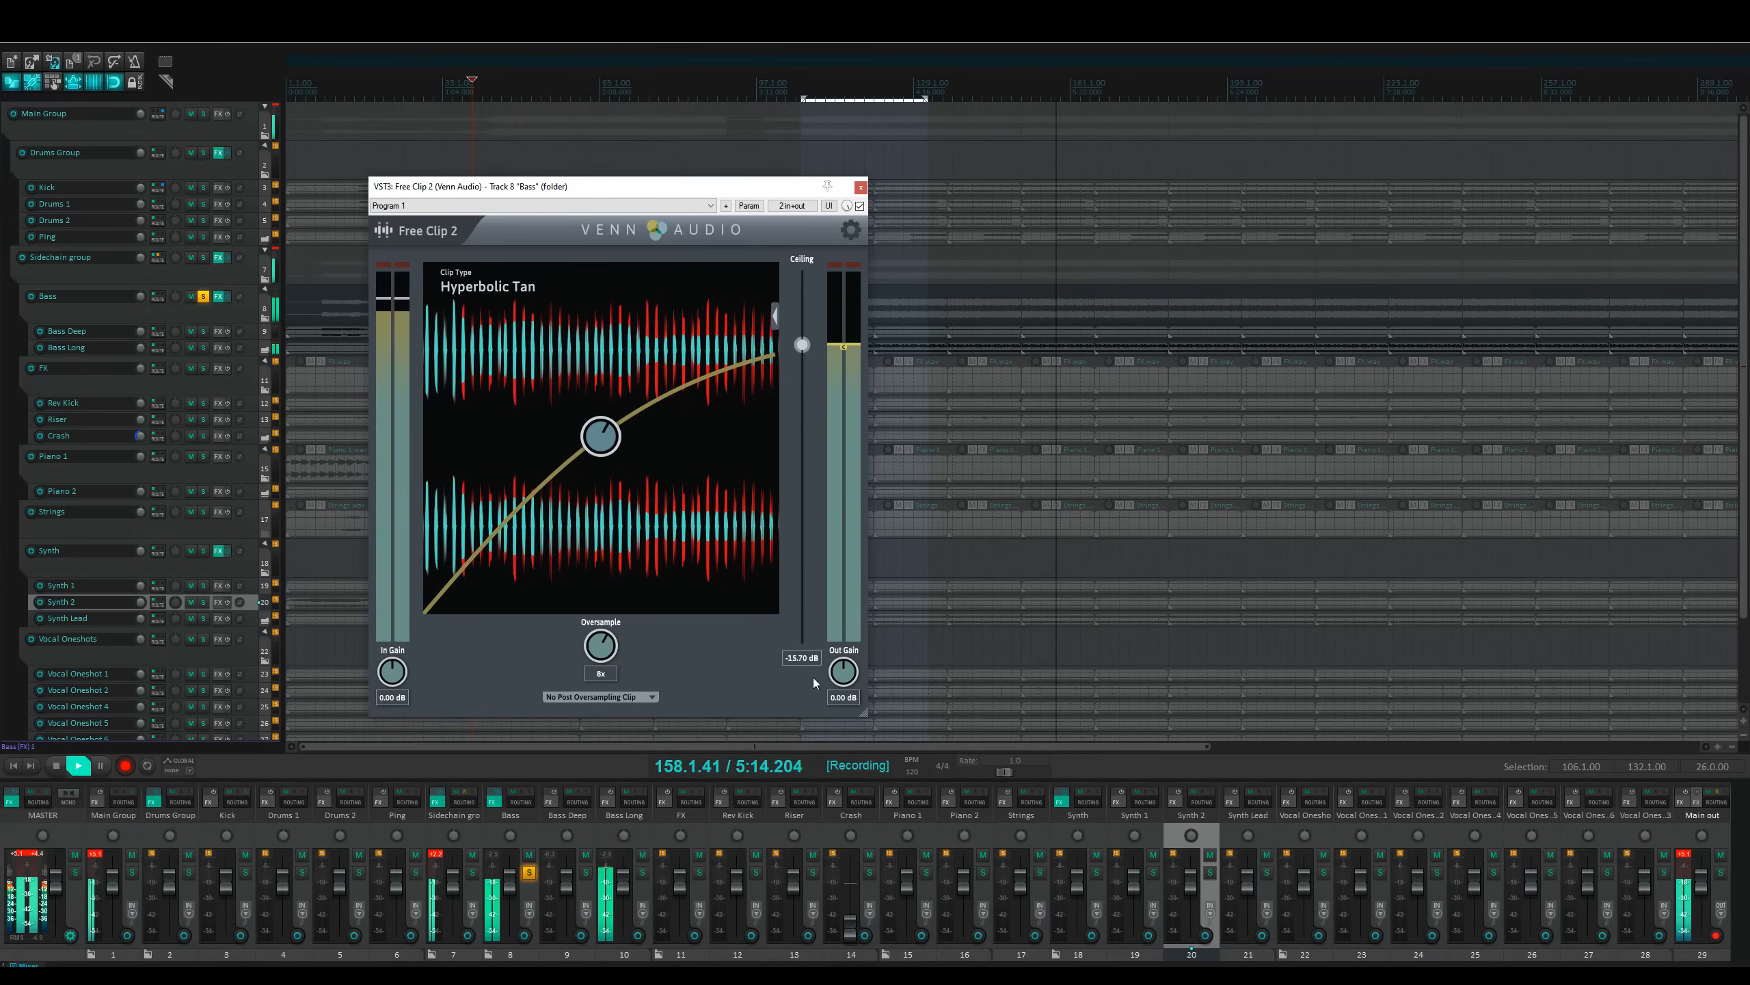
{"action": "scroll", "coordinate": [845, 667], "scroll_direction": "up", "scroll_amount": 7}
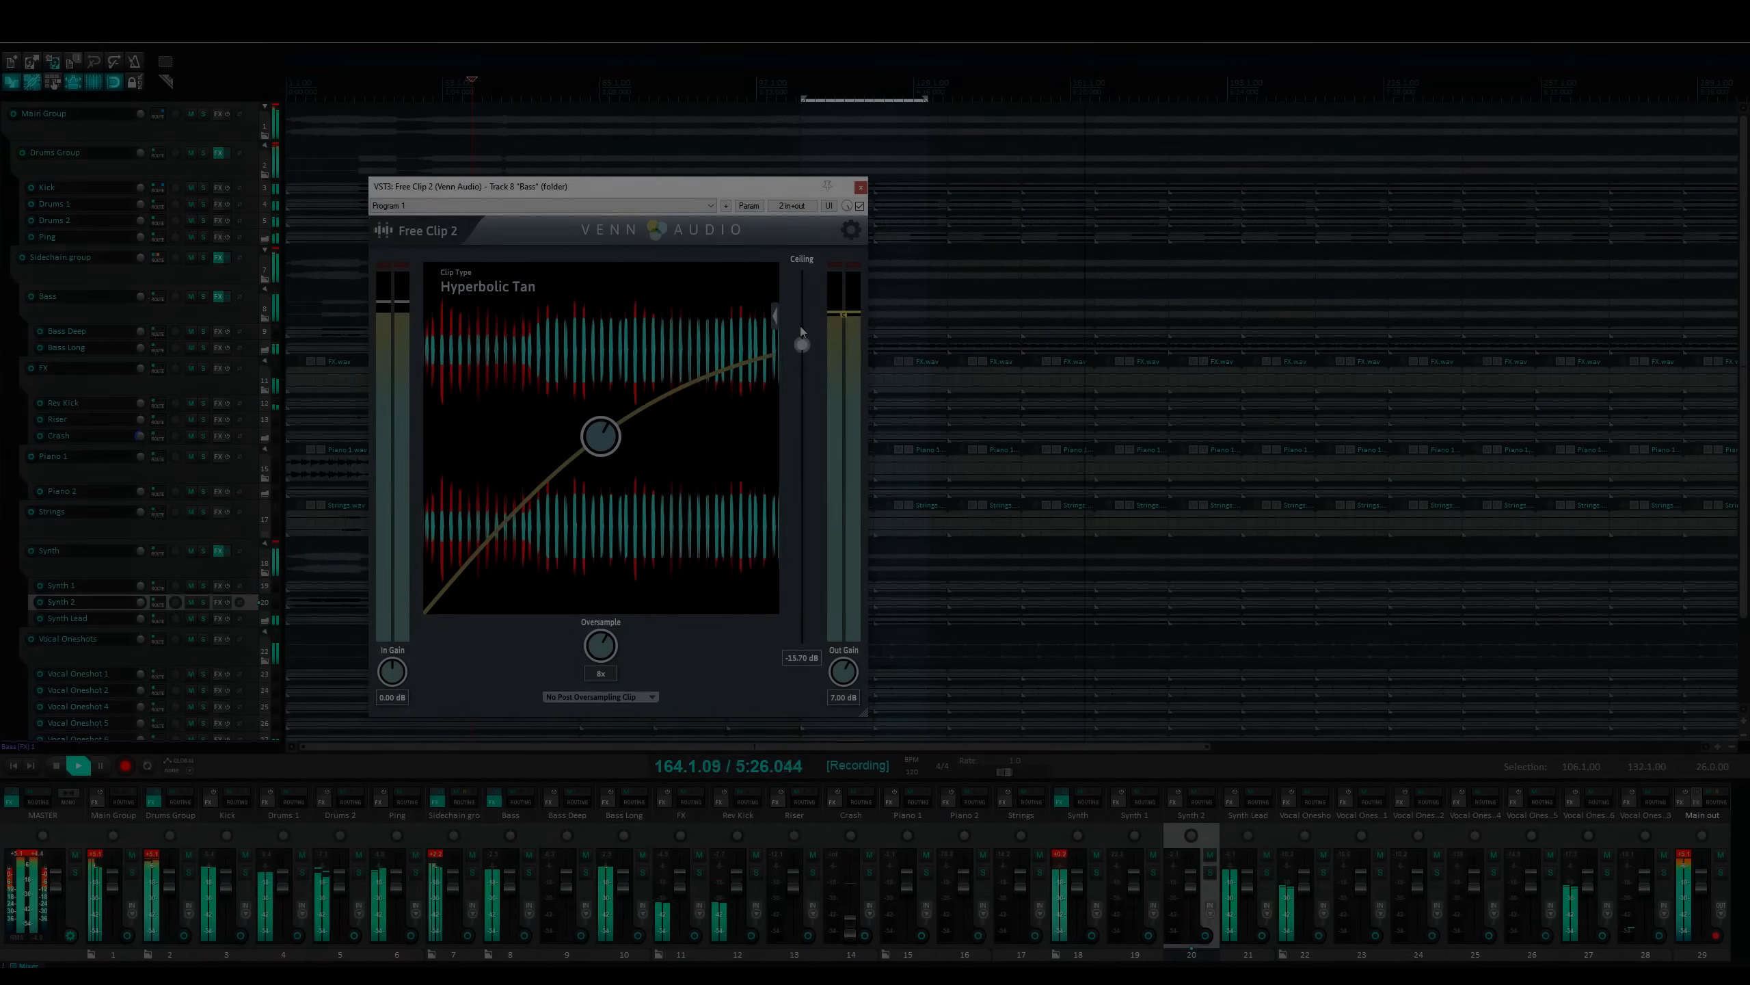
{"action": "left_click_drag", "start_coordinate": [800, 326], "coordinate": [809, 377]}
Step: Open Free Clip 2's visualisation properties, adjust the waveform's horizontal zoom and maximum level, and hide the properties
{"action": "left_click", "coordinate": [773, 314]}
{"action": "left_click_drag", "start_coordinate": [692, 307], "coordinate": [729, 320]}
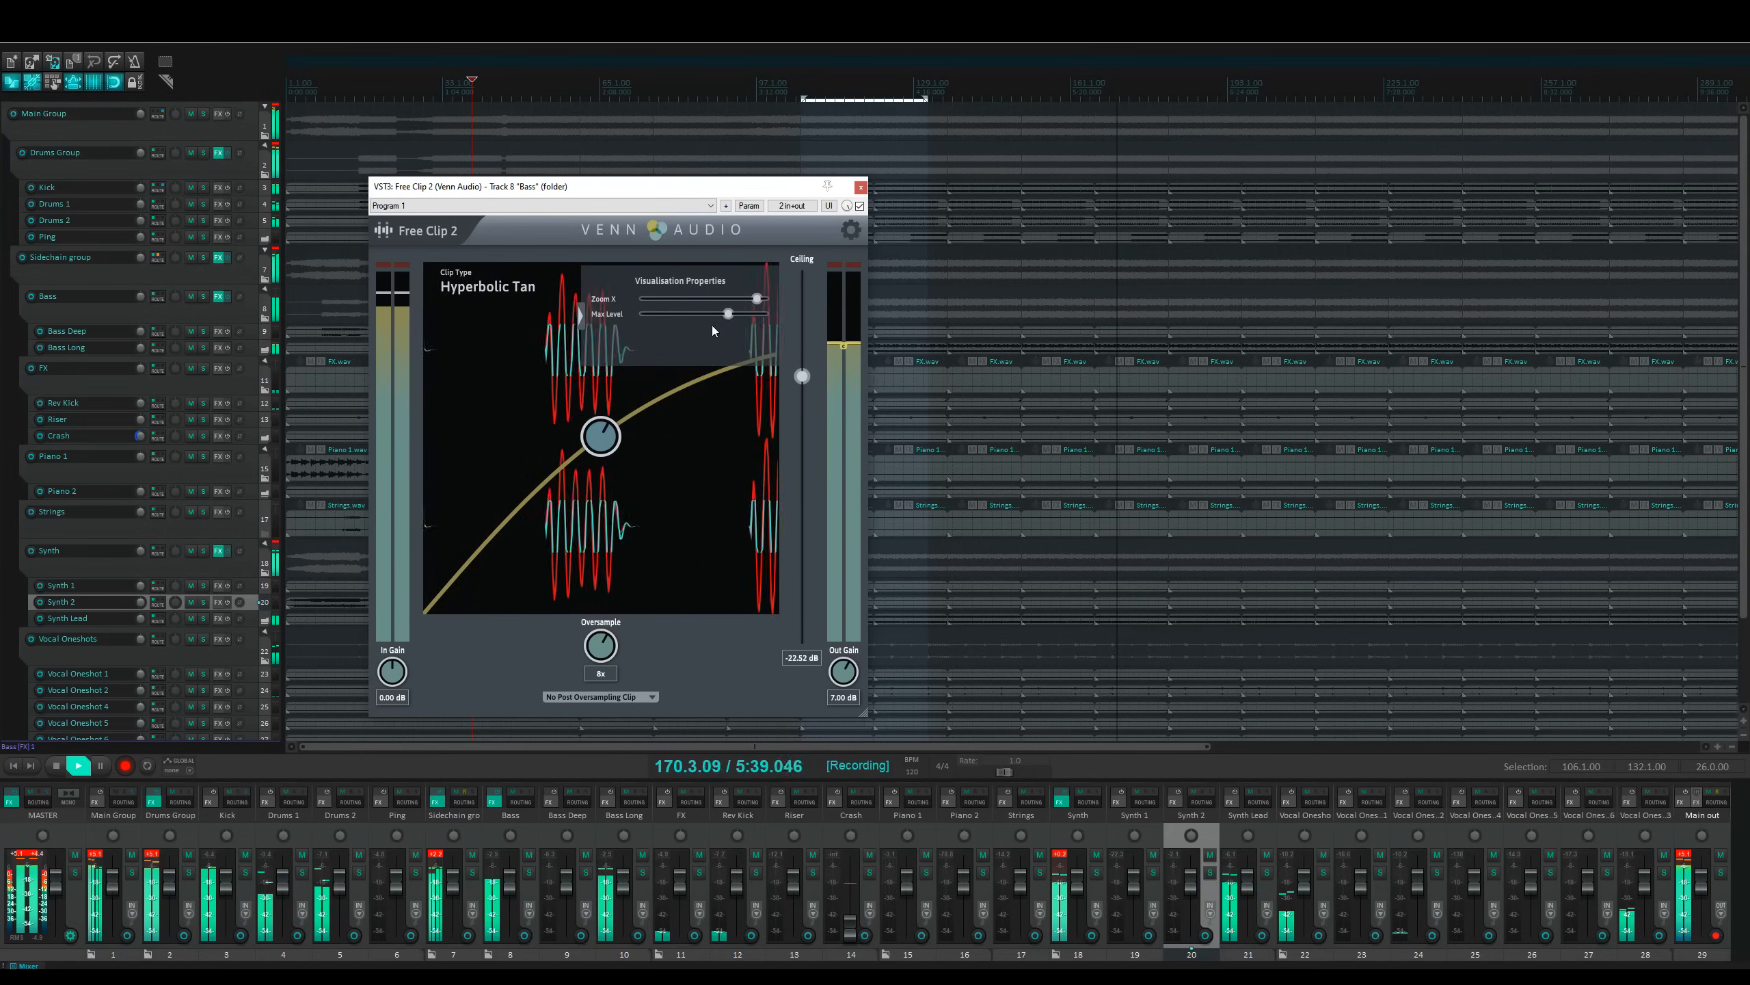
{"action": "left_click", "coordinate": [580, 311]}
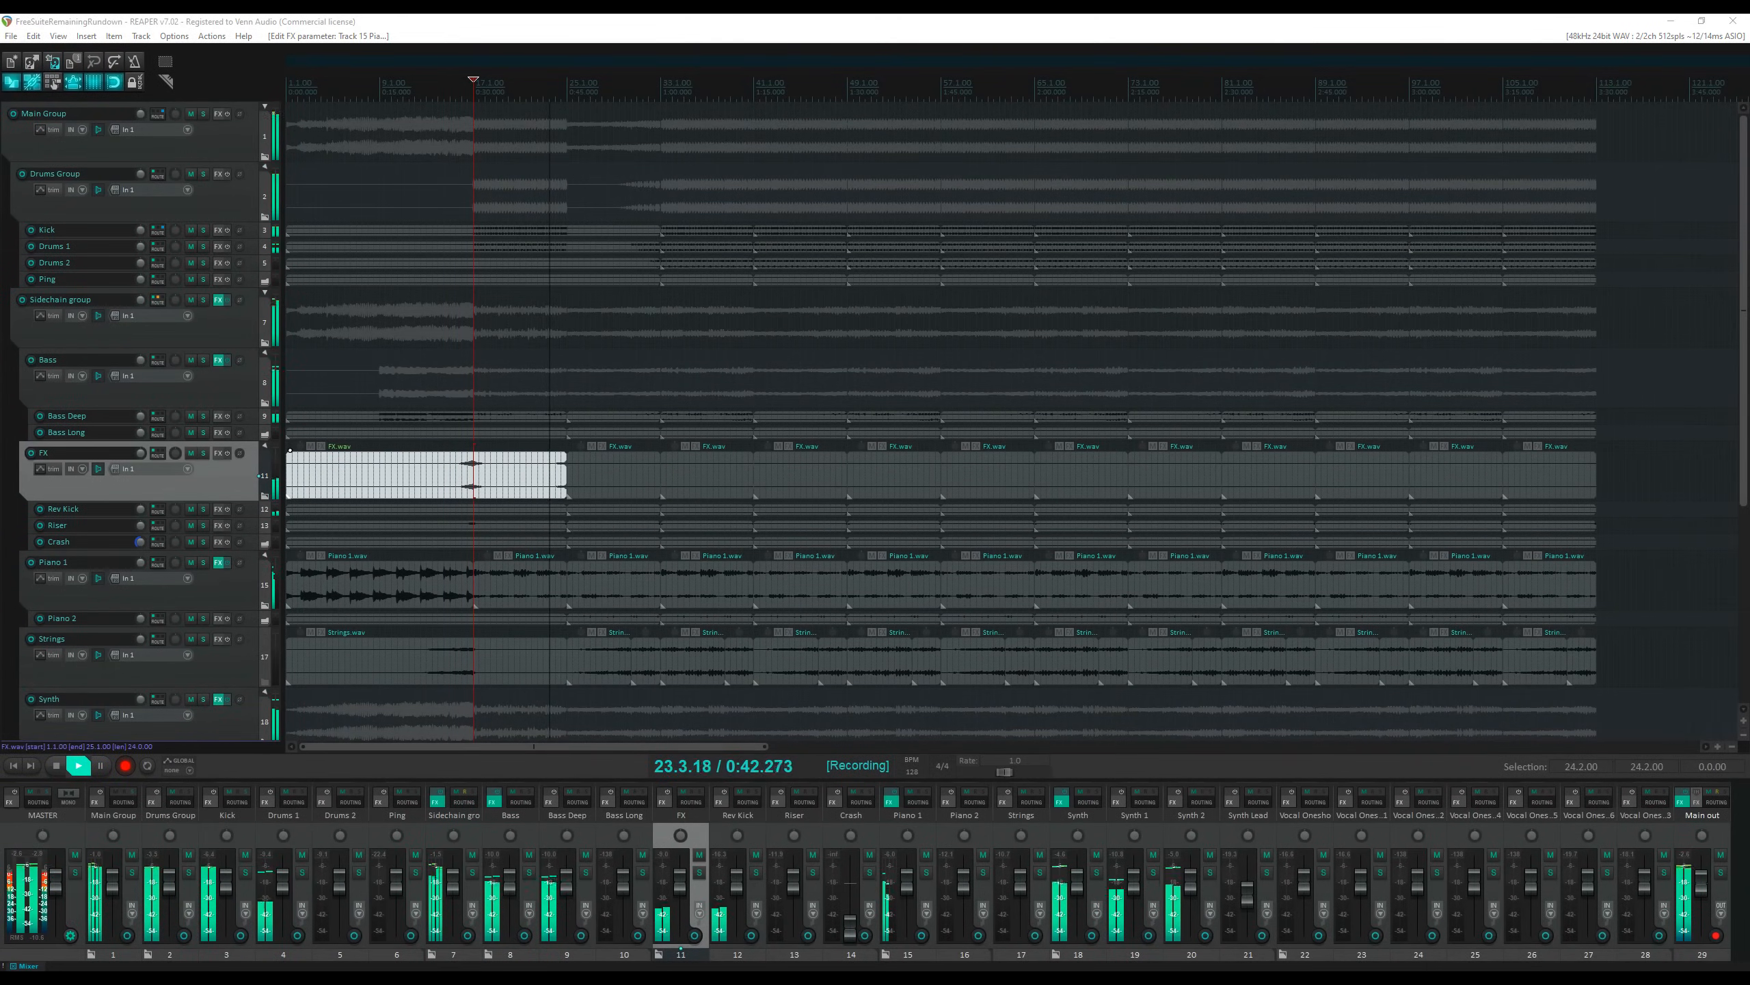
Step: Set the left delay of Piano 1's Free Delay to 4 steps, solo the track and adjust the feedback to 66%
{"action": "left_click_drag", "start_coordinate": [1164, 456], "coordinate": [750, 301]}
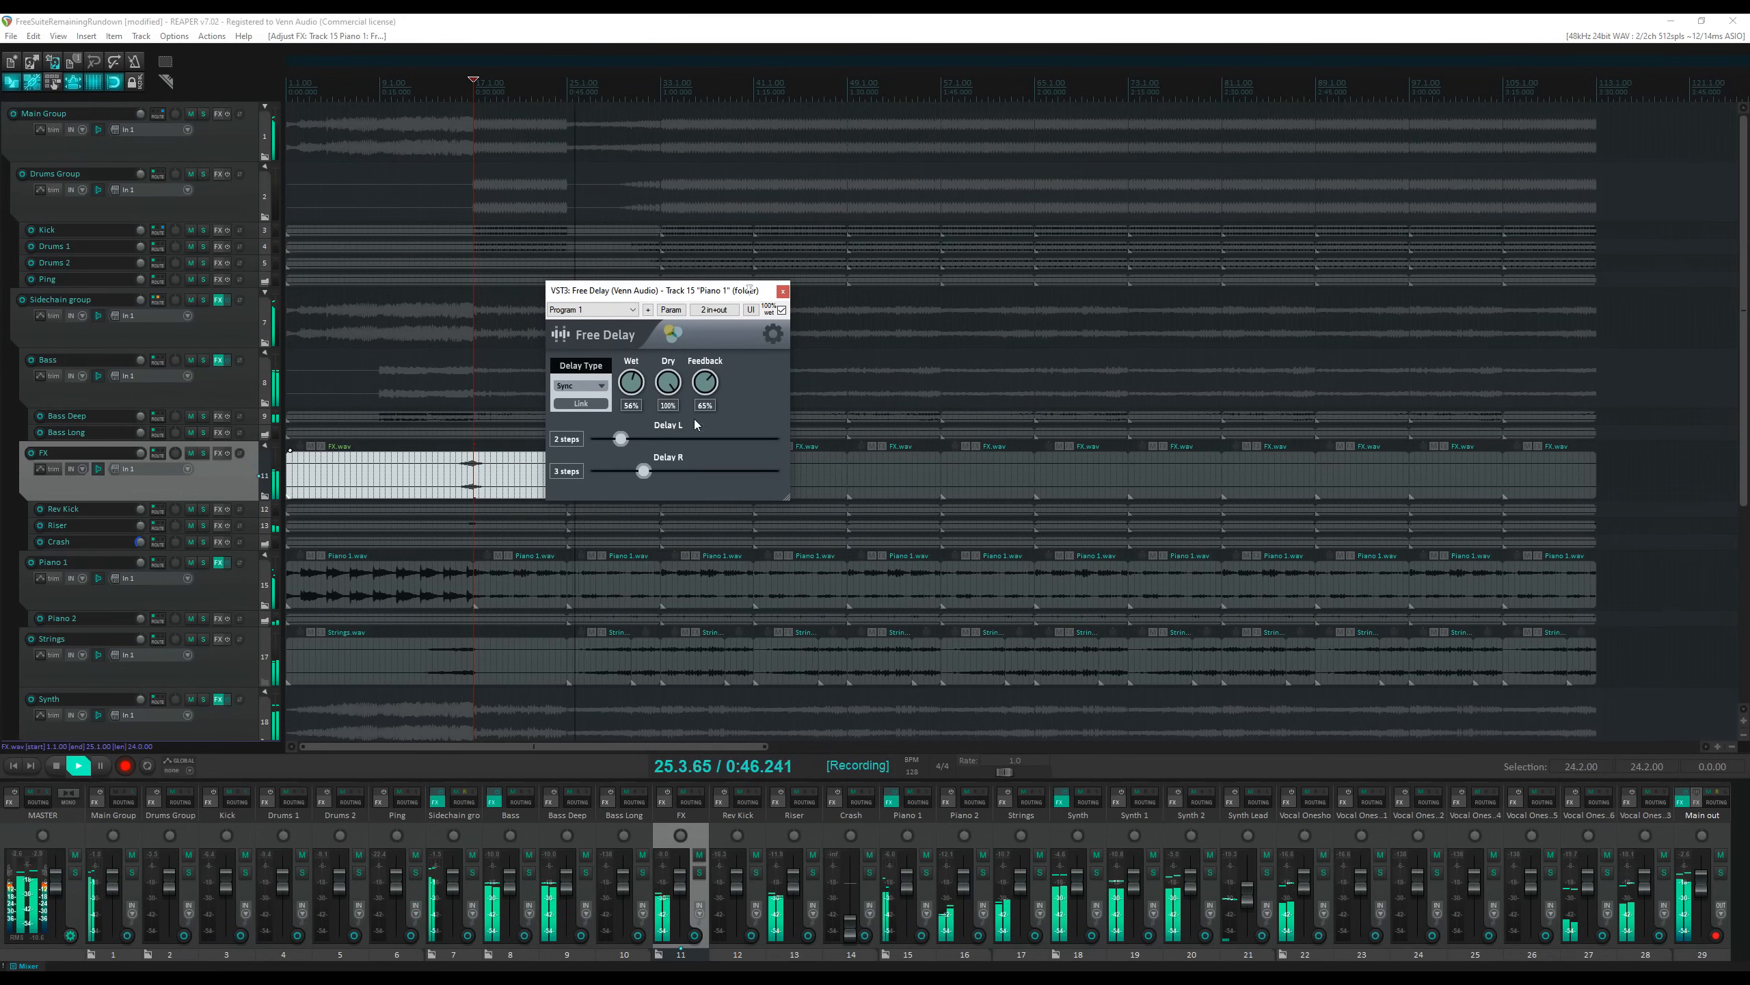
{"action": "left_click_drag", "start_coordinate": [656, 438], "coordinate": [667, 441]}
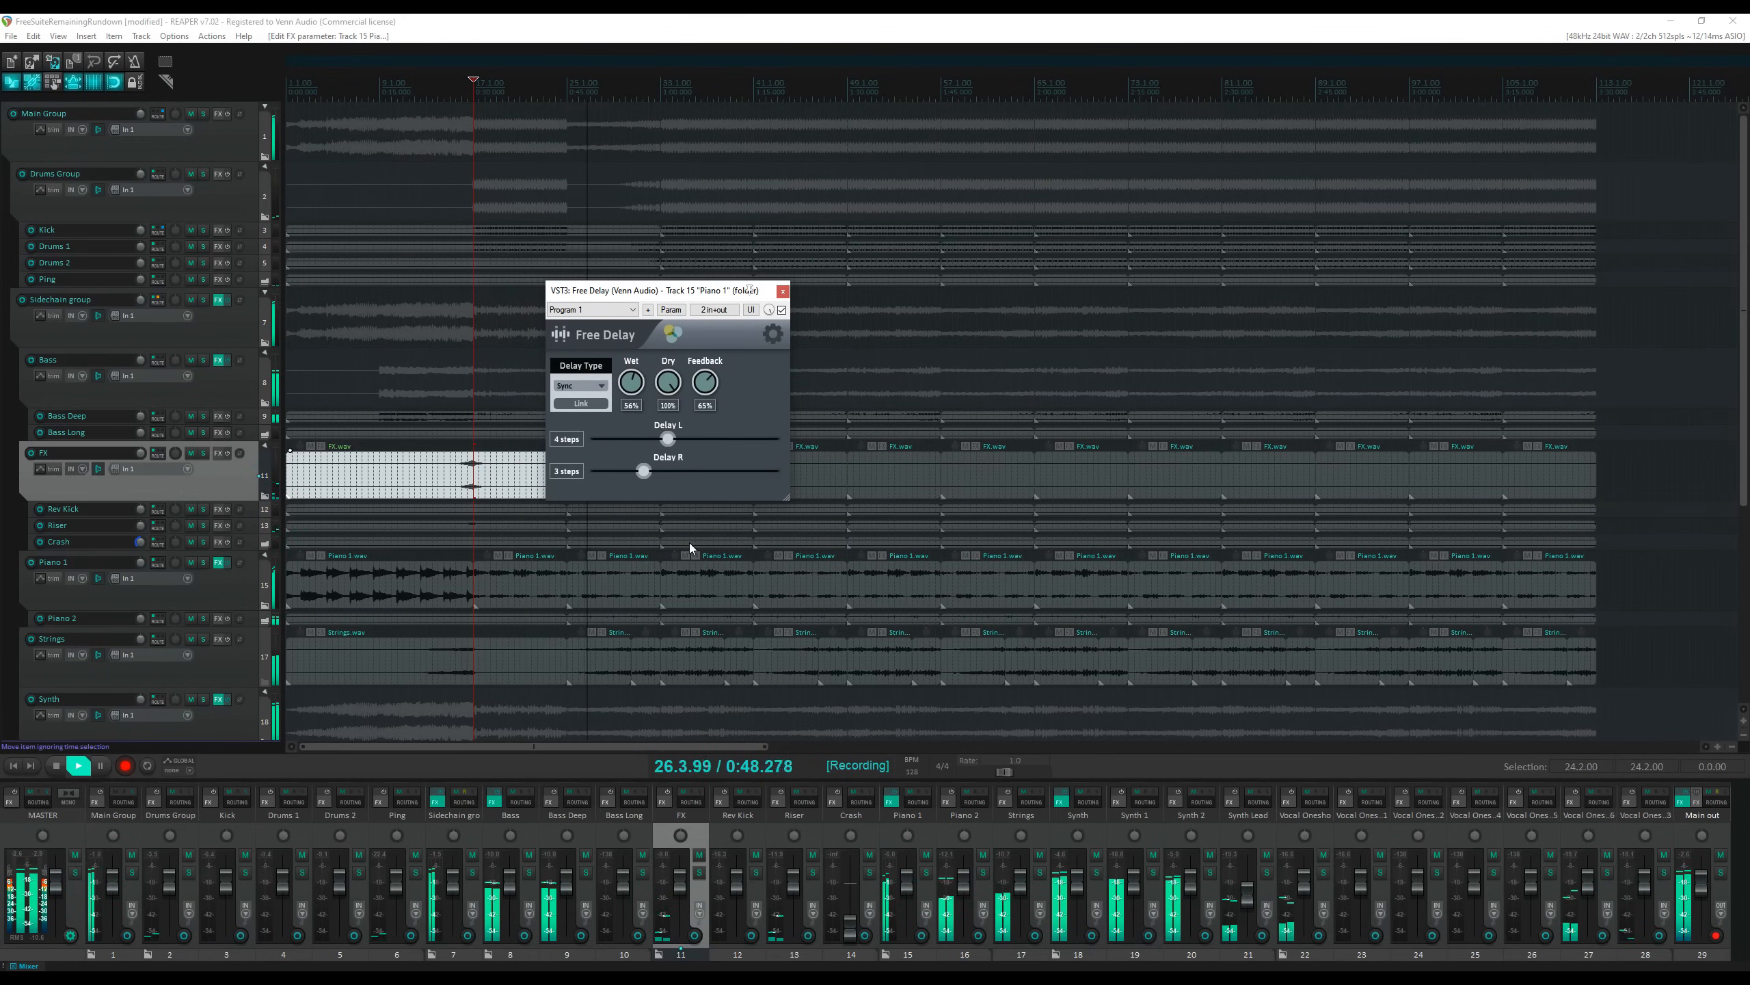
{"action": "left_click", "coordinate": [203, 562]}
{"action": "left_click_drag", "start_coordinate": [701, 407], "coordinate": [701, 320]}
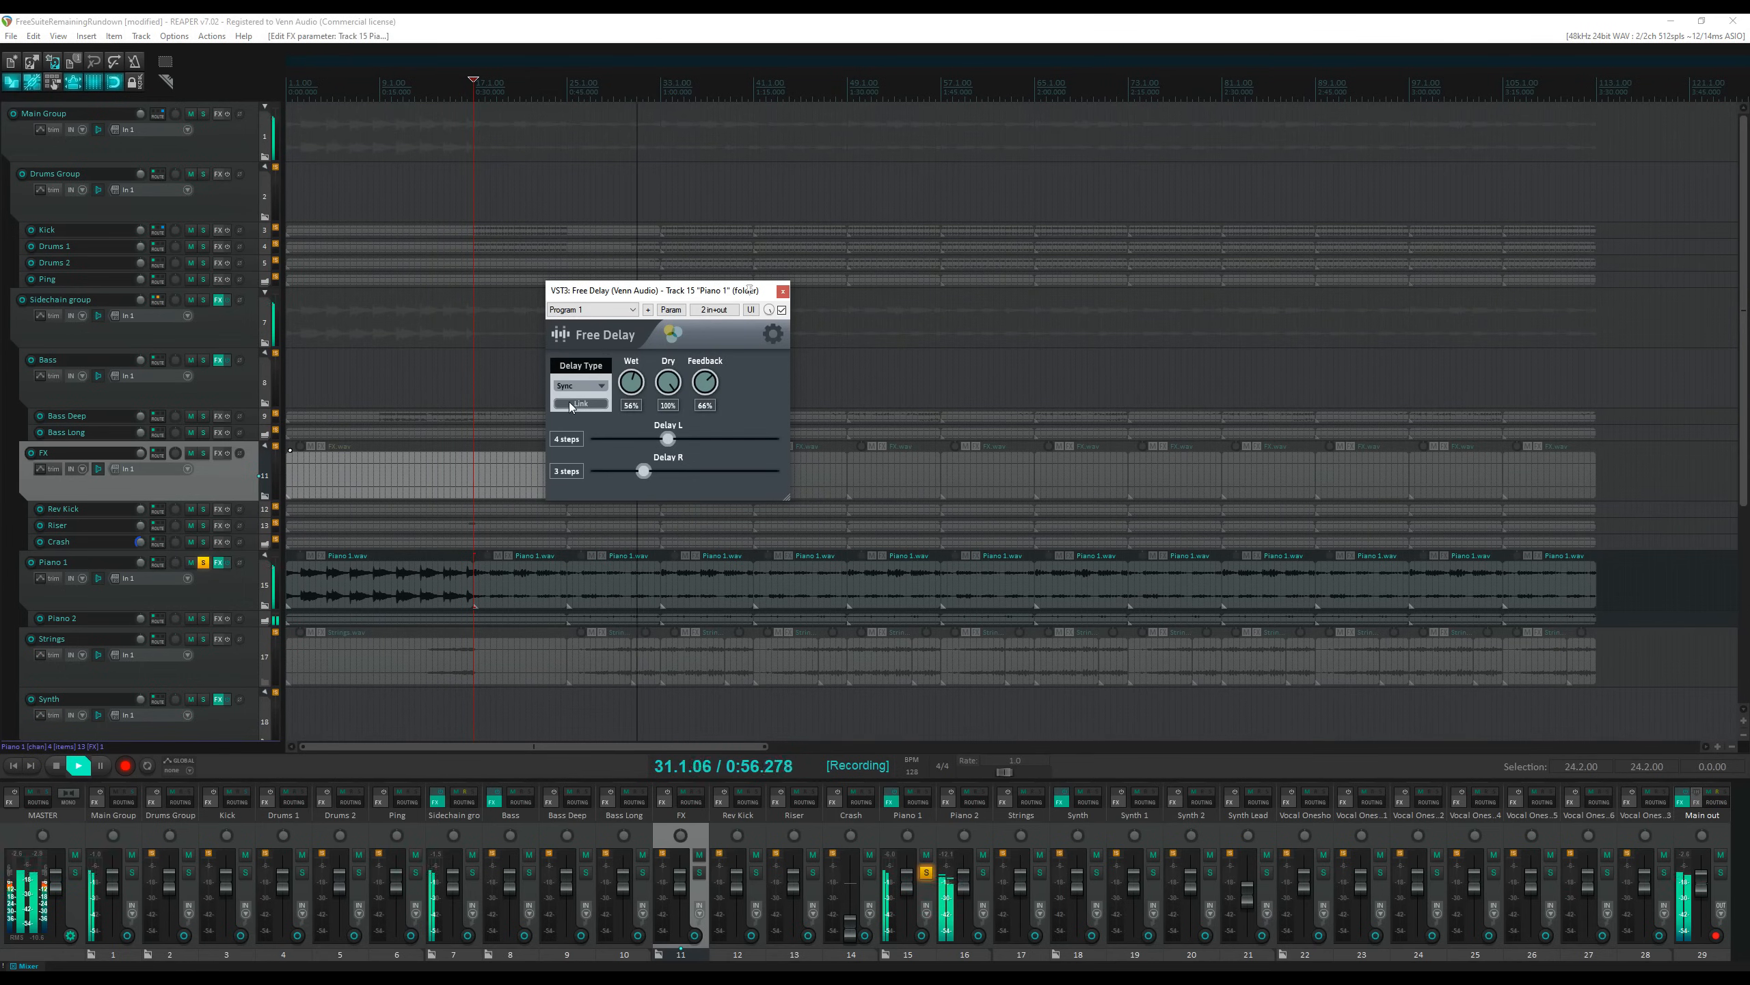
Step: Switch Free Delay to milliseconds, set the linked left delay to about 850 ms and close the plugin
{"action": "left_click", "coordinate": [586, 386]}
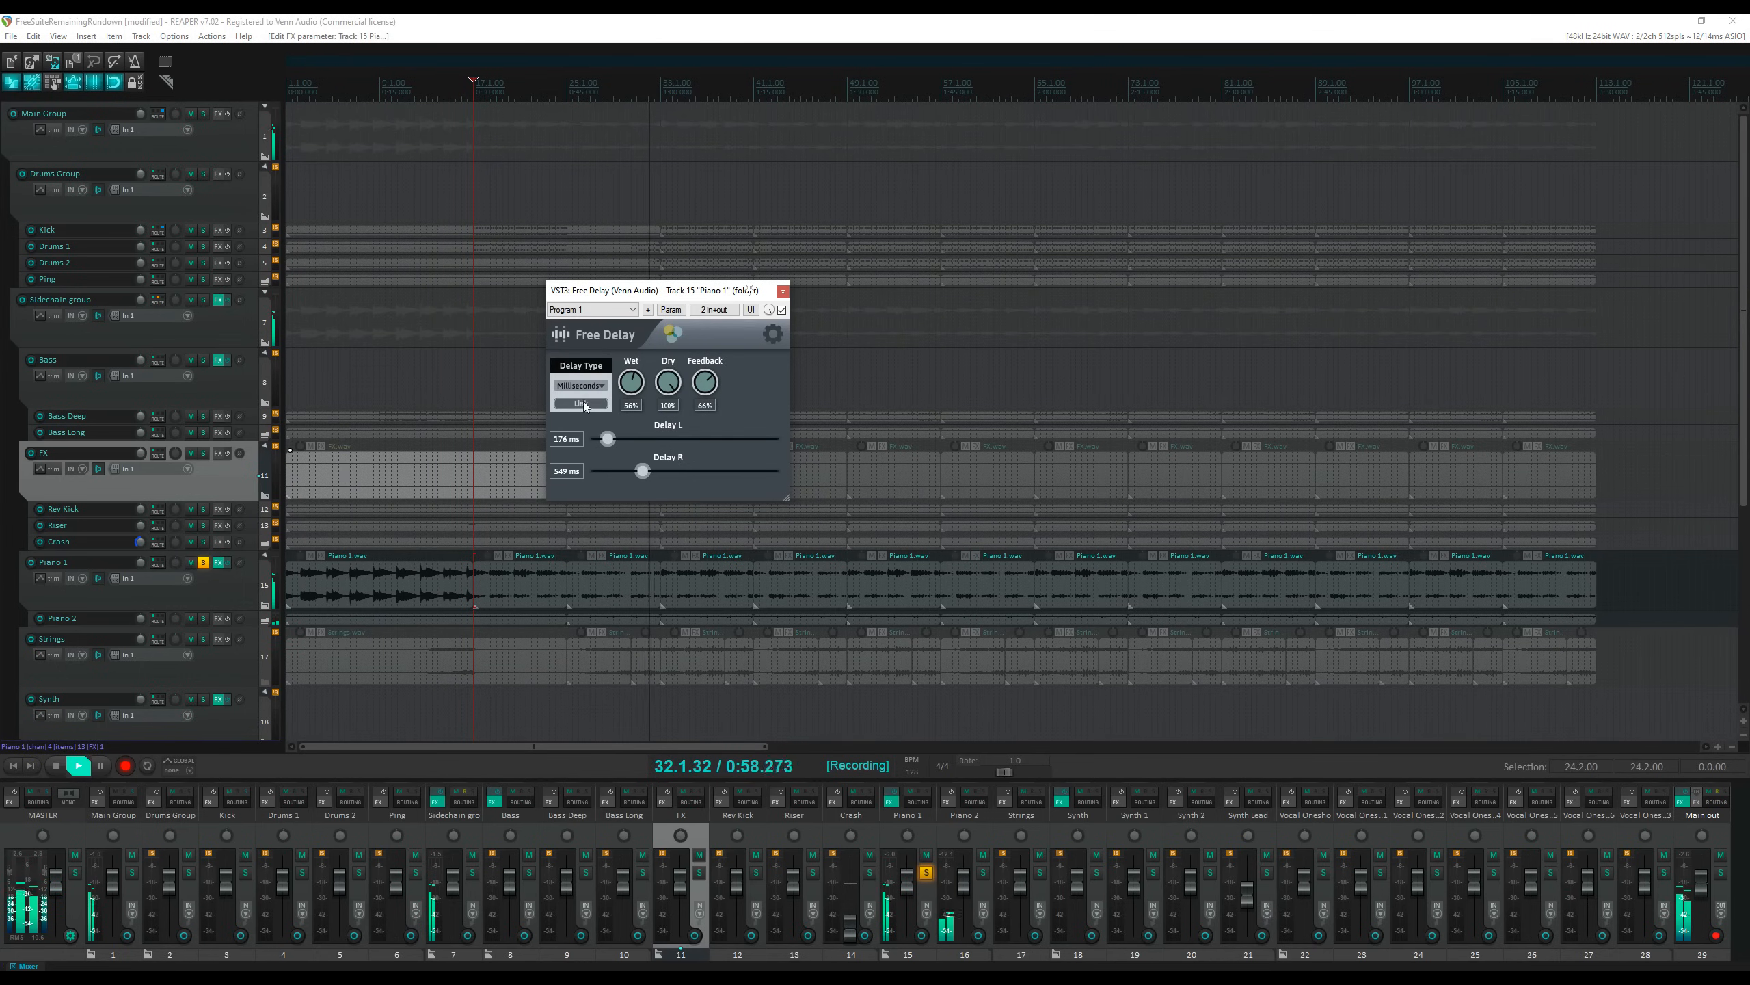
{"action": "left_click_drag", "start_coordinate": [614, 438], "coordinate": [671, 437]}
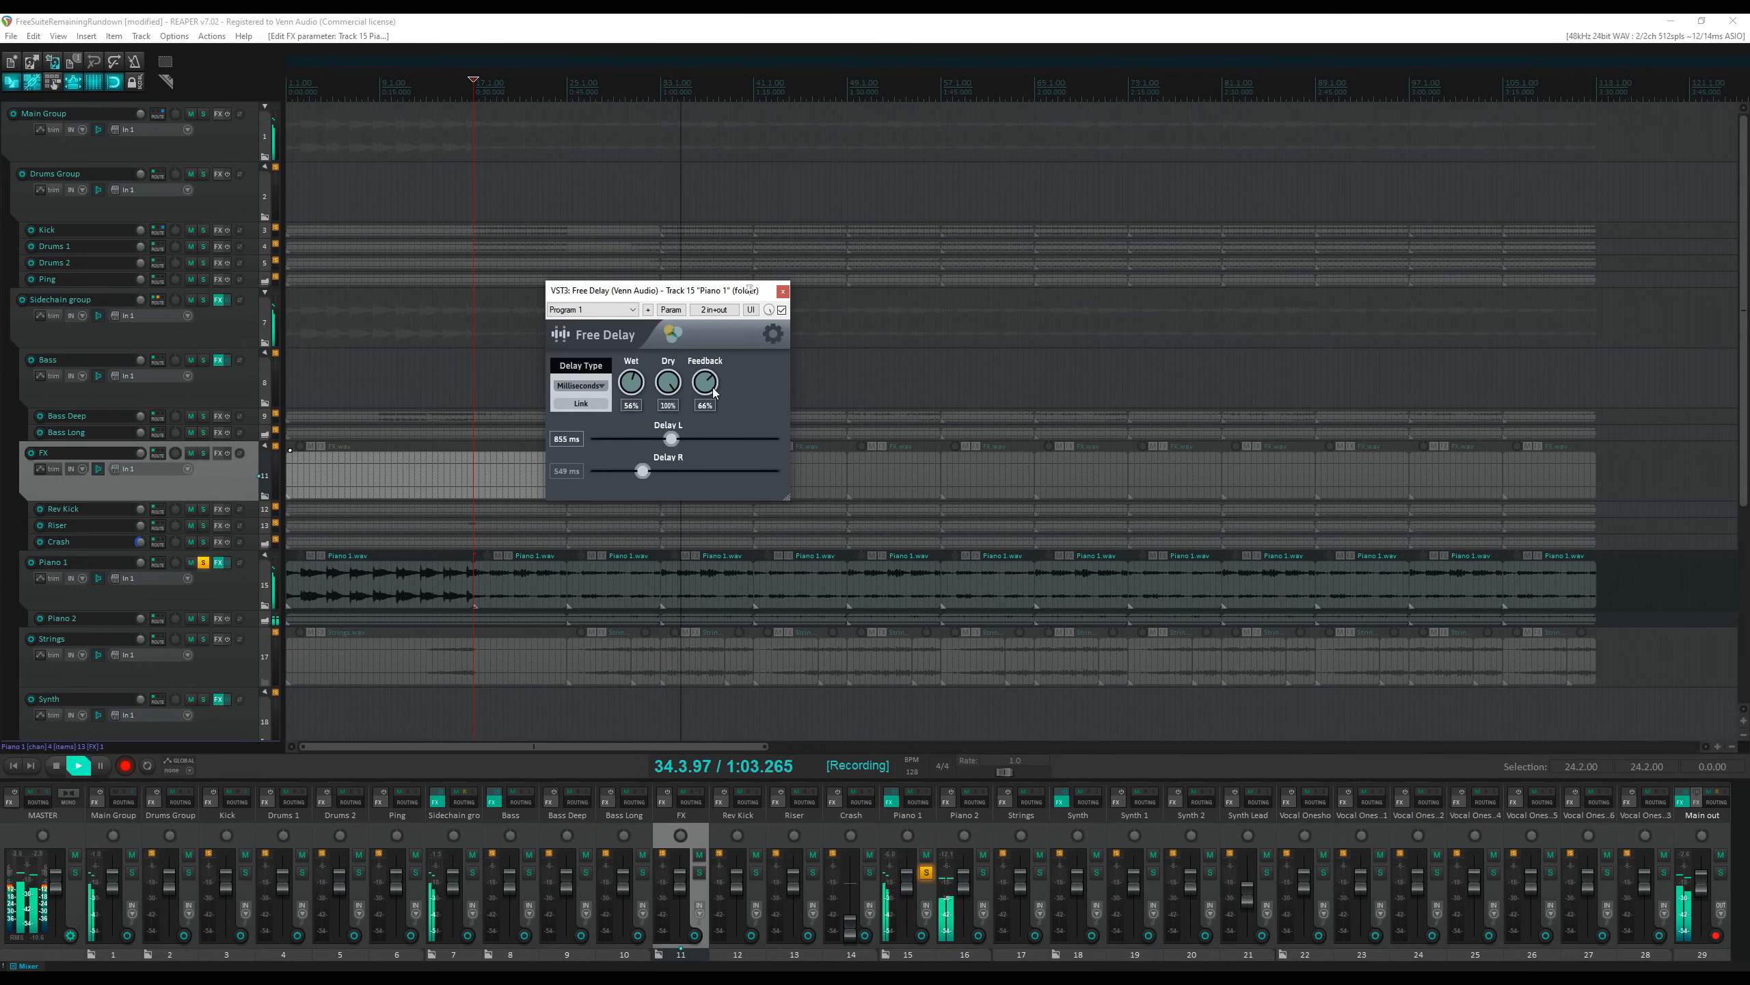
{"action": "left_click", "coordinate": [783, 291]}
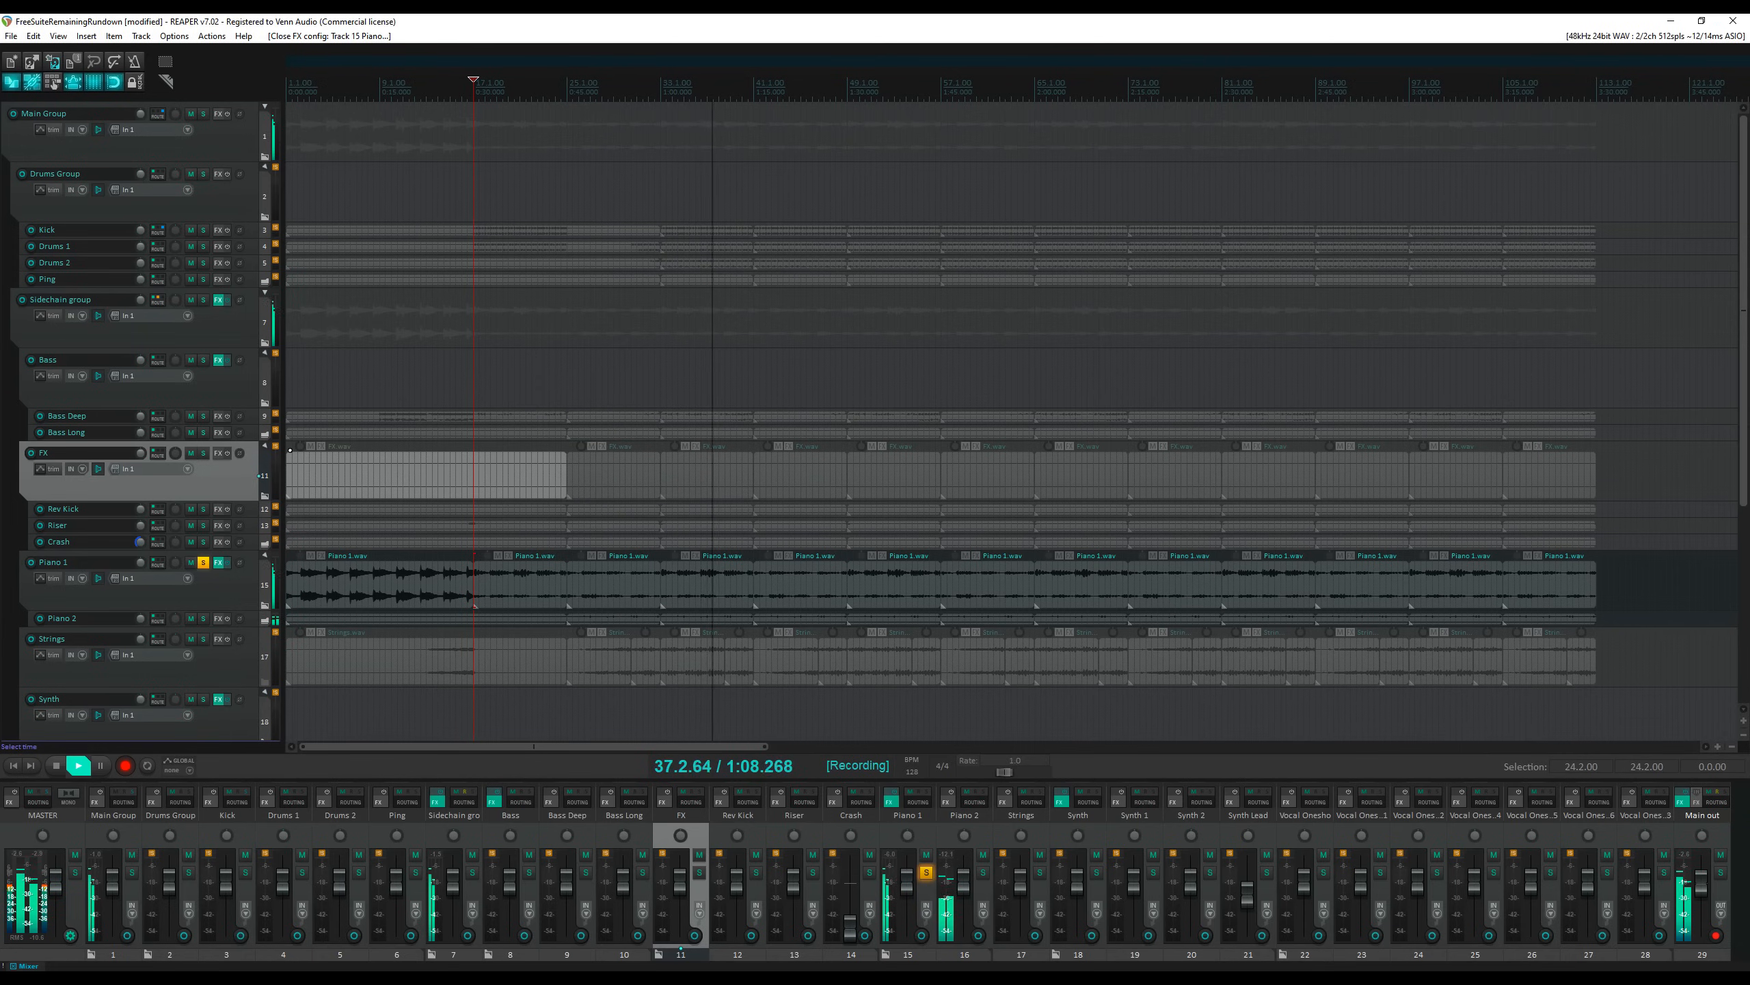
Step: Open the Sidechain group's Free Gain, reposition its window and unsolo Piano 1
{"action": "left_click", "coordinate": [218, 301]}
{"action": "left_click_drag", "start_coordinate": [1316, 280], "coordinate": [858, 109]}
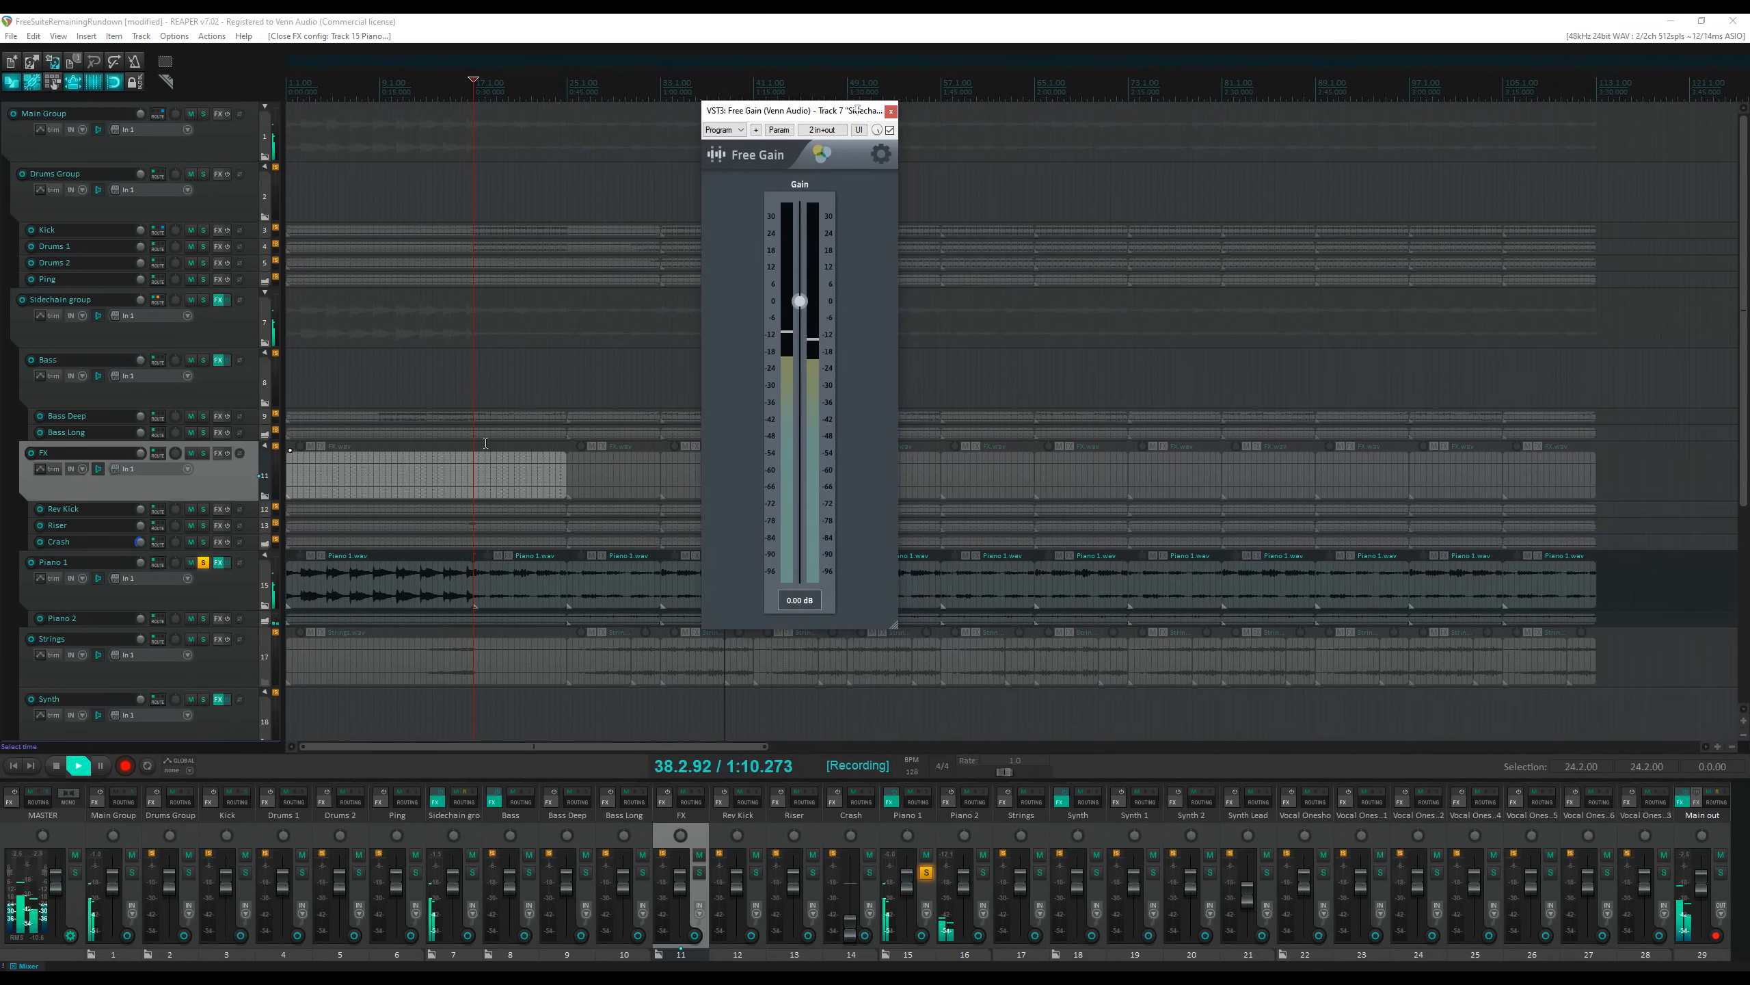
{"action": "left_click", "coordinate": [204, 562]}
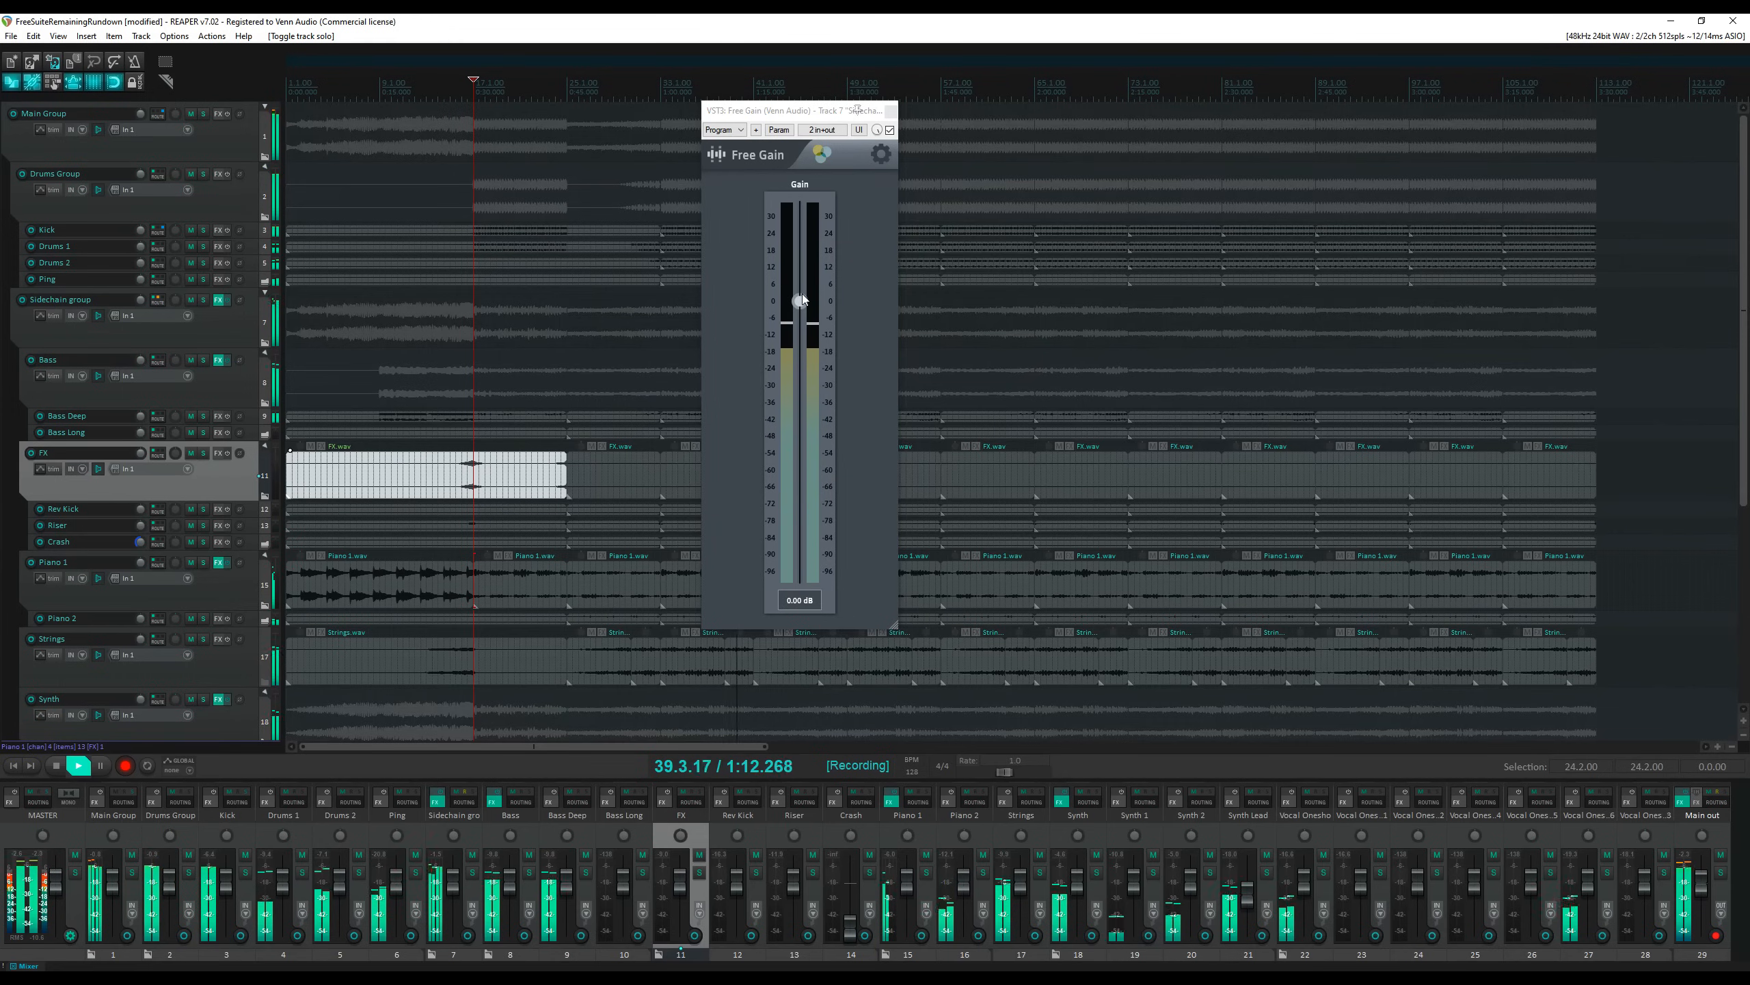
Step: Try different Free Gain levels on the Sidechain group, enlarge the plugin window and set the gain to 0 dB
{"action": "left_click_drag", "start_coordinate": [802, 304], "coordinate": [807, 341]}
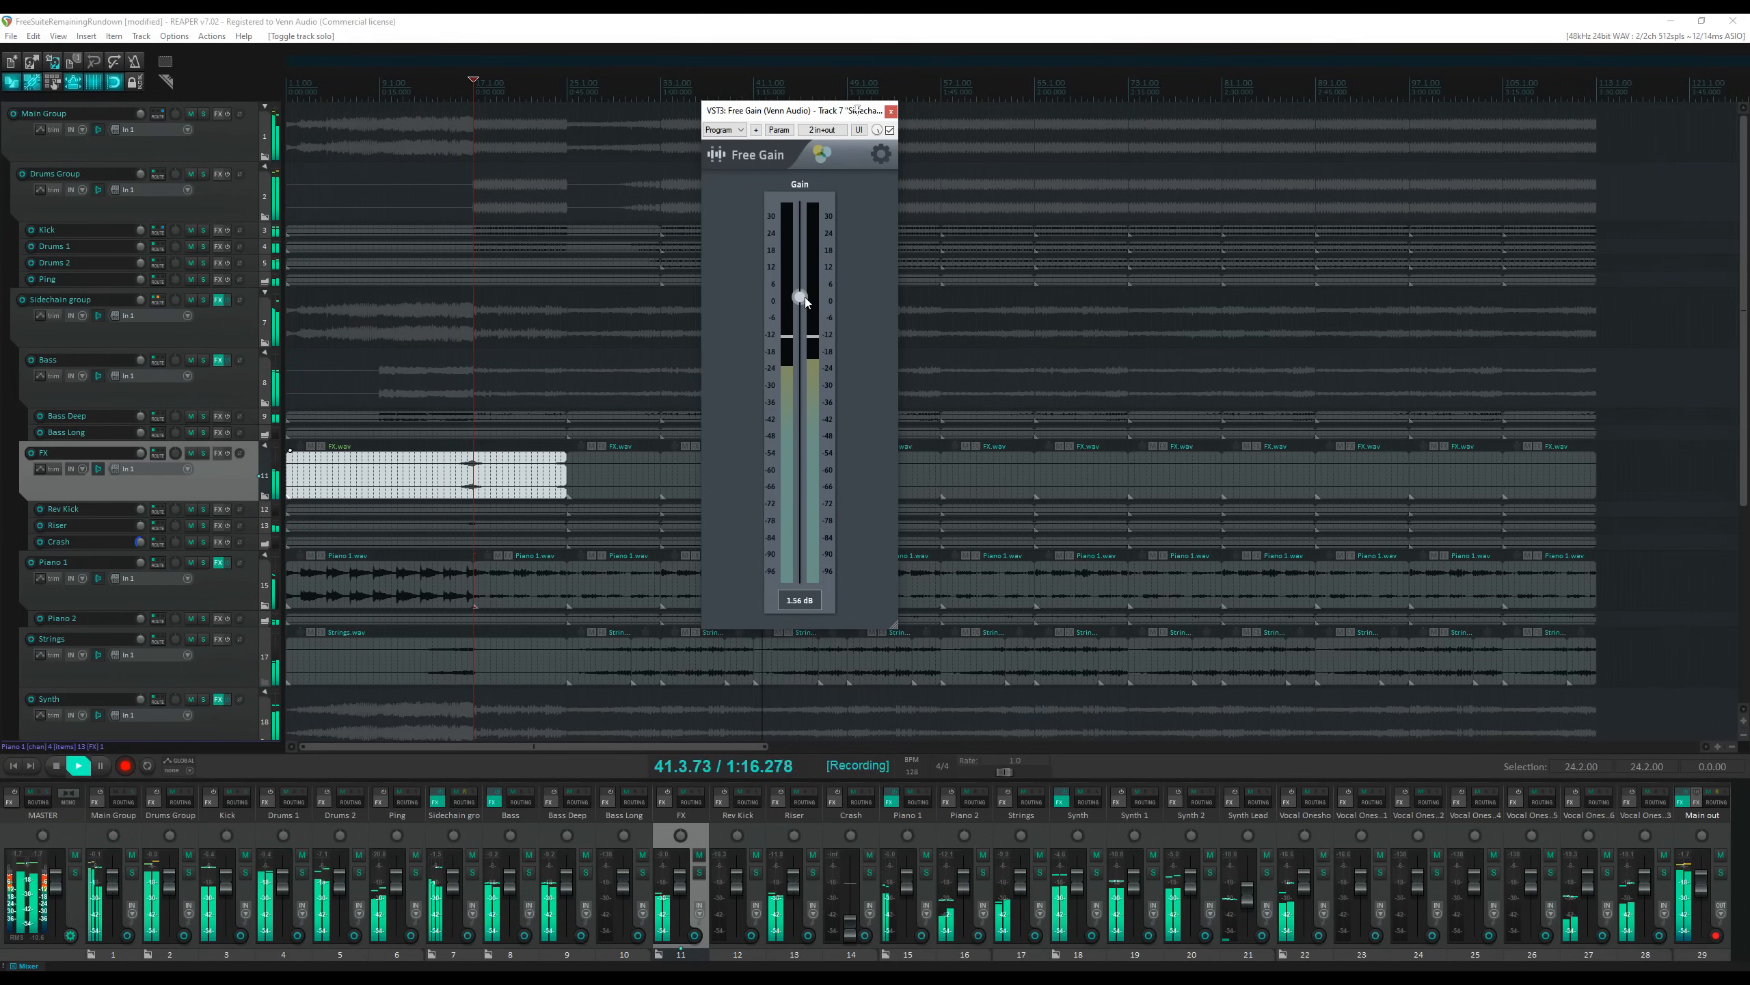
{"action": "double_click", "coordinate": [804, 626]}
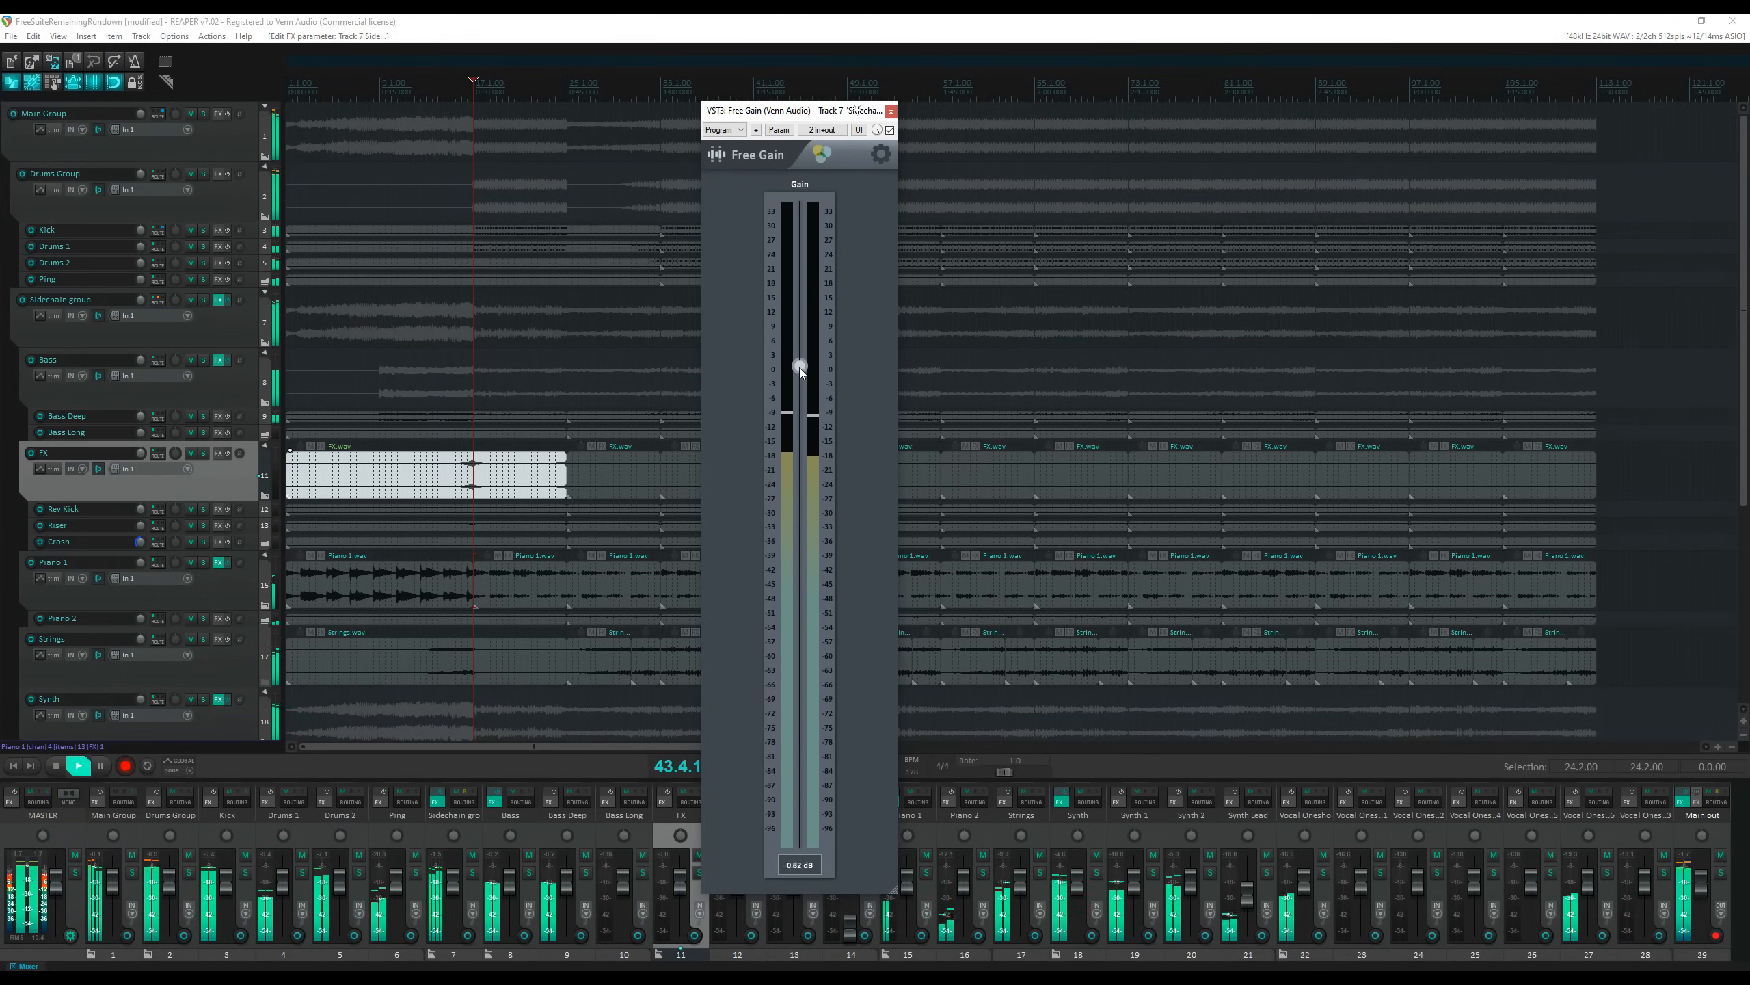
{"action": "left_click_drag", "start_coordinate": [798, 397], "coordinate": [797, 410]}
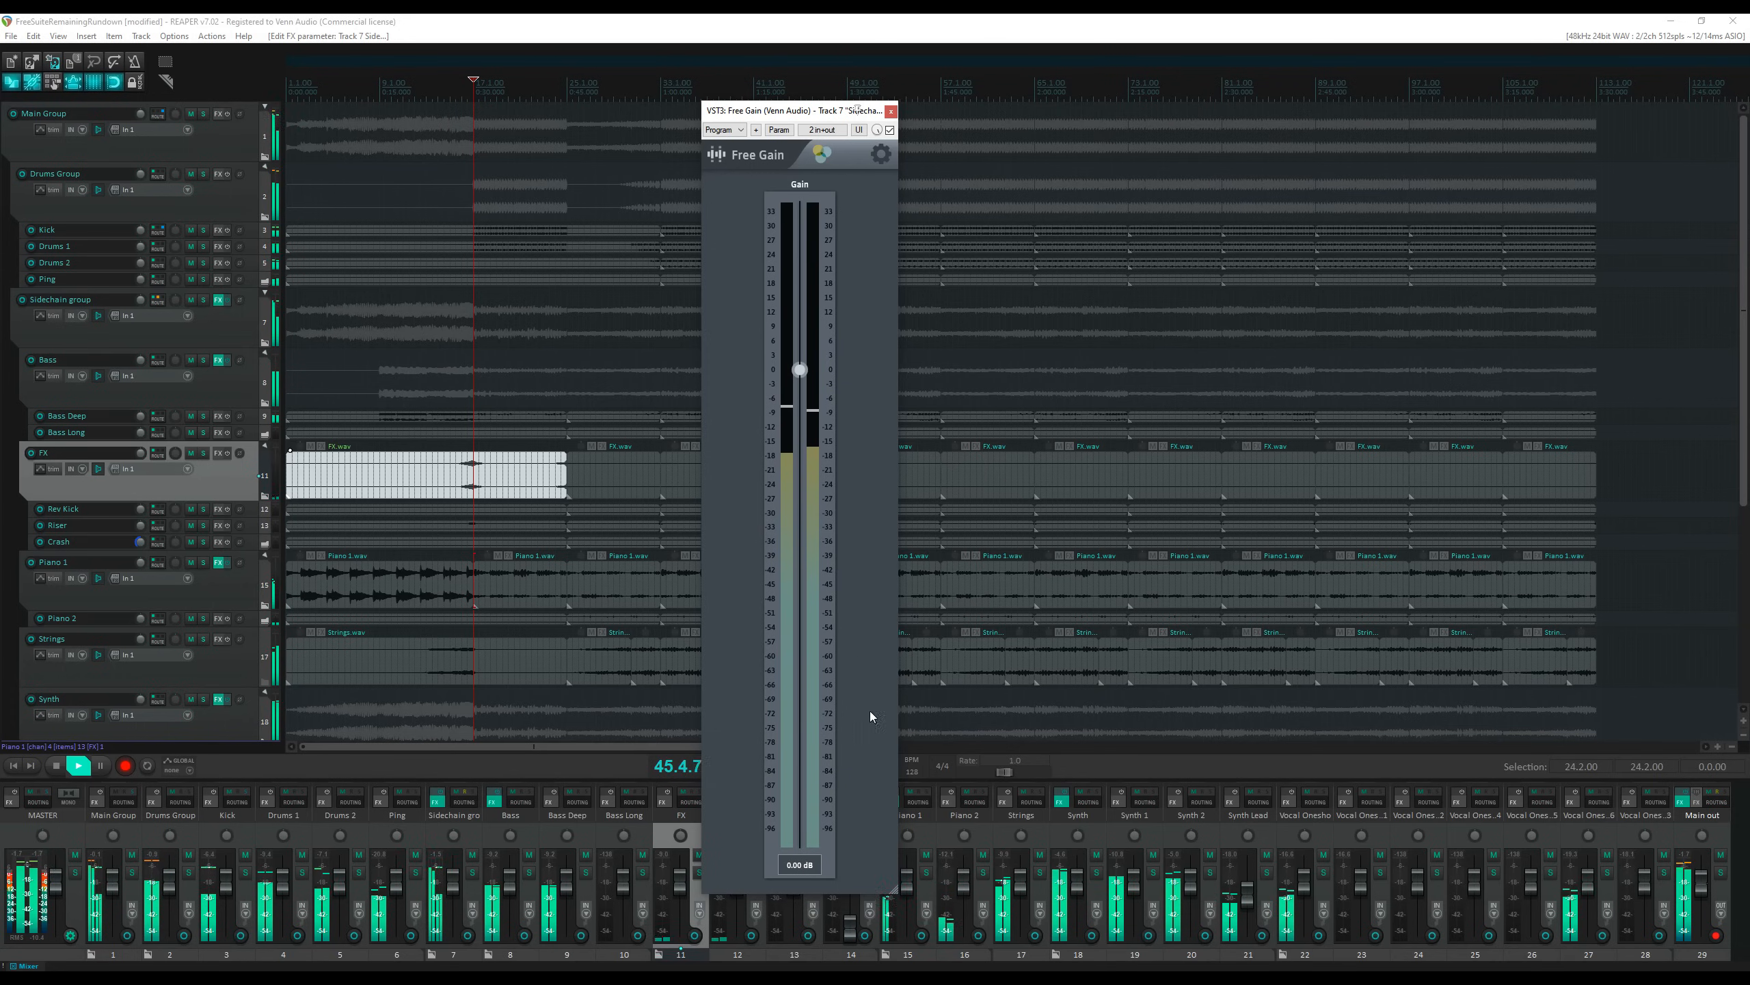
Step: Close Free Gain, position Free Pan on the Sidechain group and try different pan settings and channel gains
{"action": "left_click", "coordinate": [891, 111]}
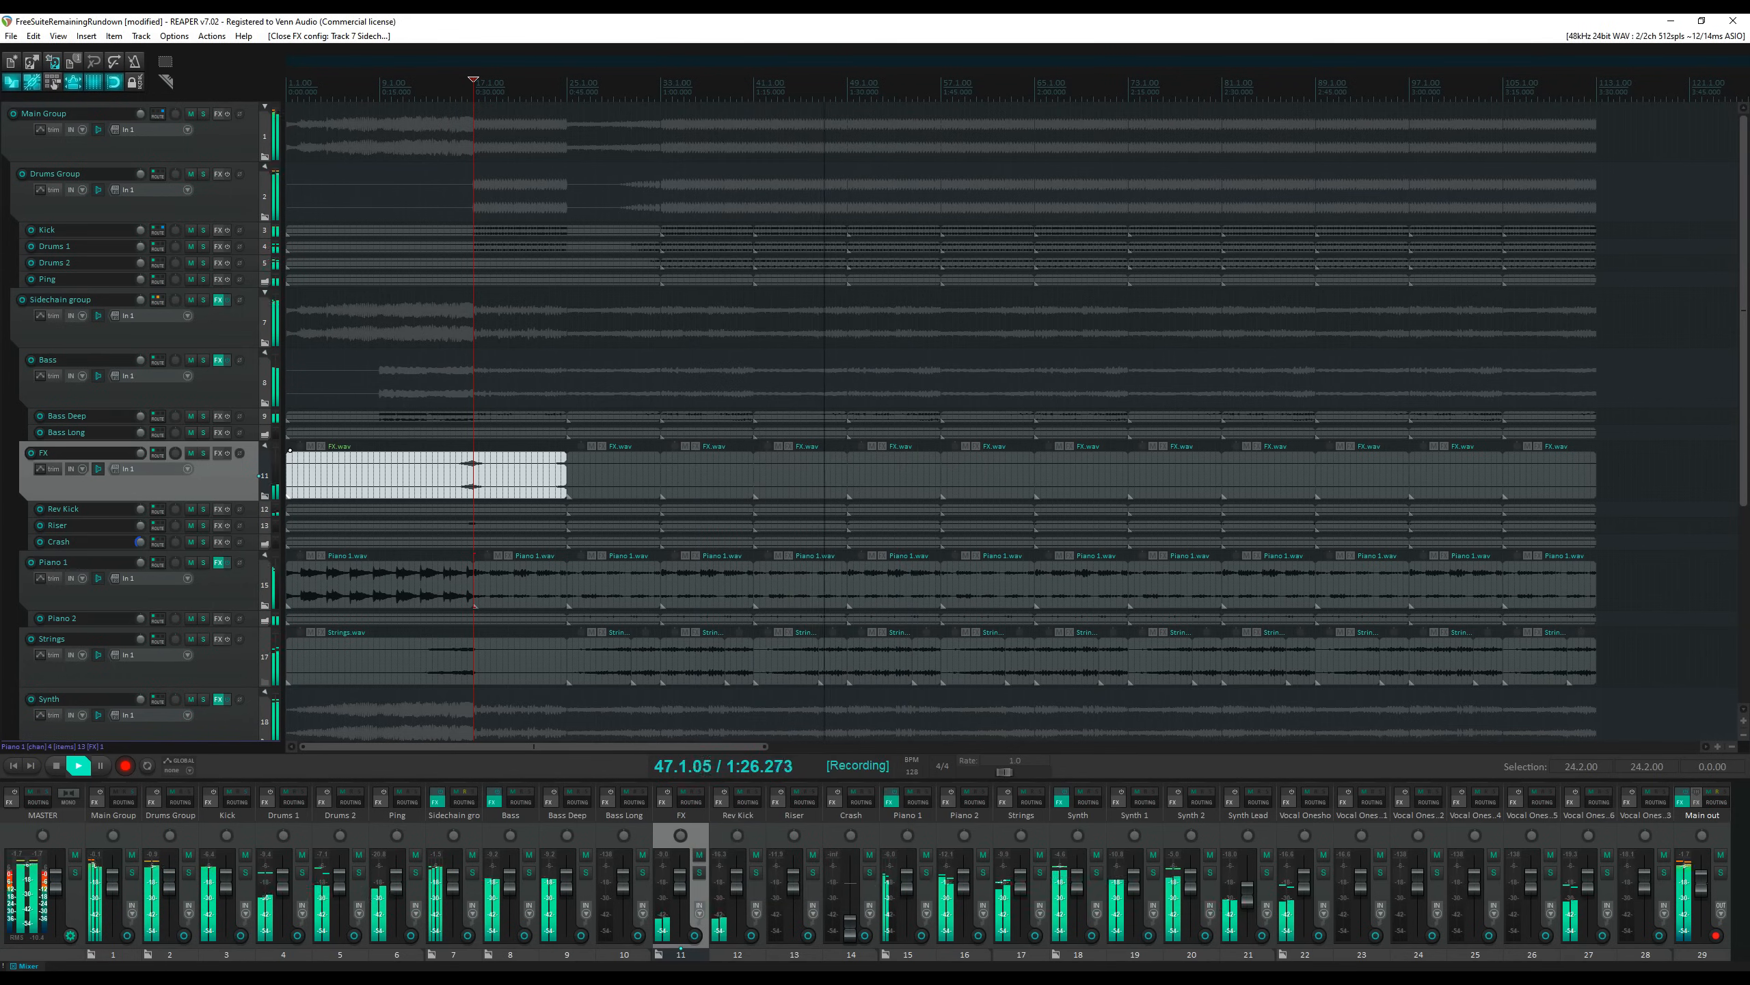
{"action": "left_click_drag", "start_coordinate": [1749, 544], "coordinate": [744, 302]}
{"action": "mouse_move", "coordinate": [745, 431]}
{"action": "left_mouse_down"}
{"action": "mouse_move", "coordinate": [732, 387]}
{"action": "mouse_move", "coordinate": [734, 416]}
{"action": "left_mouse_up"}
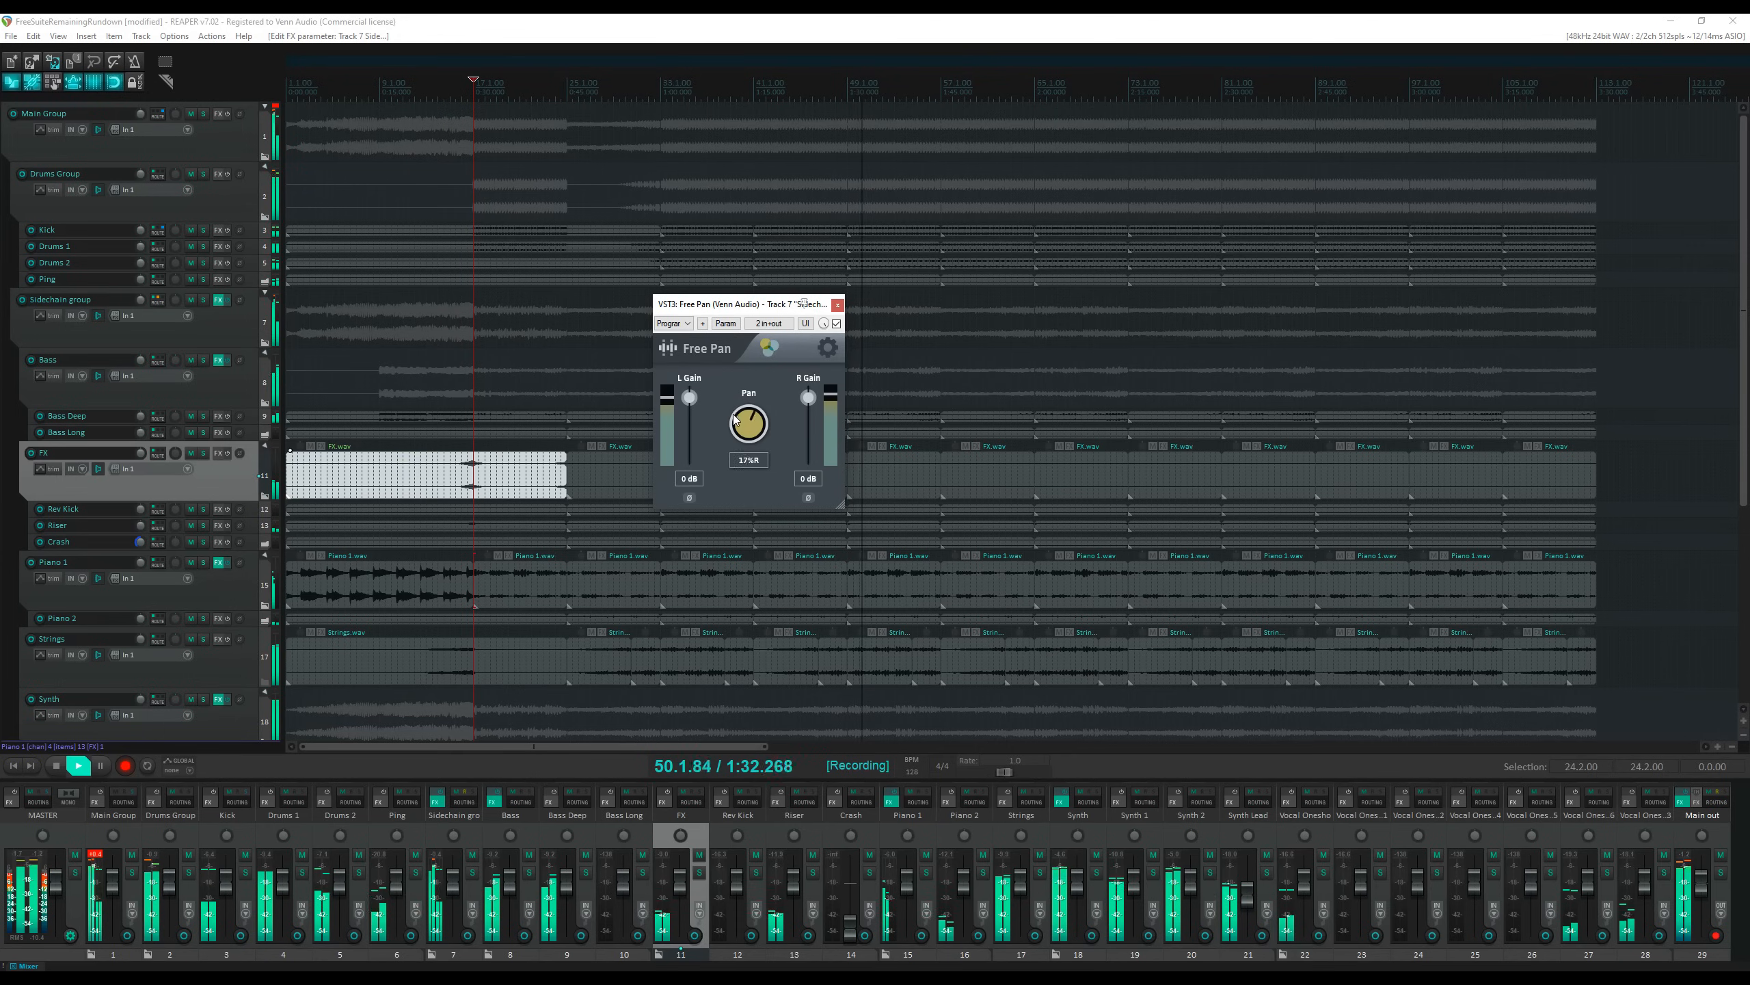
{"action": "left_click_drag", "start_coordinate": [751, 487], "coordinate": [752, 416]}
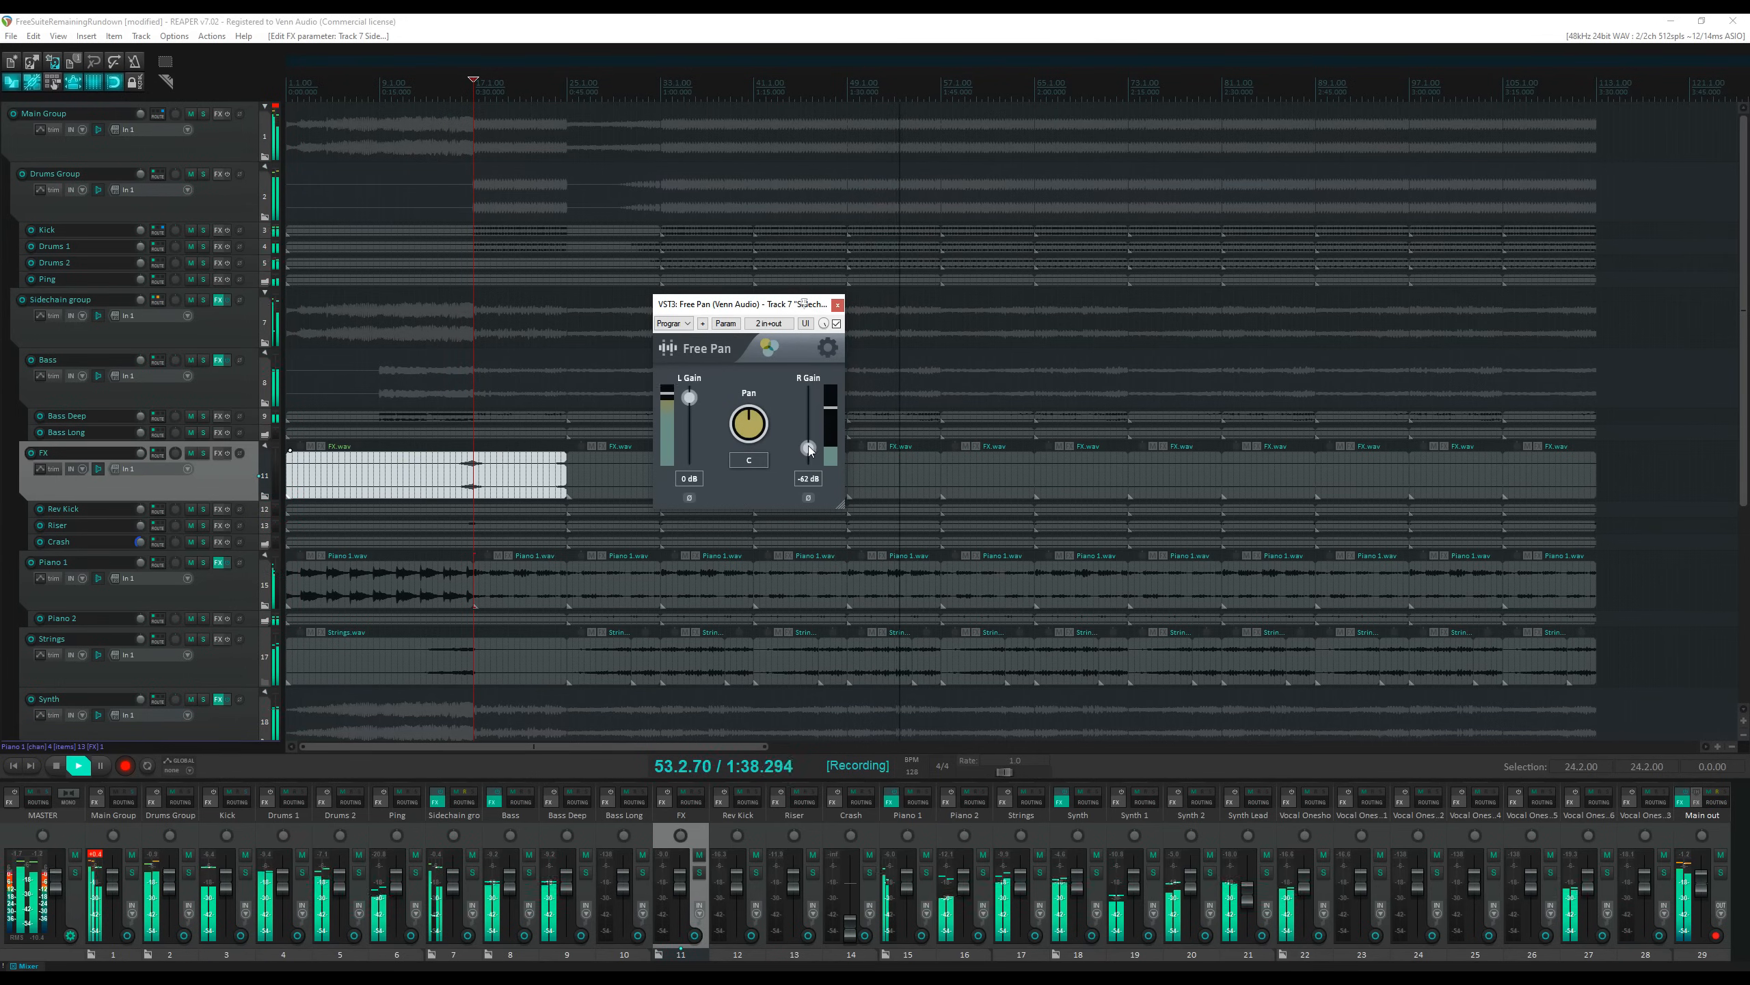
{"action": "double_click", "coordinate": [695, 444]}
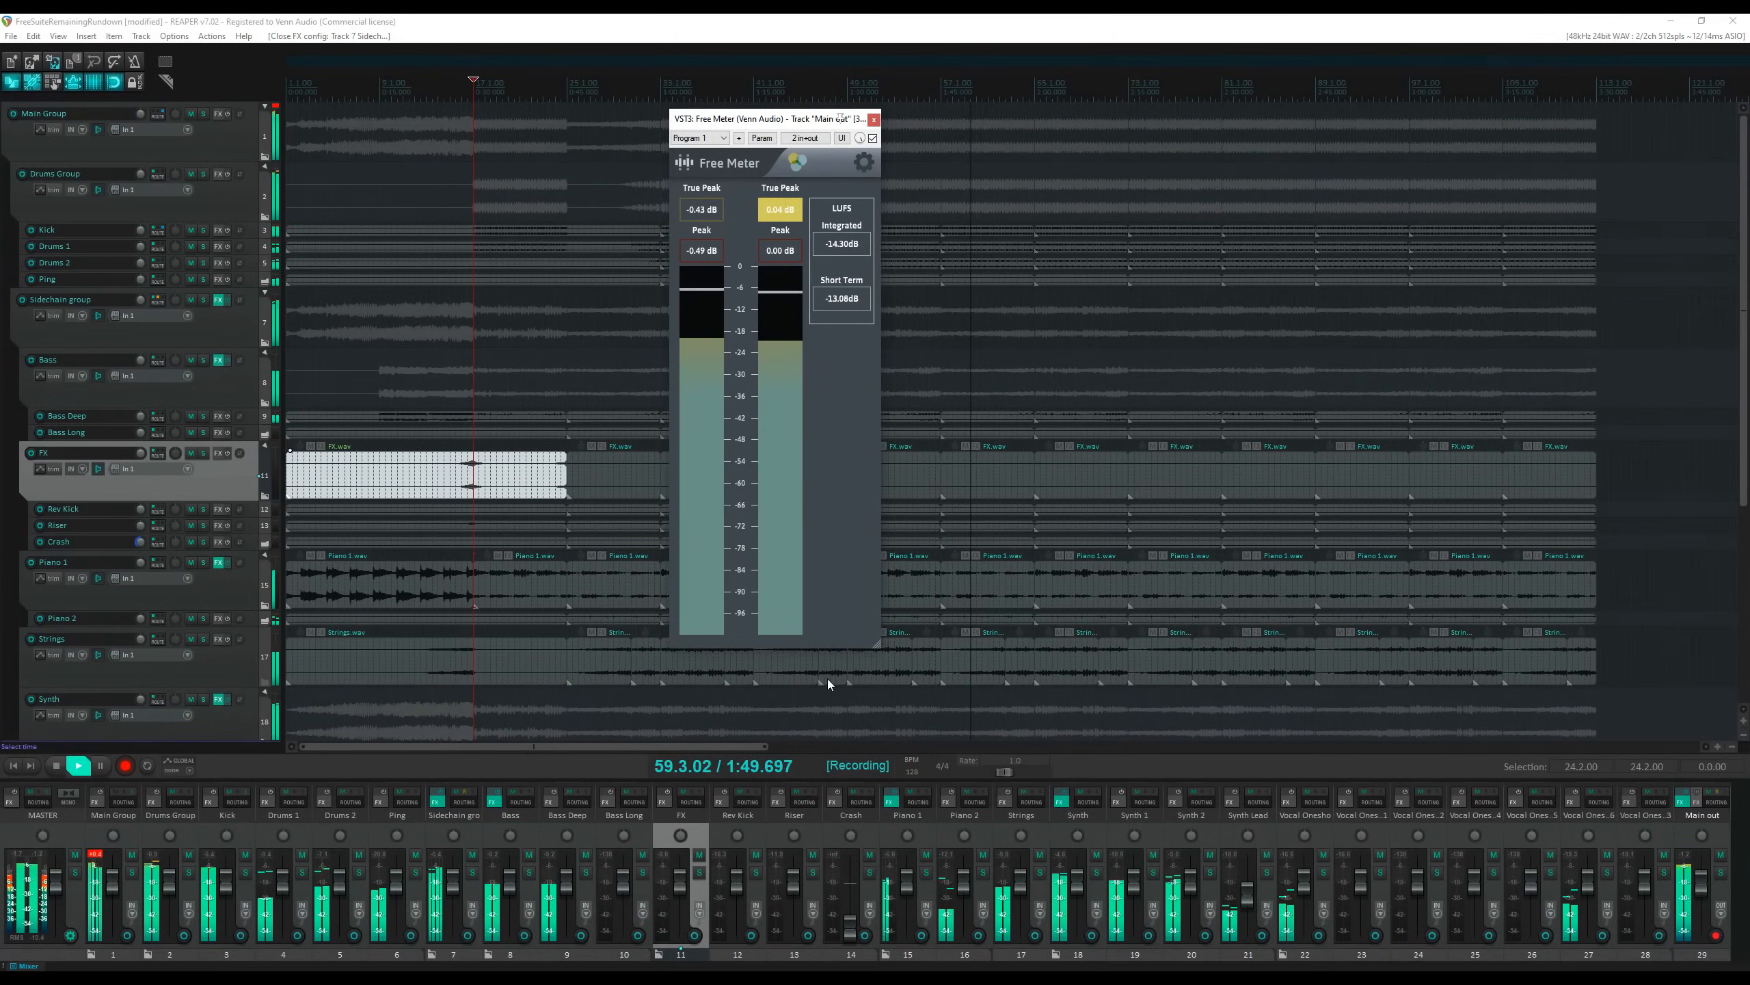
Step: Enlarge Main out's Free Meter, reset its true peak and peak readings for both channels and close the plugin
{"action": "left_click_drag", "start_coordinate": [827, 679], "coordinate": [787, 899]}
{"action": "left_click", "coordinate": [684, 216]}
{"action": "left_click", "coordinate": [795, 216]}
{"action": "left_click", "coordinate": [777, 255]}
{"action": "left_click", "coordinate": [717, 251]}
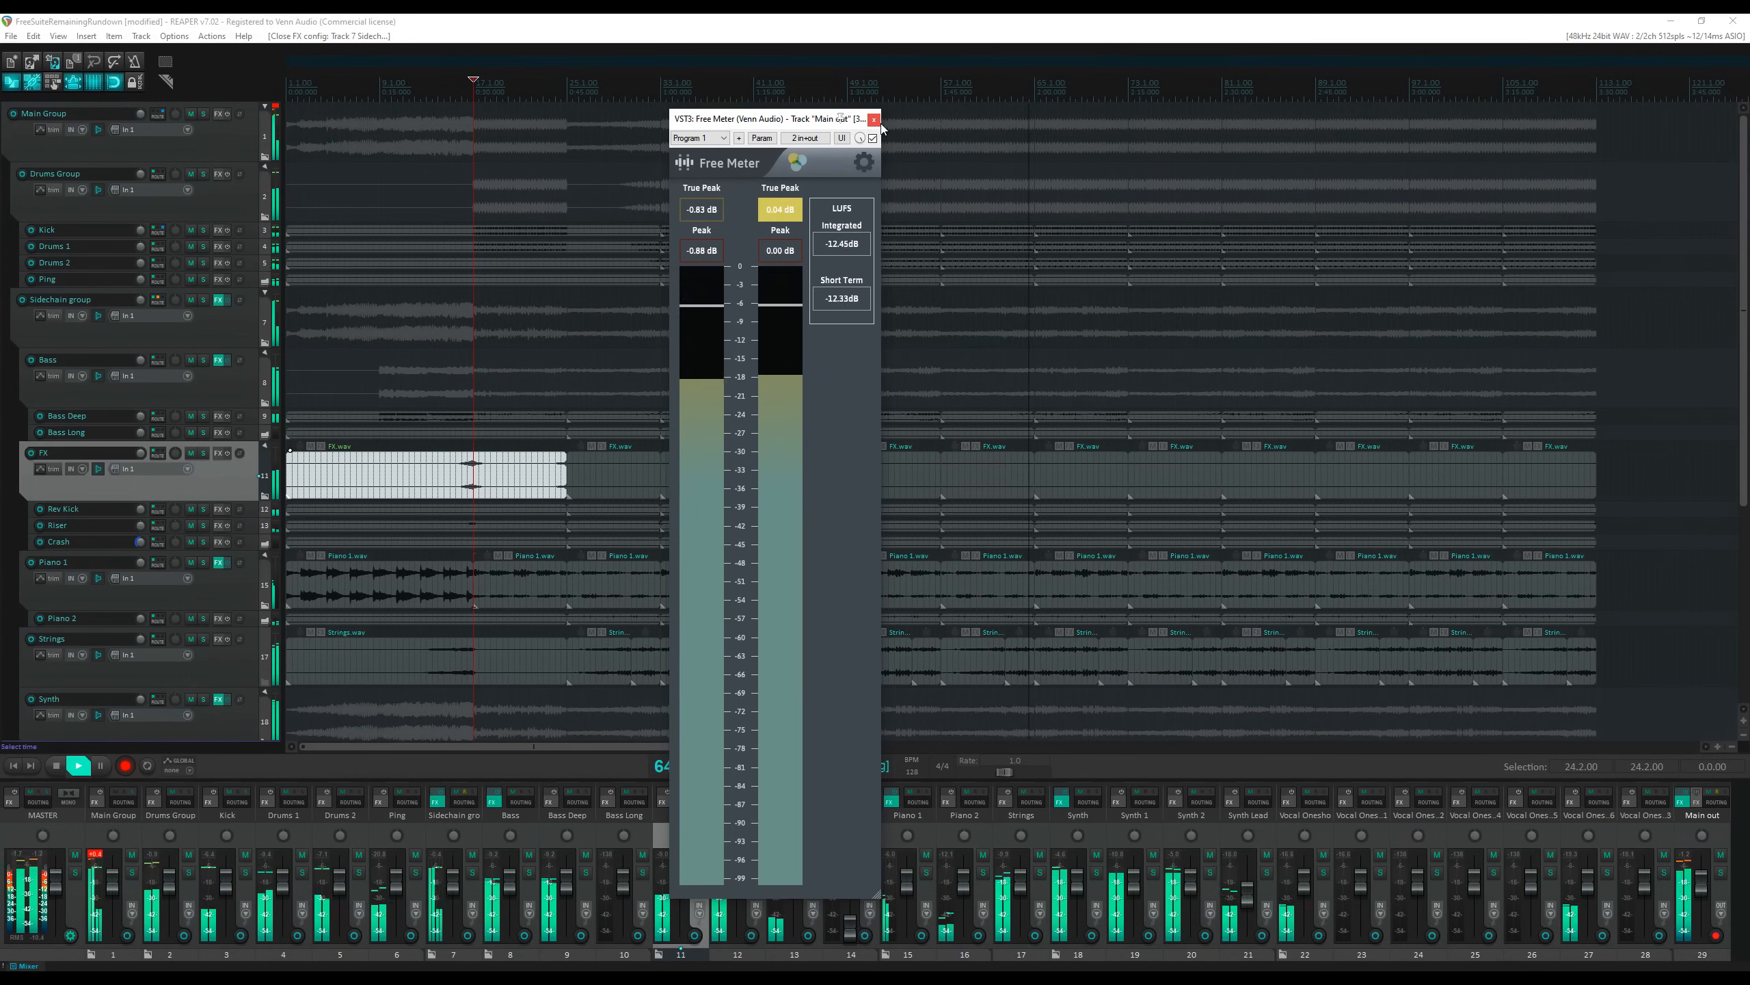
{"action": "left_click", "coordinate": [874, 119]}
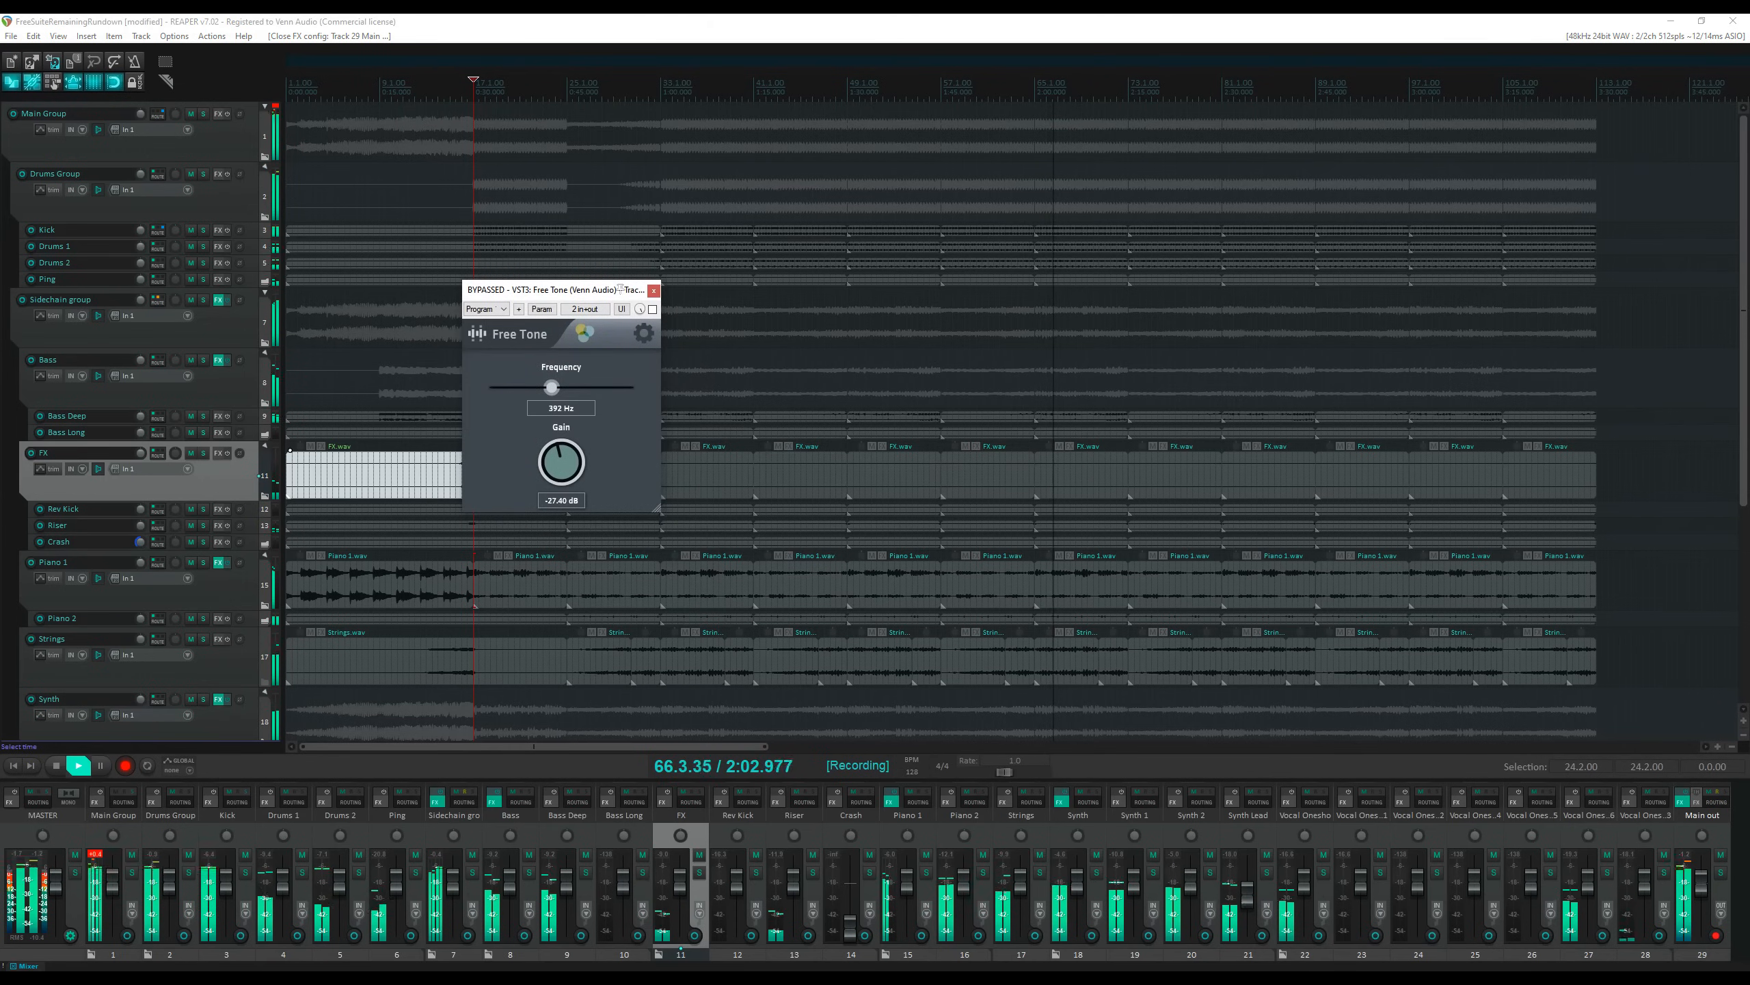
Step: Place Free EQ beside Free Tone on Main out, set the tone frequency to 469 Hz and enlarge and reposition Free Tone
{"action": "left_click_drag", "start_coordinate": [1322, 351], "coordinate": [974, 247]}
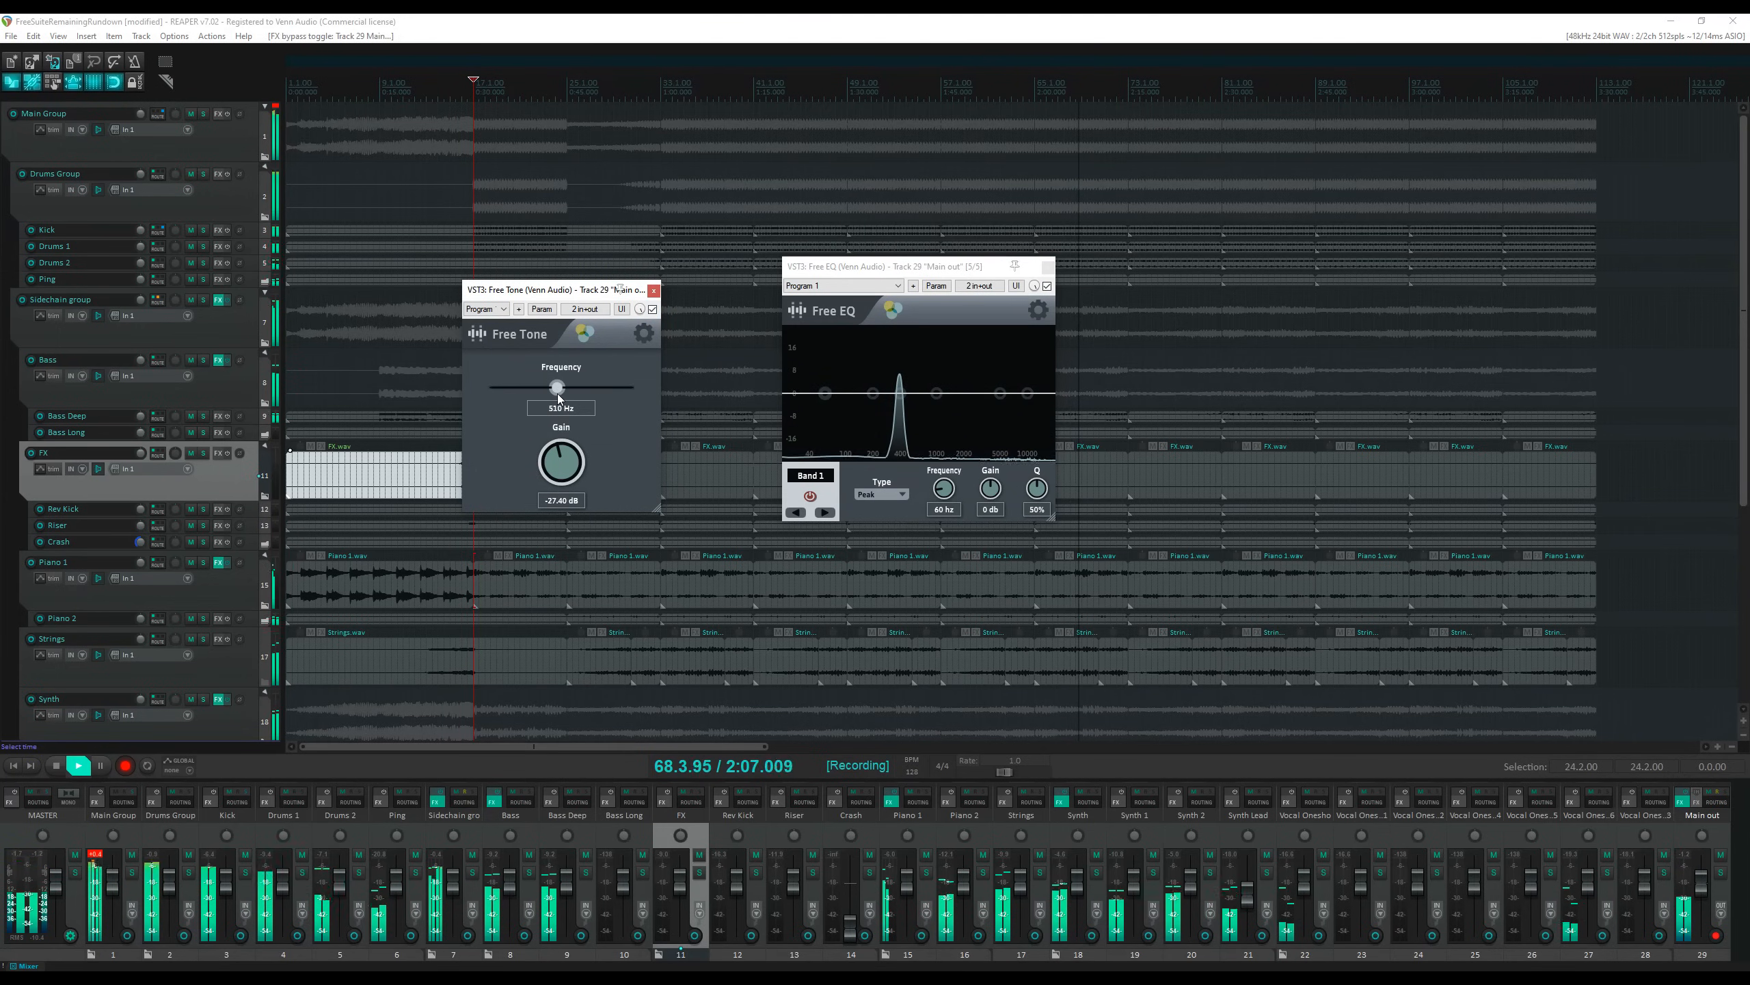
{"action": "left_click_drag", "start_coordinate": [536, 395], "coordinate": [592, 392]}
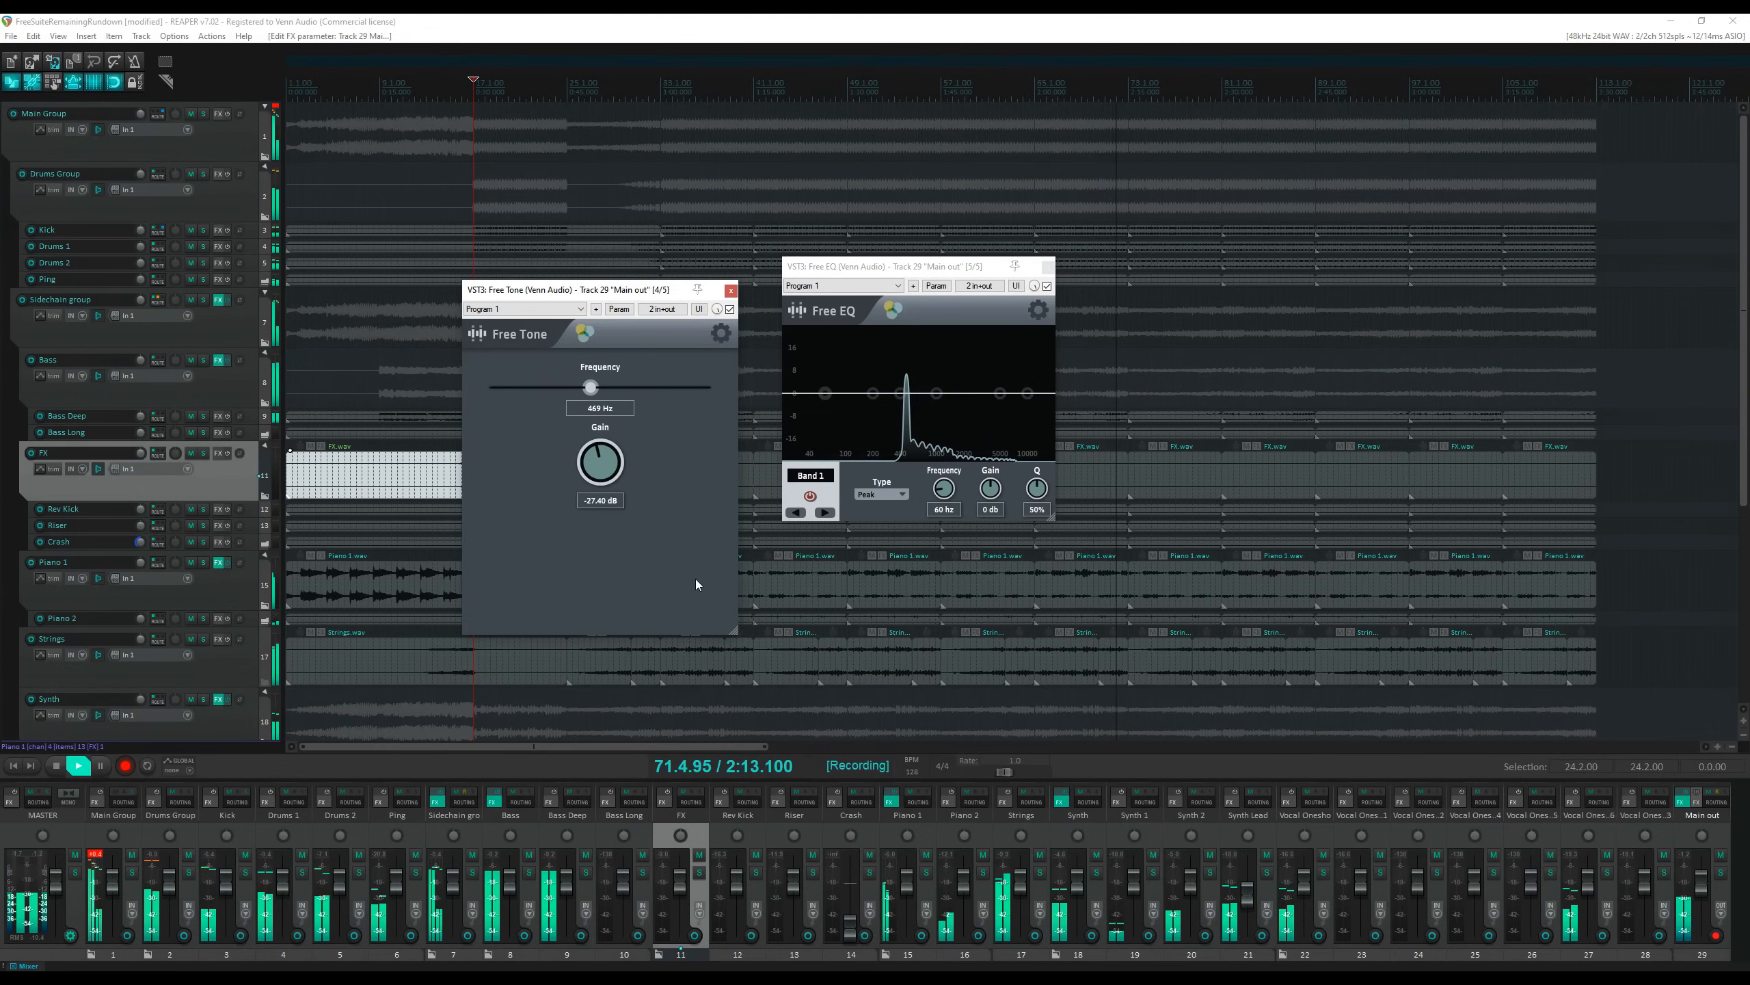
{"action": "left_click_drag", "start_coordinate": [808, 536], "coordinate": [884, 535]}
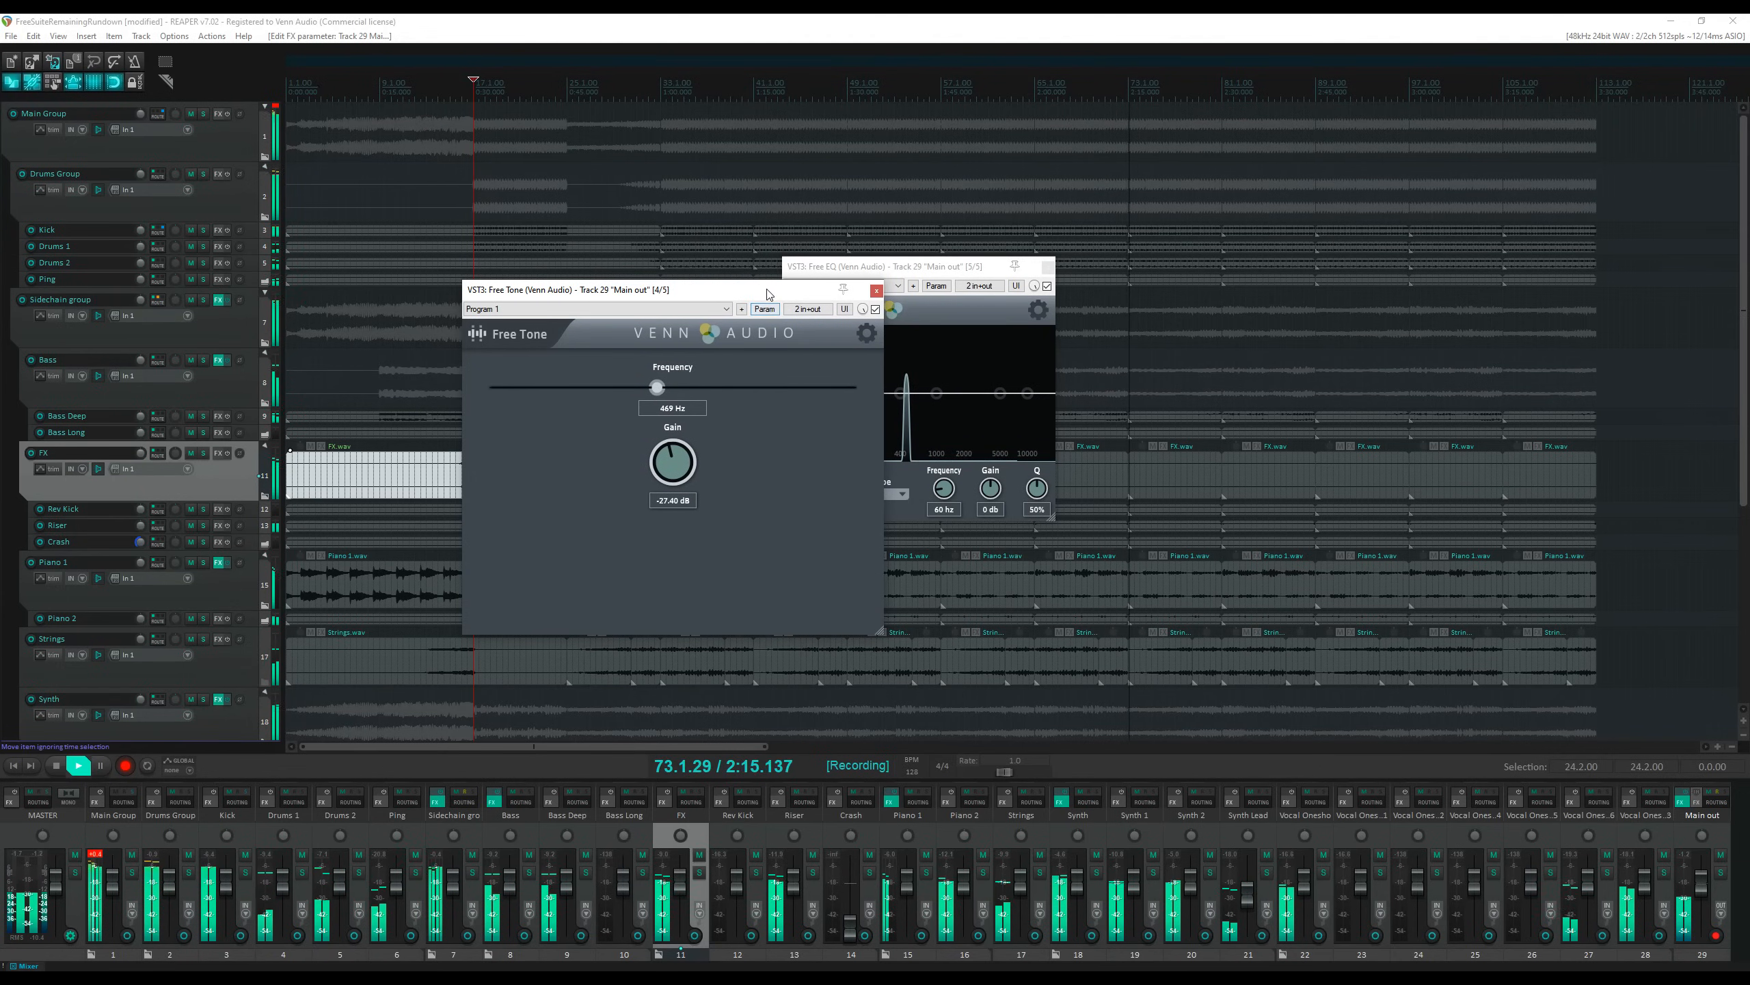
{"action": "left_click_drag", "start_coordinate": [769, 292], "coordinate": [487, 263]}
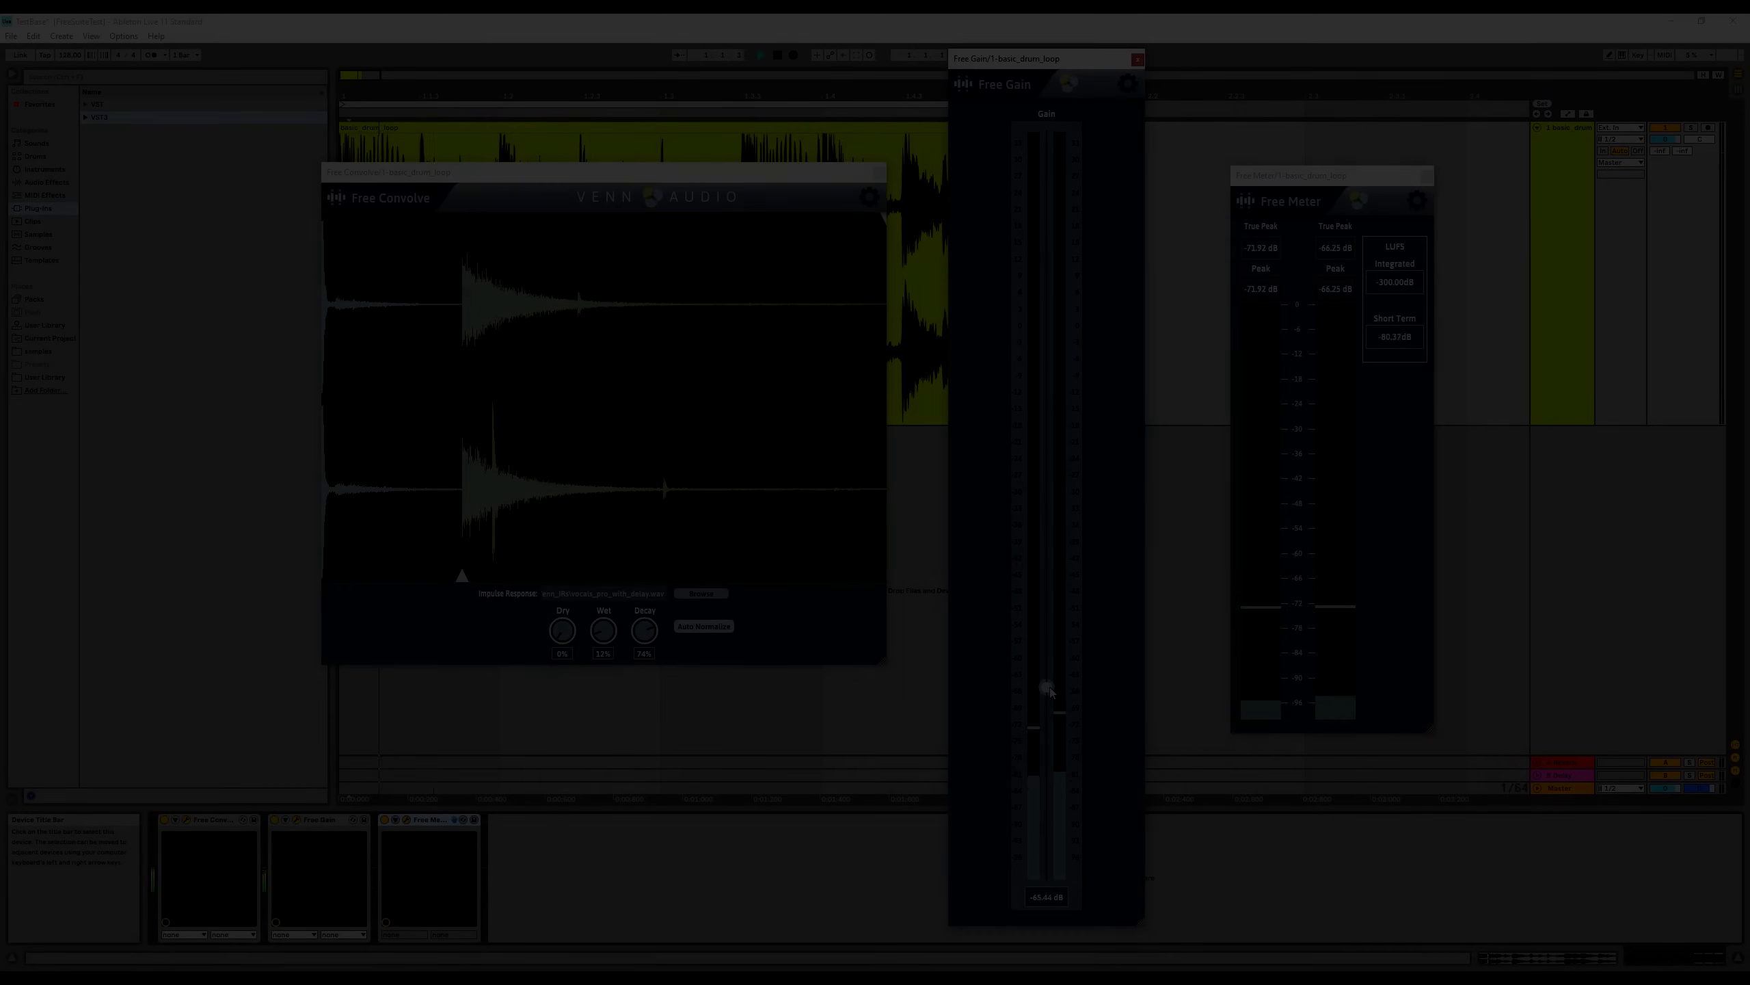
Step: Switch to Ableton Live and raise the Free Gain level on the basic_drum_loop track
{"action": "left_click_drag", "start_coordinate": [1050, 690], "coordinate": [1076, 577]}
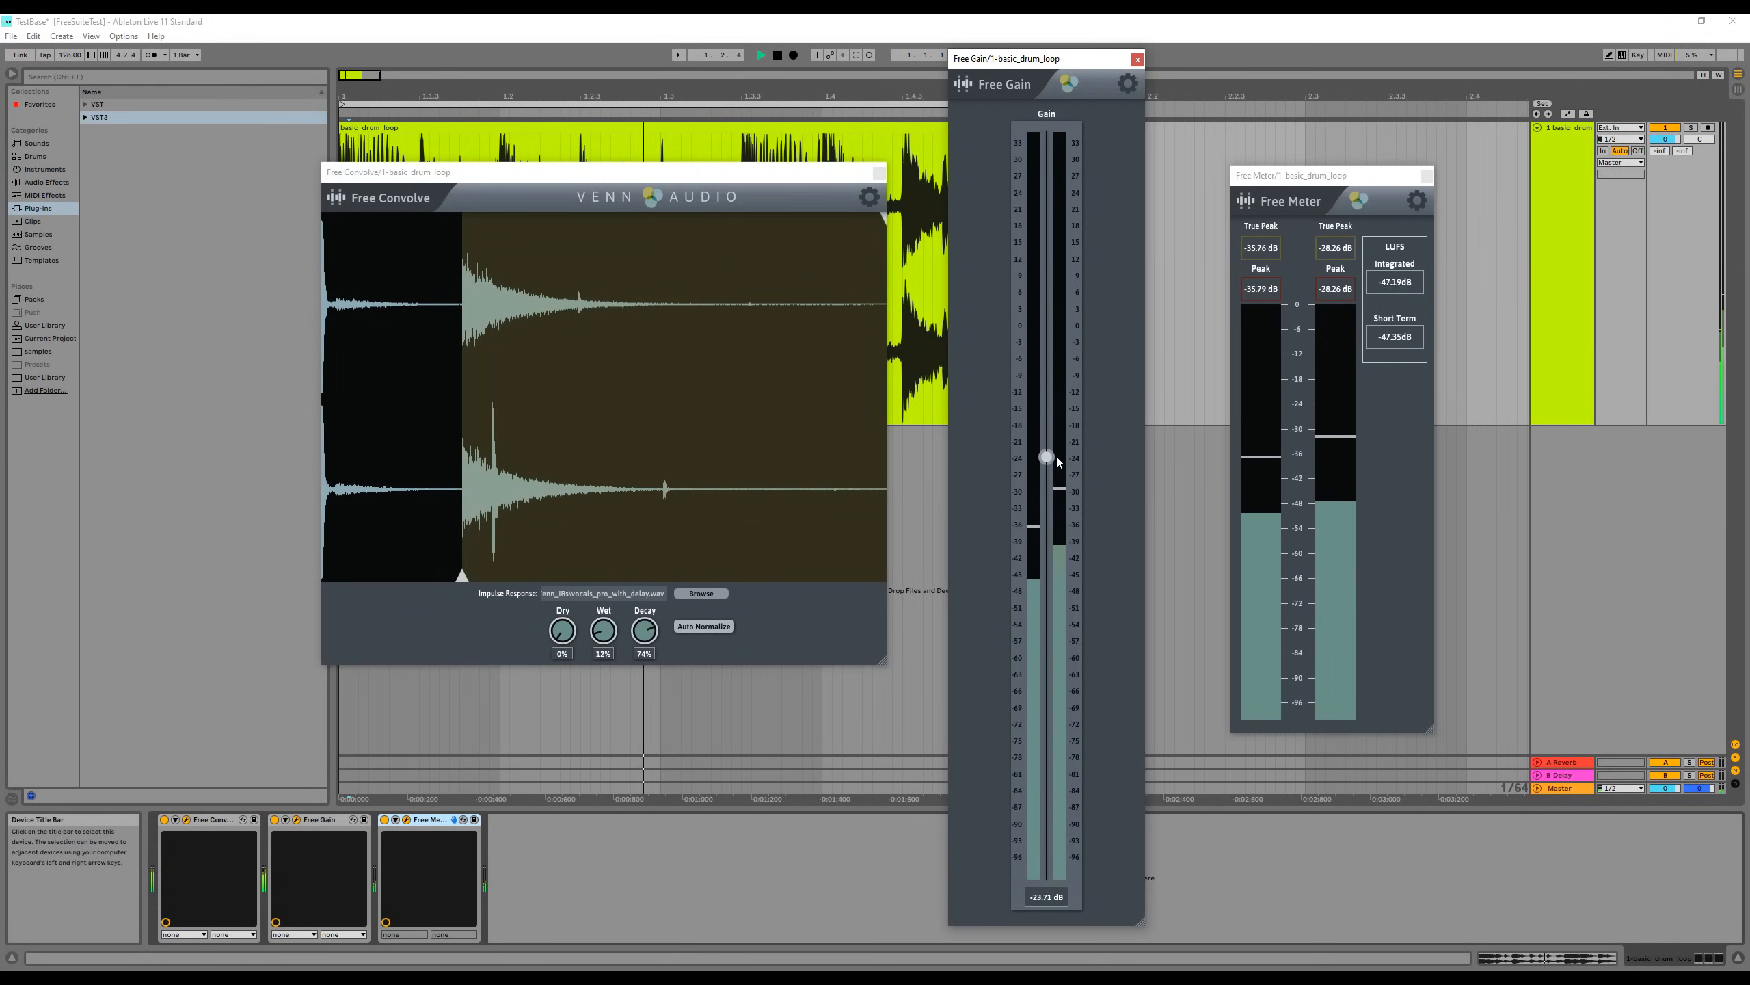
{"action": "left_click_drag", "start_coordinate": [1058, 356], "coordinate": [1062, 309]}
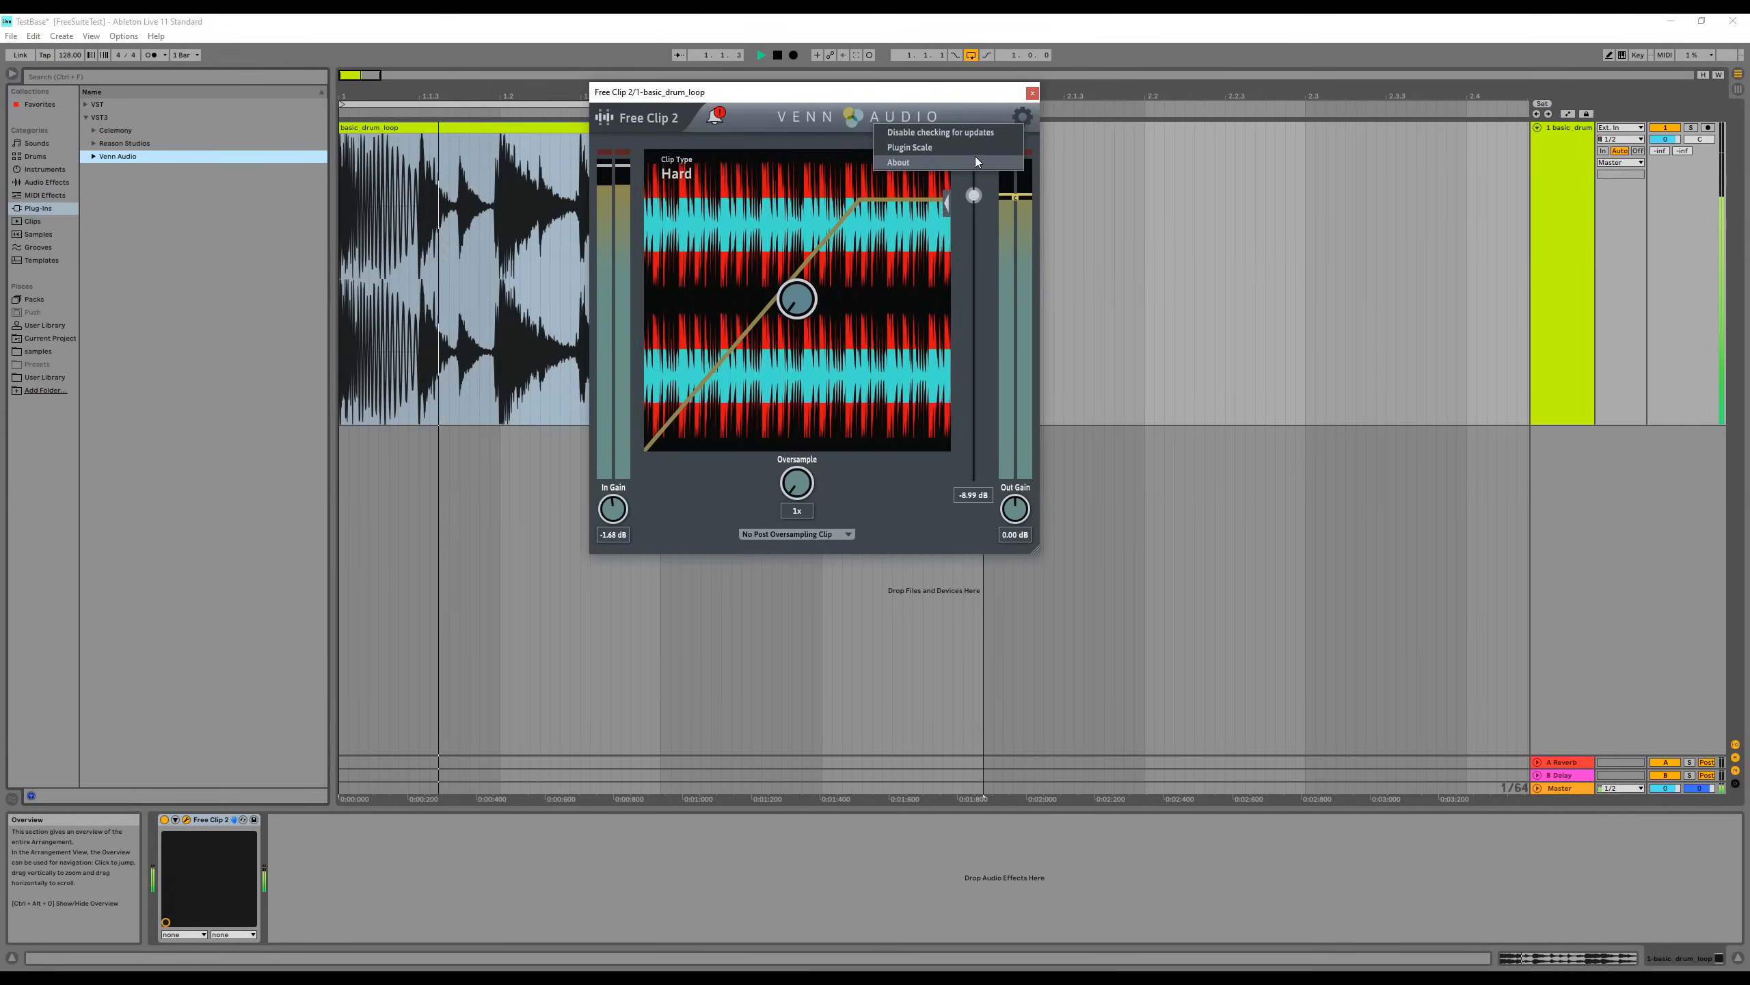
Step: Set the plugin scale of Free Clip 2 to 1.5 and close the scale dialog
{"action": "left_click", "coordinate": [975, 156]}
{"action": "double_click", "coordinate": [813, 340]}
{"action": "type", "text": "1.5"}
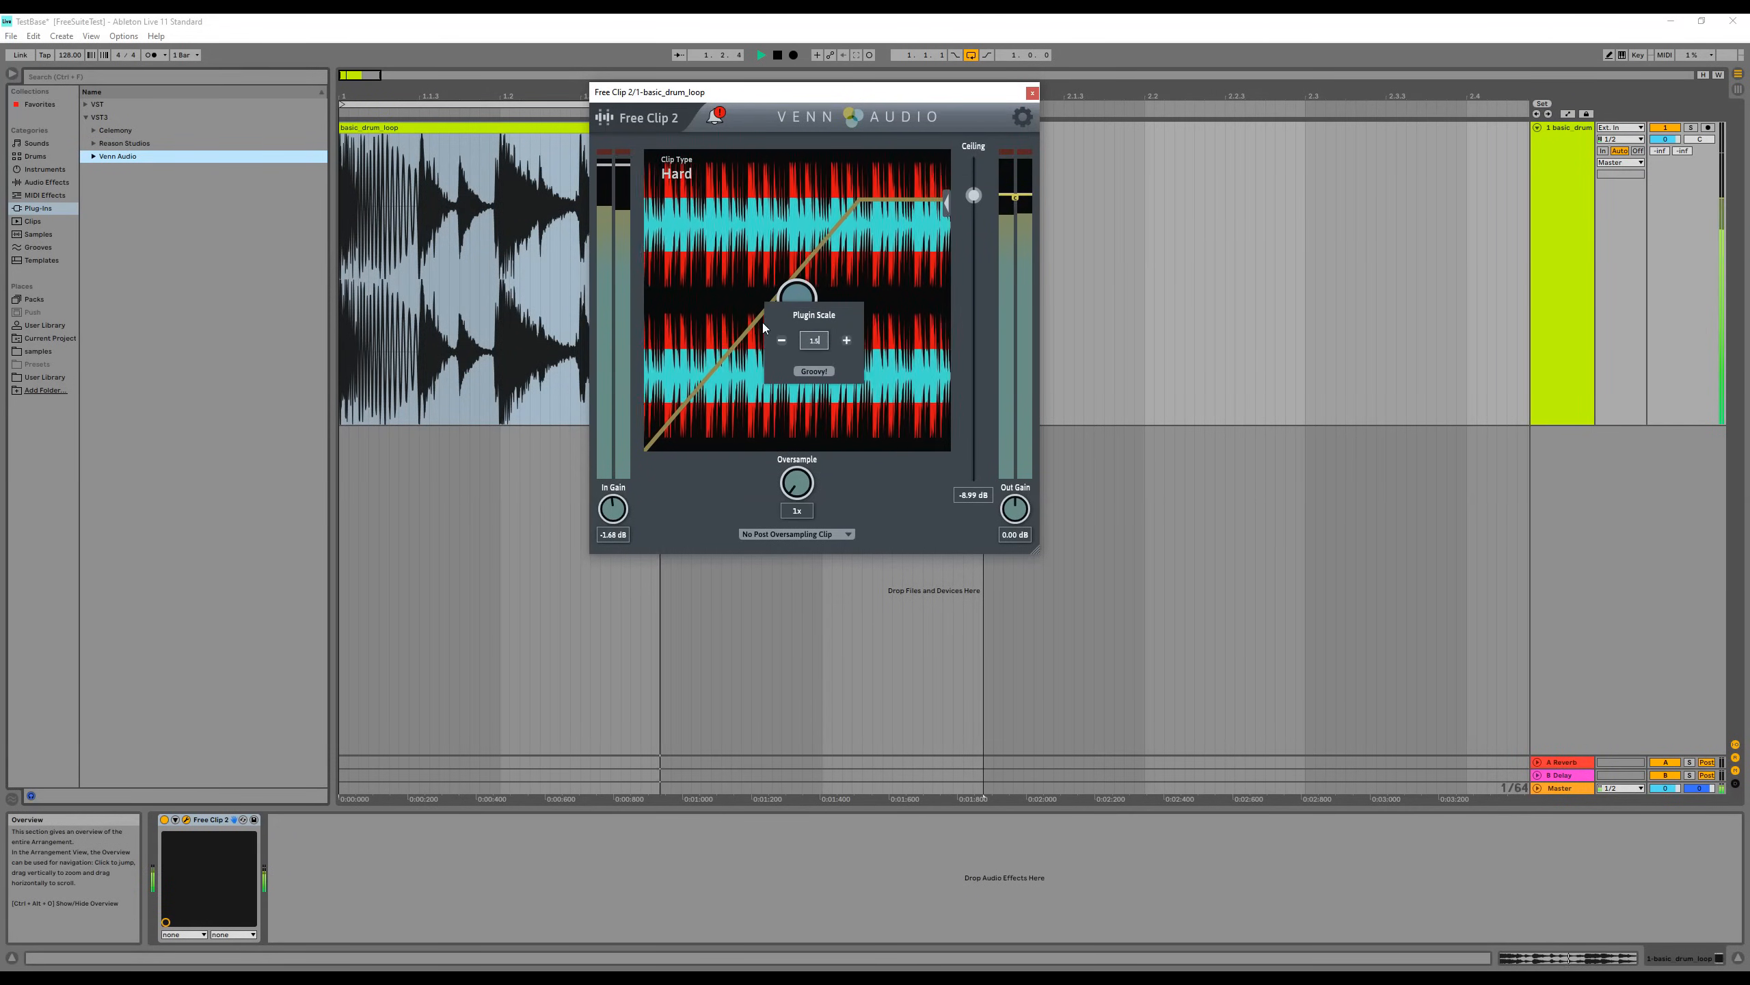
{"action": "key", "text": "Return"}
{"action": "left_click", "coordinate": [927, 504]}
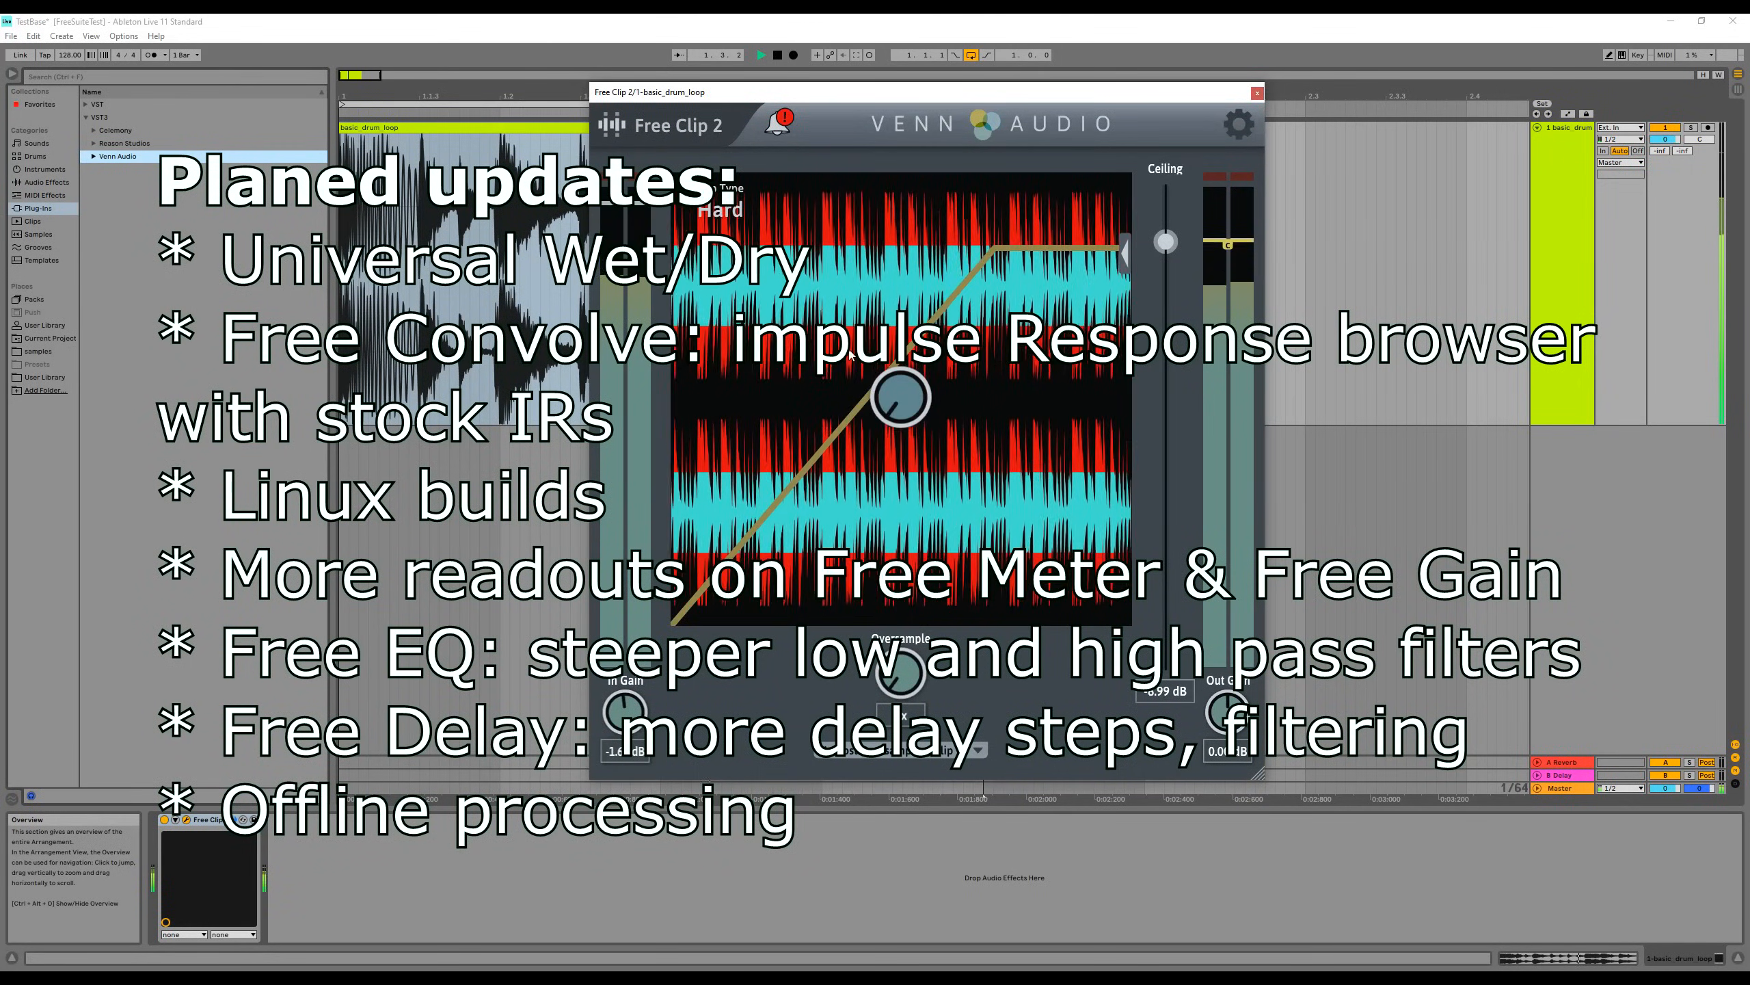
Step: Open Free Clip 2's update notice and re-check for a newer Free Suite version
{"action": "left_click", "coordinate": [781, 132]}
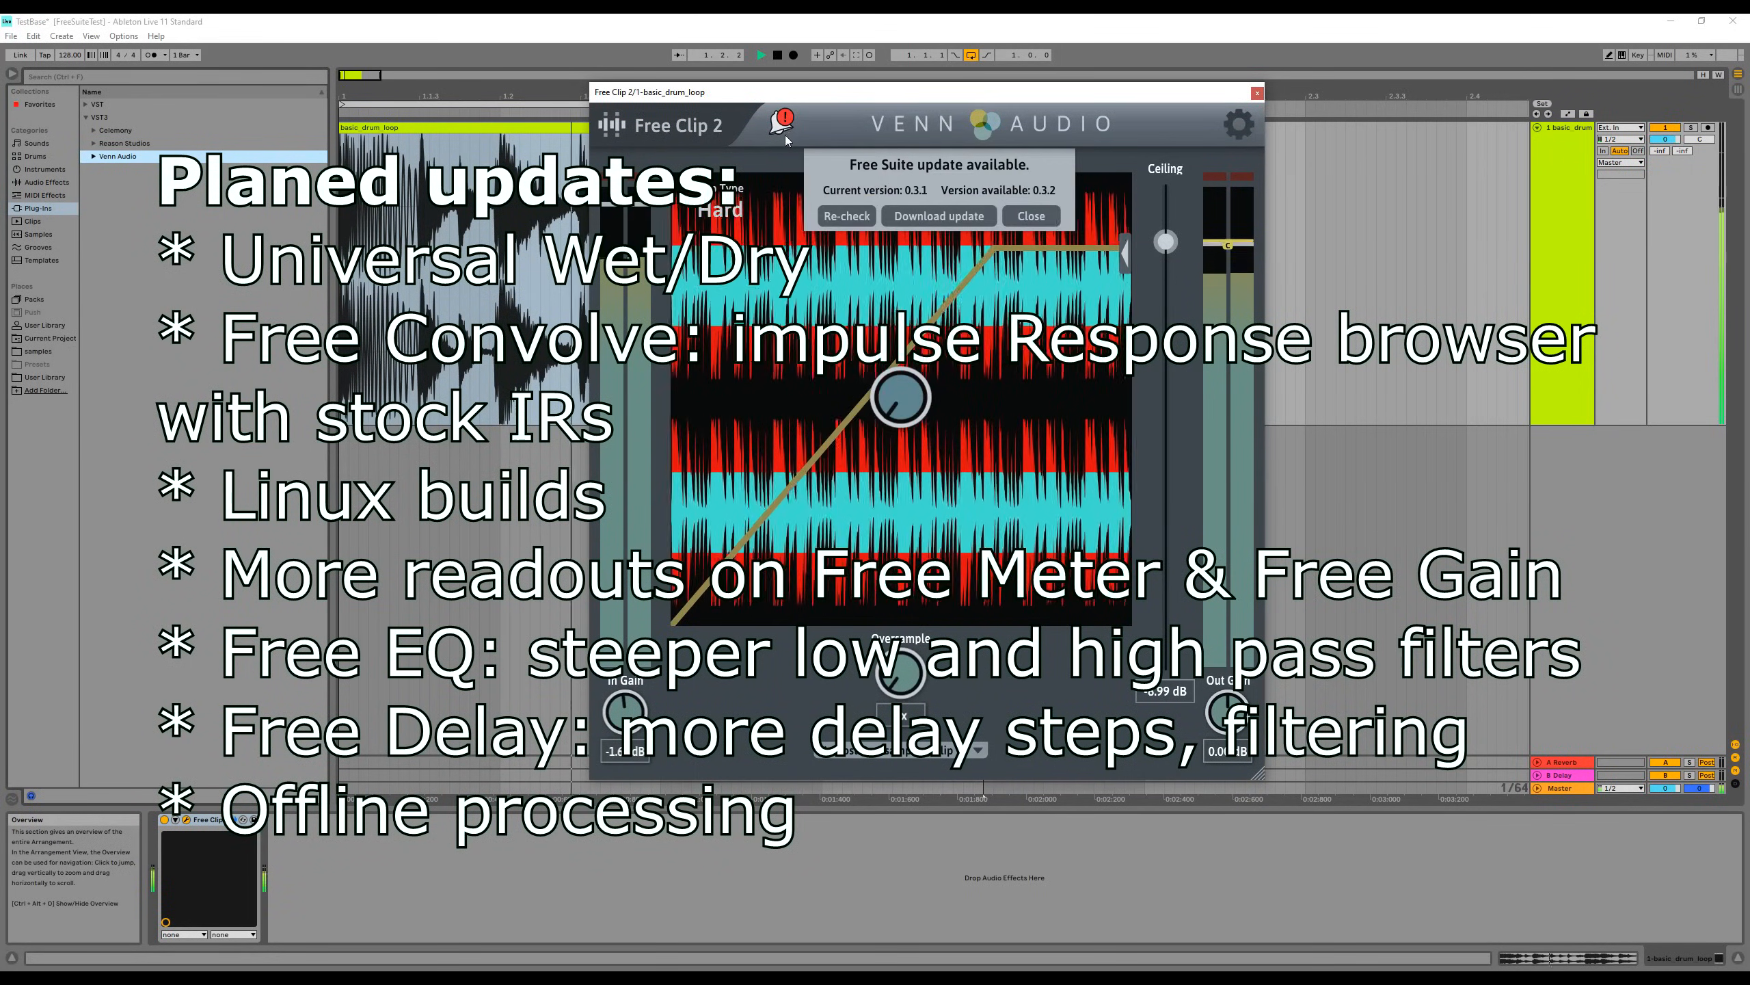
{"action": "left_click", "coordinate": [837, 217]}
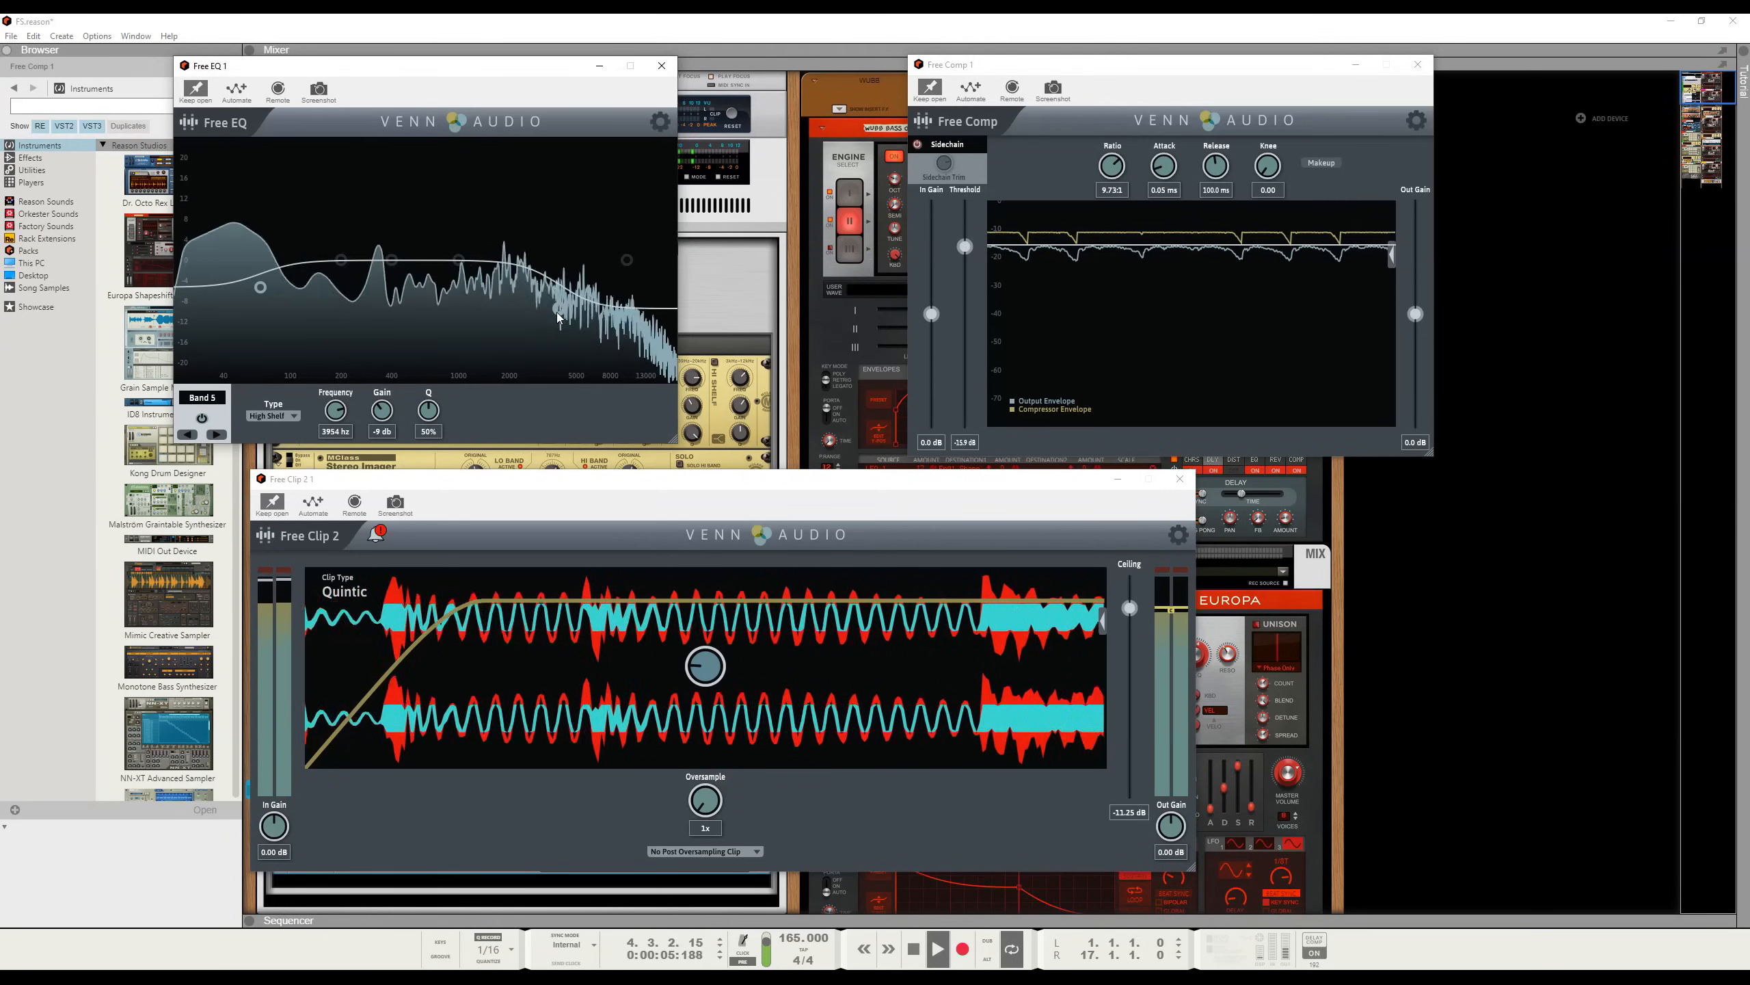
Step: Lower the frequency and gain of Free EQ's high-shelf Band 5 in Reason, and switch to Waveform to lower Free Clip 2's ceiling
{"action": "left_click_drag", "start_coordinate": [558, 317], "coordinate": [542, 326]}
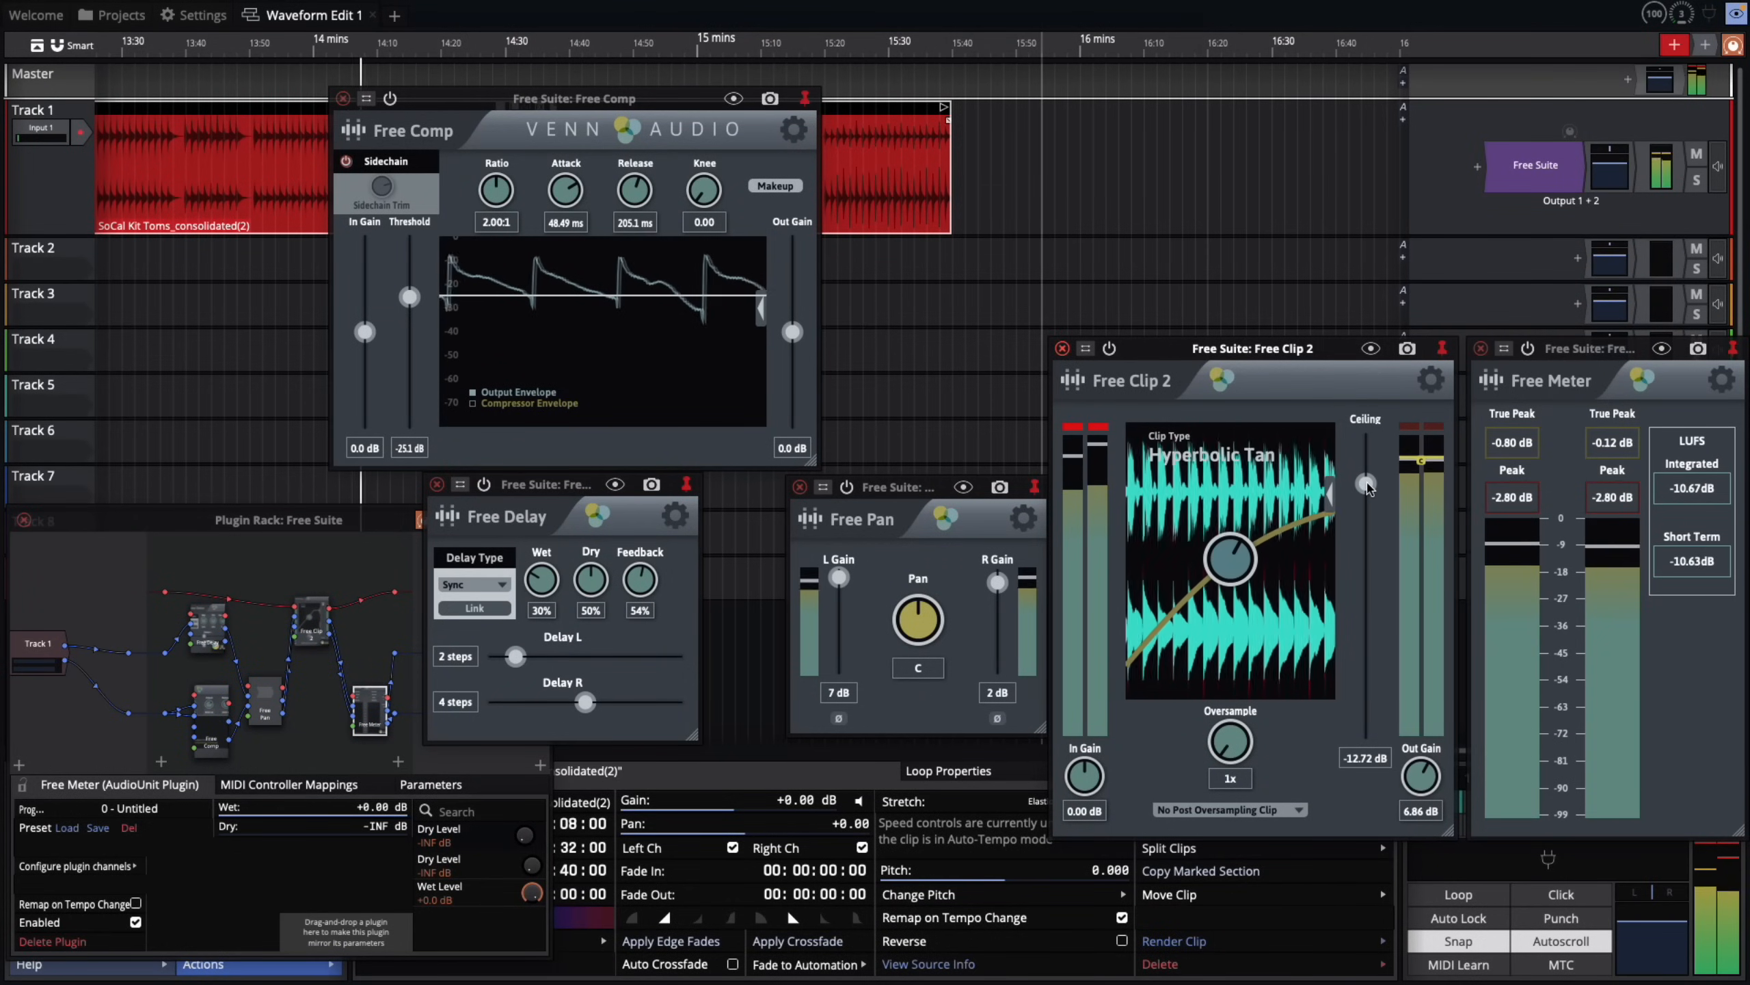
{"action": "left_click_drag", "start_coordinate": [1366, 478], "coordinate": [1362, 503]}
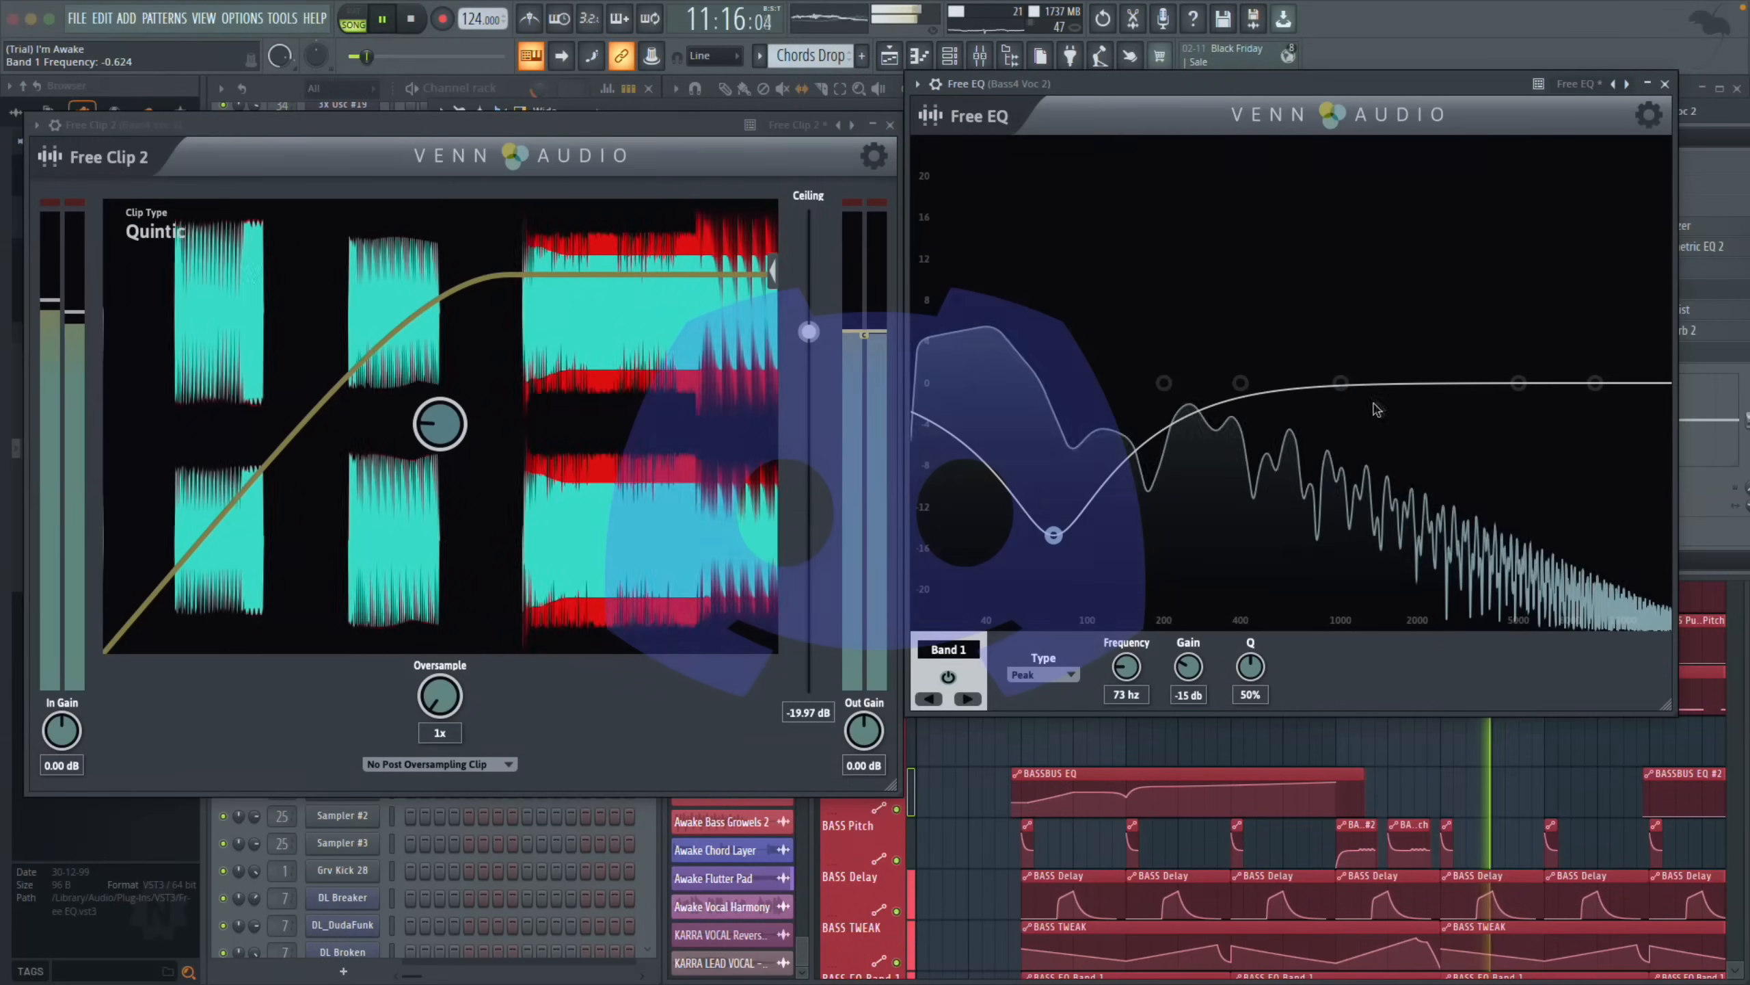
Step: Switch to FL Studio and raise Band 4 of Free EQ to about 3 dB at about 1070 Hz
{"action": "left_click_drag", "start_coordinate": [1341, 384], "coordinate": [1349, 355]}
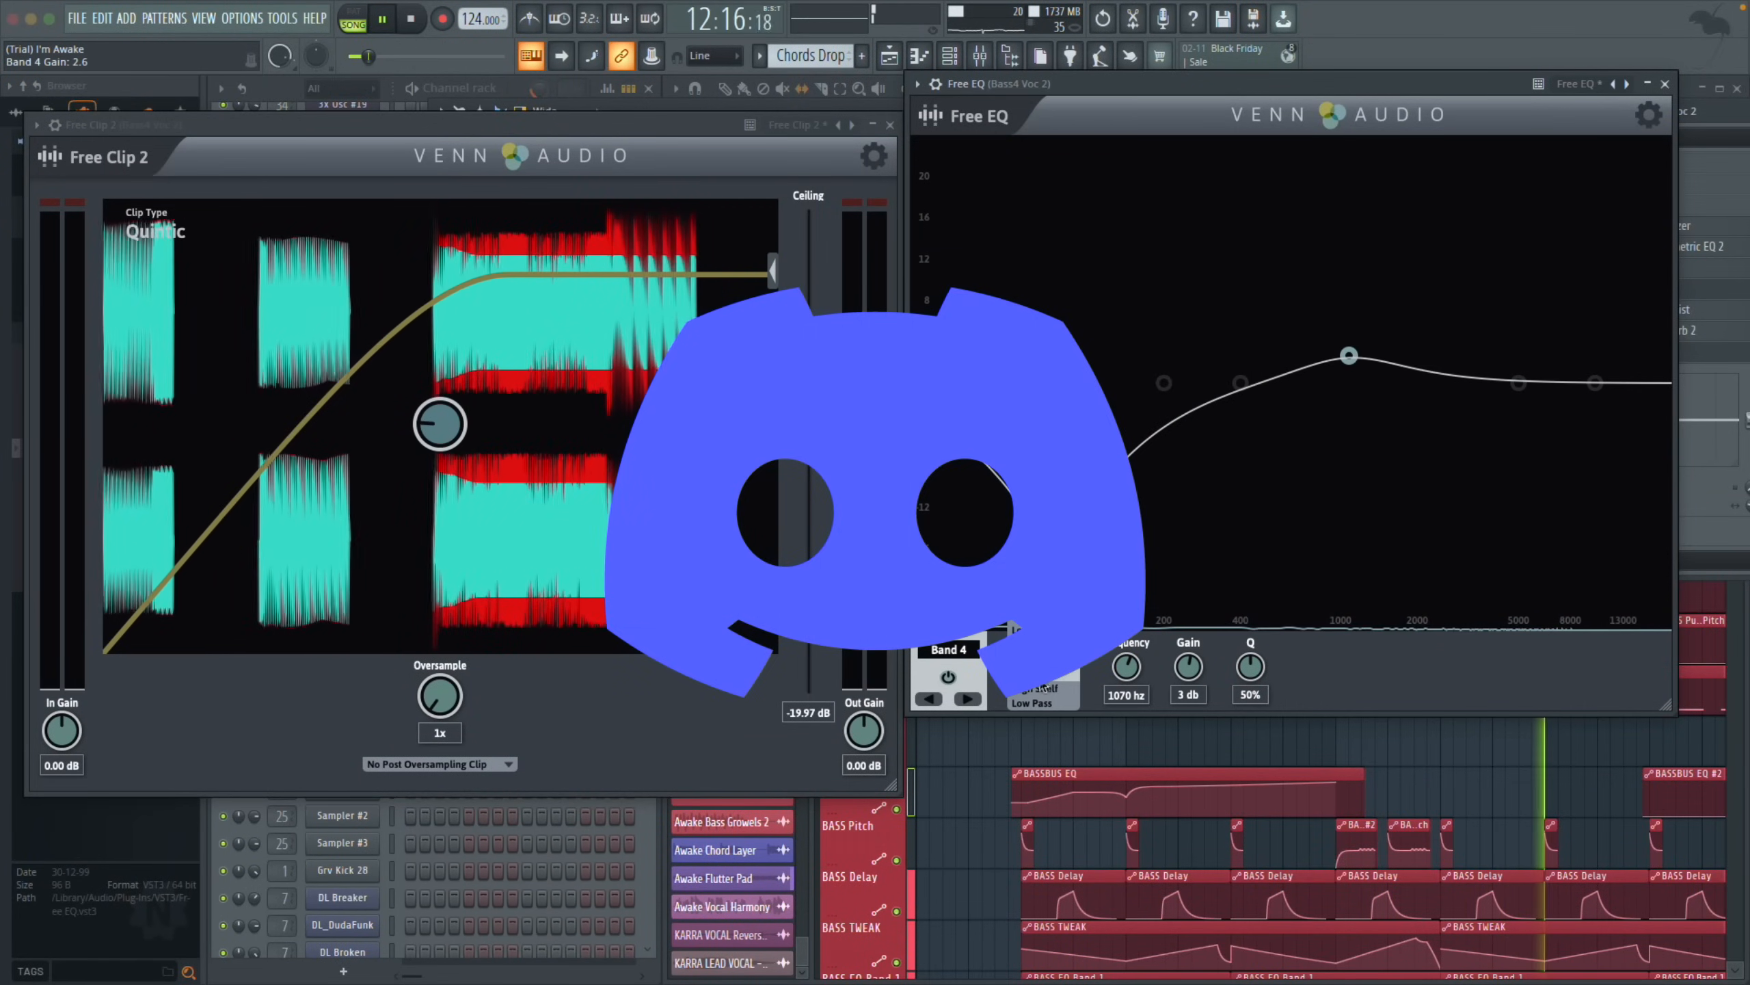